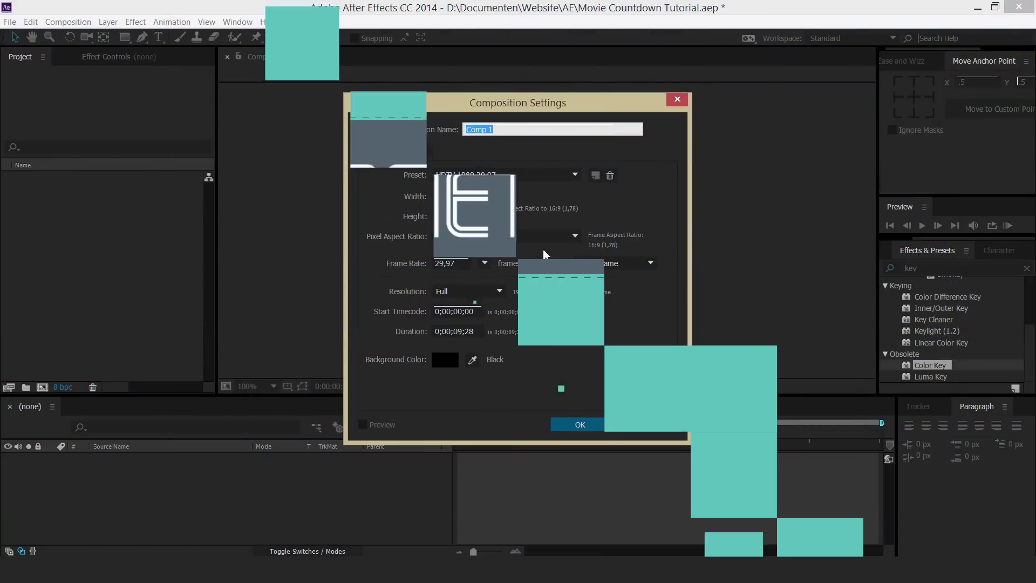
Name the 1920×1080 black composition 'Movie Countdown' and create it
{"action": "type", "text": "Movie "}
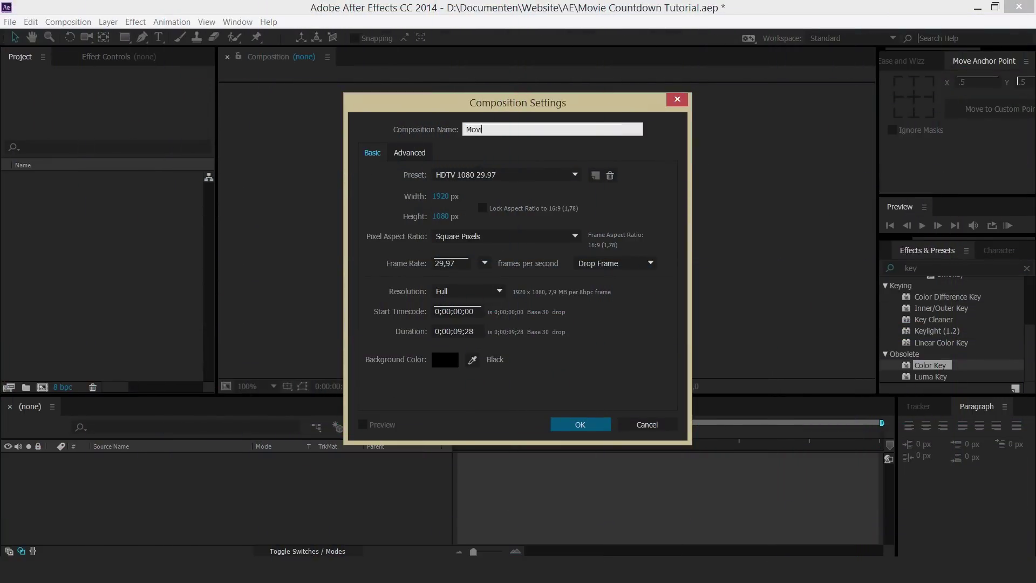
{"action": "type", "text": "Countdown"}
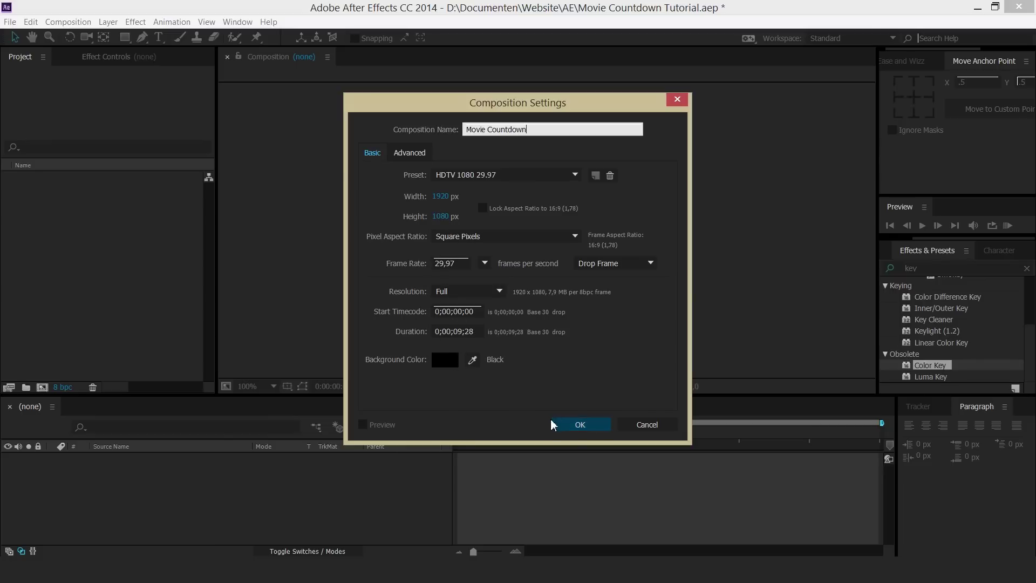
{"action": "left_click", "coordinate": [581, 426]}
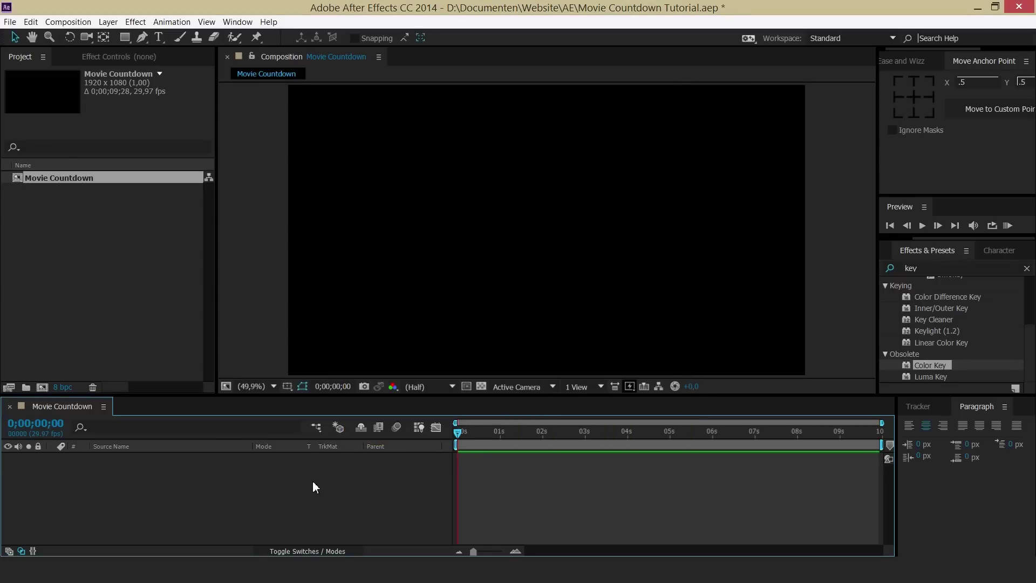
Add a full-frame solid layer named AG in dark grey 353535
{"action": "right_click", "coordinate": [212, 469]}
{"action": "mouse_move", "coordinate": [274, 363]}
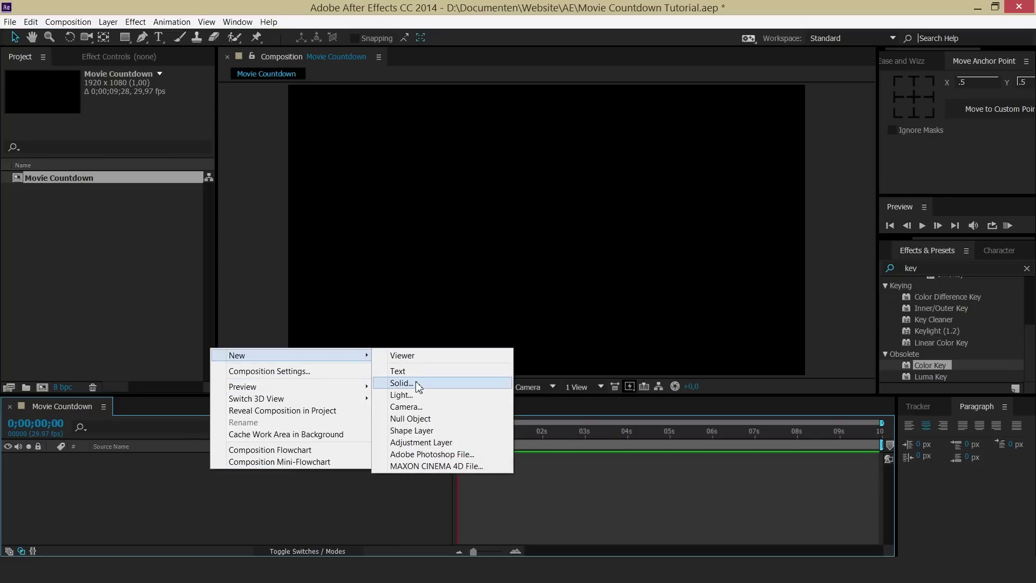
{"action": "left_click", "coordinate": [402, 384]}
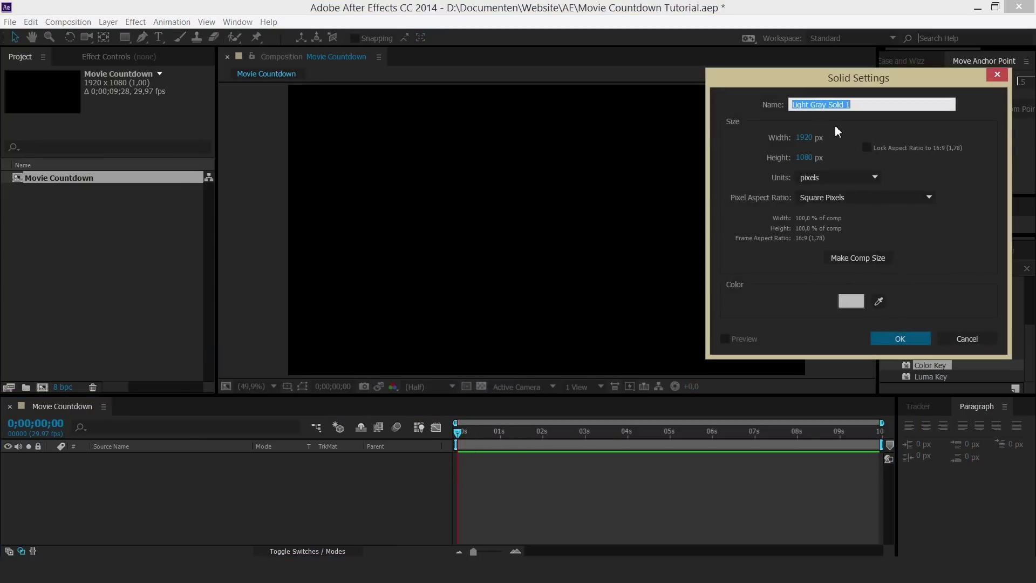
{"action": "type", "text": "AG"}
{"action": "left_click", "coordinate": [856, 300]}
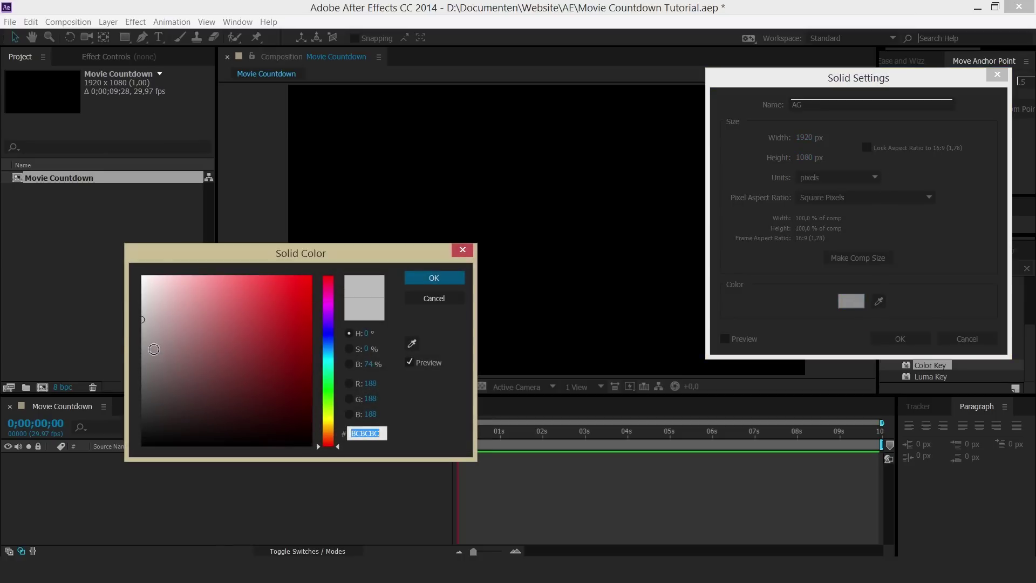
{"action": "left_click", "coordinate": [140, 383]}
{"action": "left_click_drag", "start_coordinate": [141, 383], "coordinate": [142, 410]}
{"action": "left_click", "coordinate": [424, 280]}
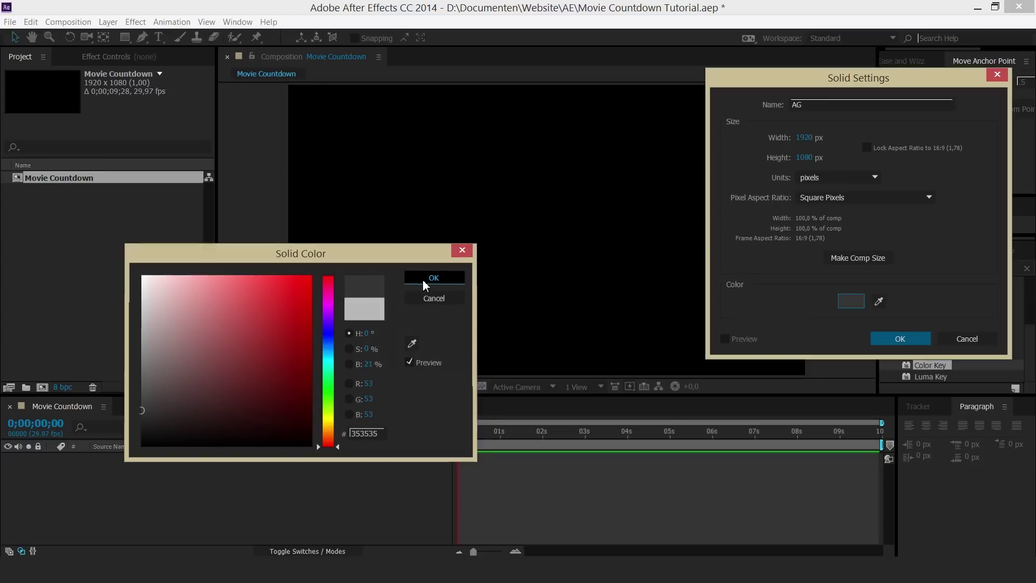
{"action": "left_click", "coordinate": [904, 338]}
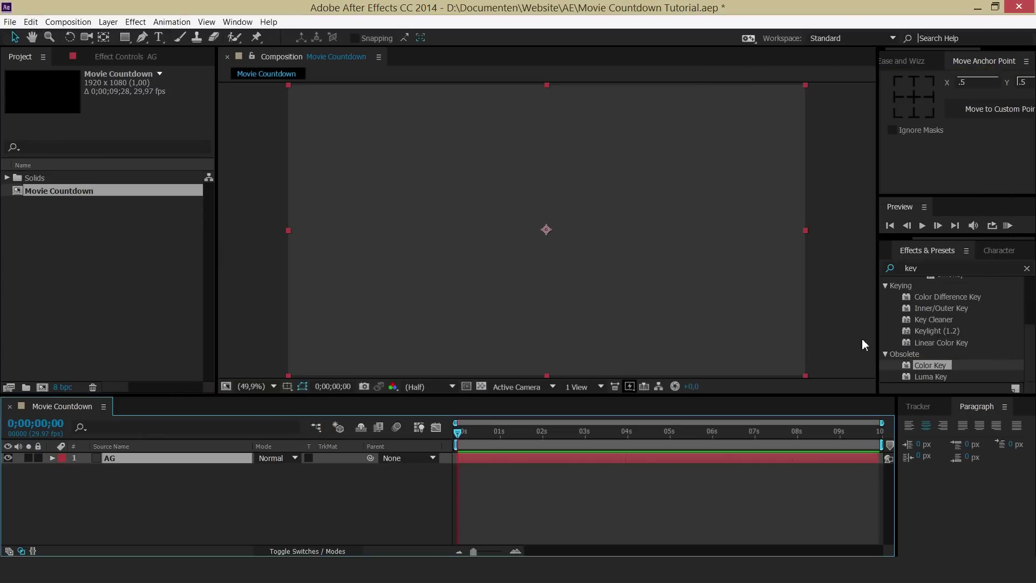
{"action": "left_click", "coordinate": [122, 518]}
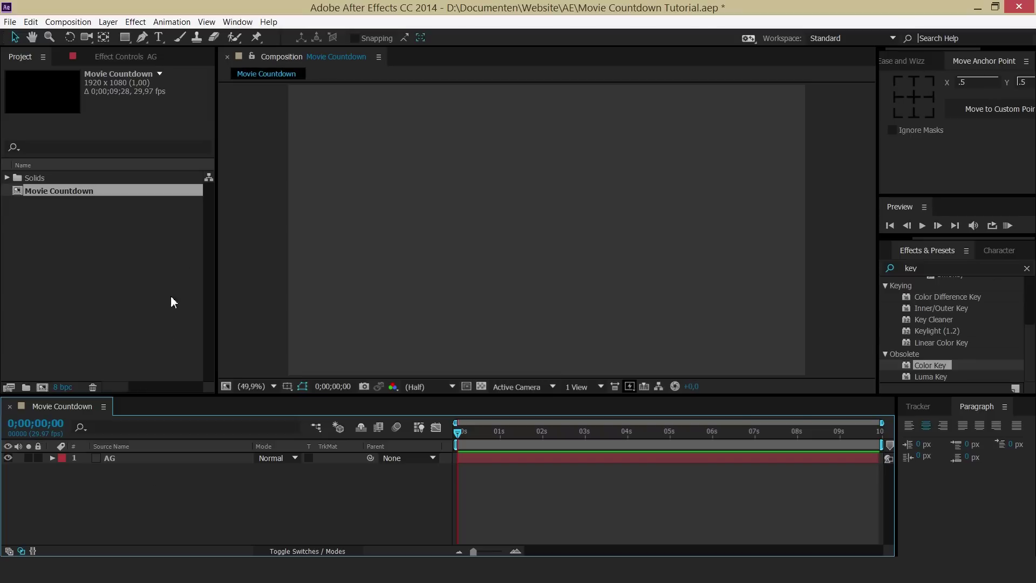
Choose the Ellipse tool and turn on the Title/Action Safe guides in the viewer
{"action": "left_click_drag", "start_coordinate": [125, 37], "coordinate": [151, 67]}
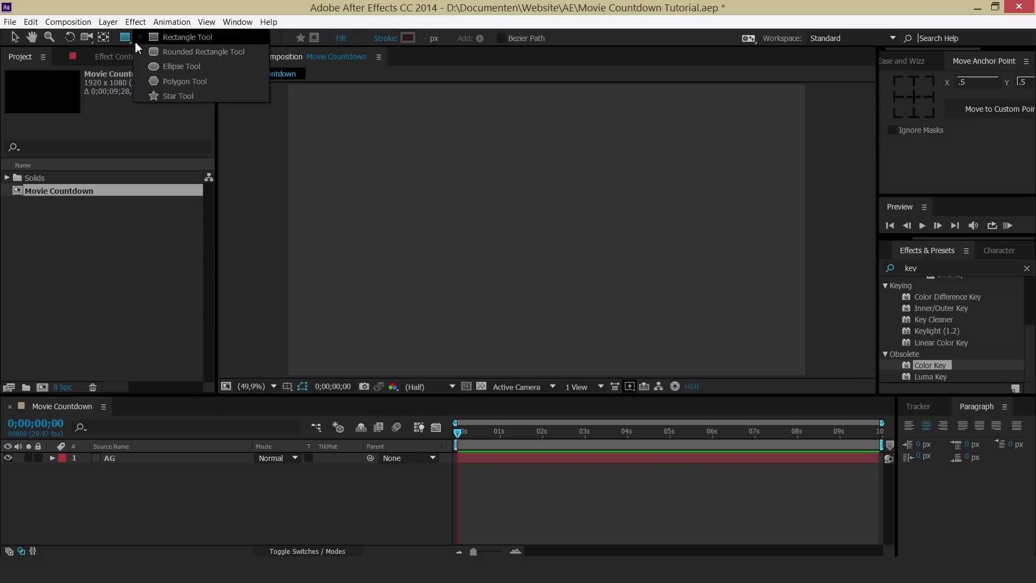
{"action": "left_click", "coordinate": [287, 386]}
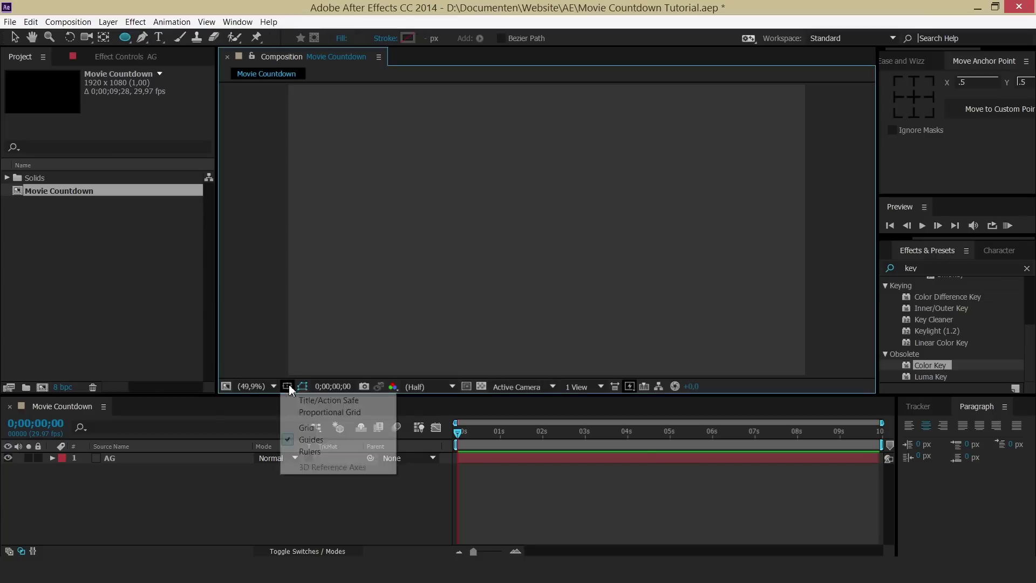
{"action": "left_click", "coordinate": [302, 401]}
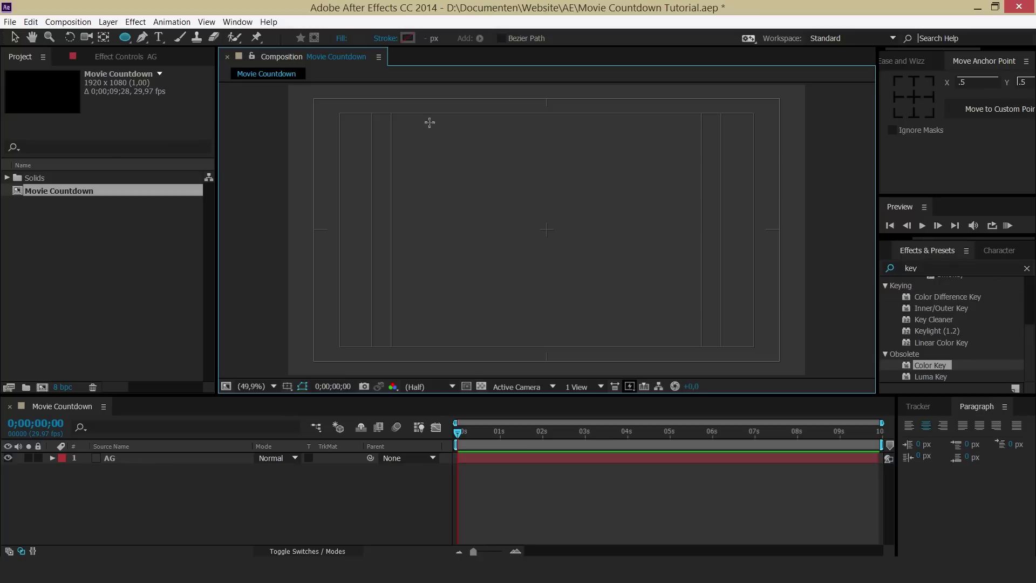
Draw a large circle and position it at the centre of the frame
{"action": "left_click_drag", "start_coordinate": [412, 101], "coordinate": [690, 308]}
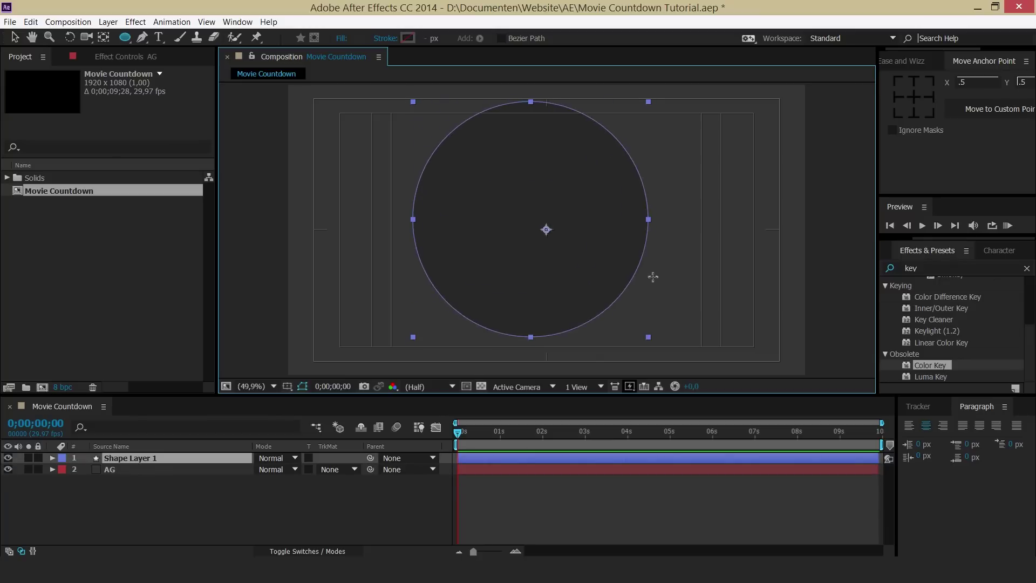
{"action": "key", "text": "v"}
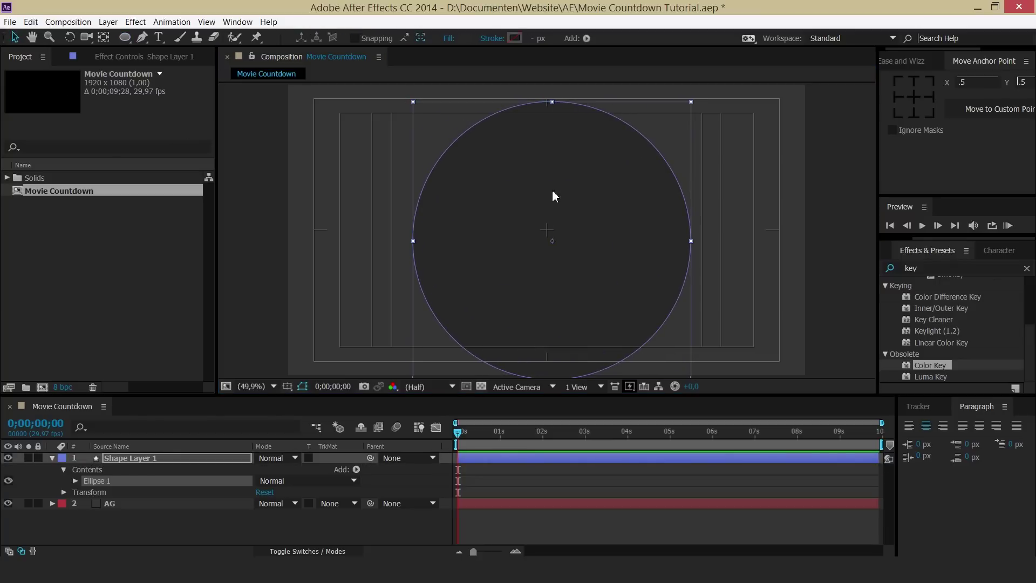
{"action": "left_click_drag", "start_coordinate": [595, 216], "coordinate": [593, 204]}
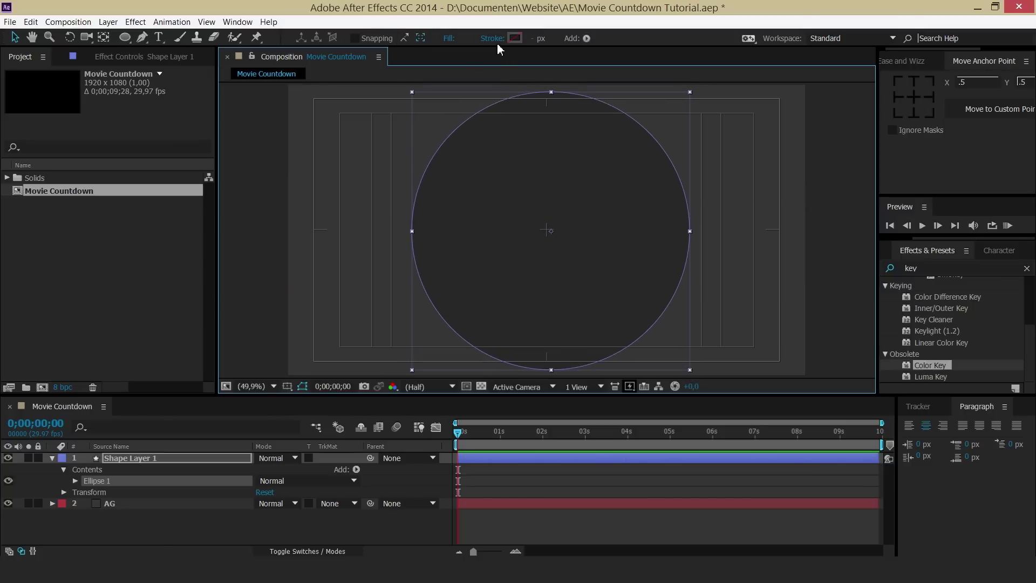
Give the circle no fill and a solid white 12 px stroke
{"action": "left_click", "coordinate": [455, 40]}
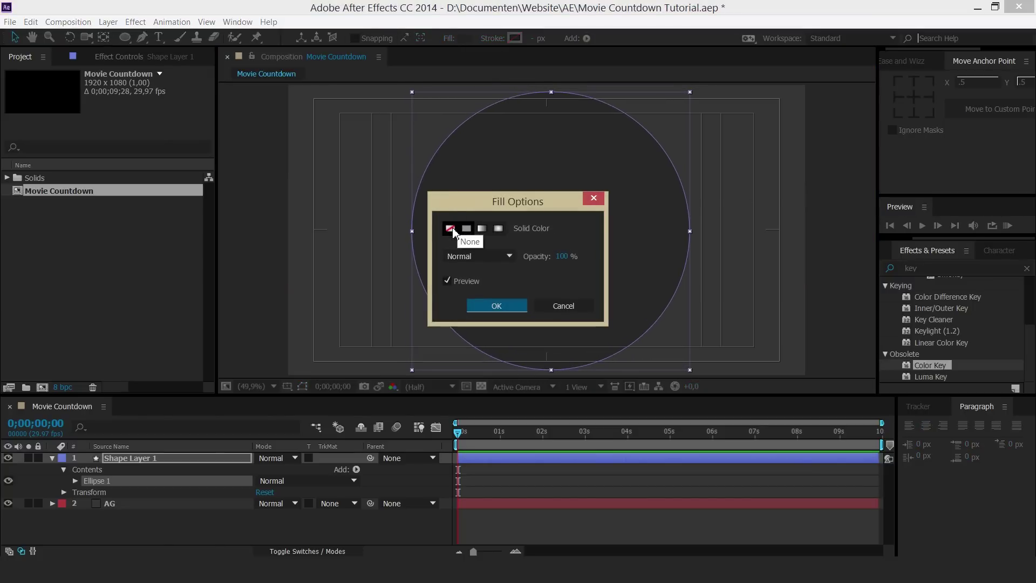
{"action": "left_click", "coordinate": [450, 228]}
{"action": "left_click", "coordinate": [482, 304]}
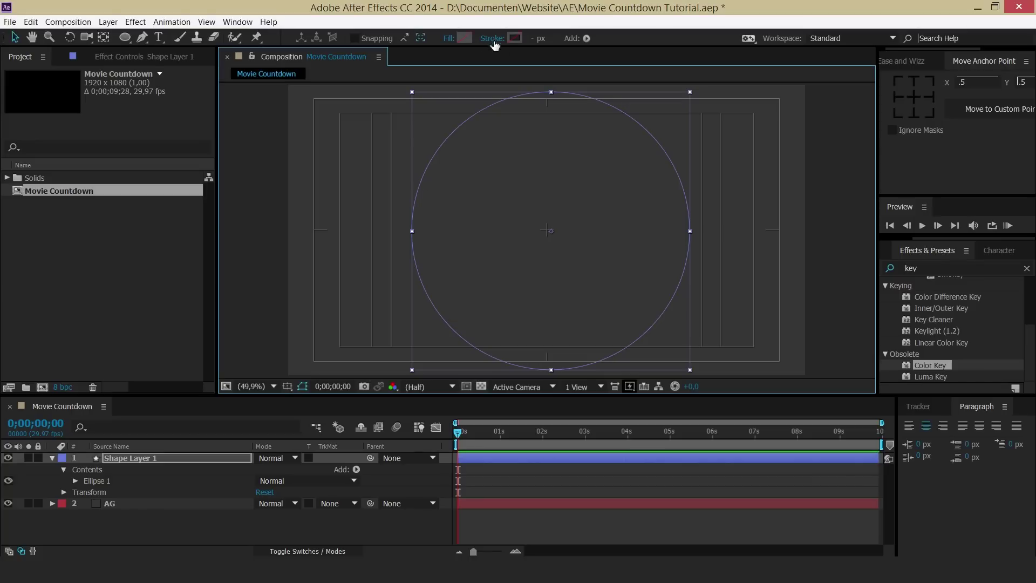
{"action": "left_click", "coordinate": [496, 39]}
{"action": "left_click", "coordinate": [466, 229]}
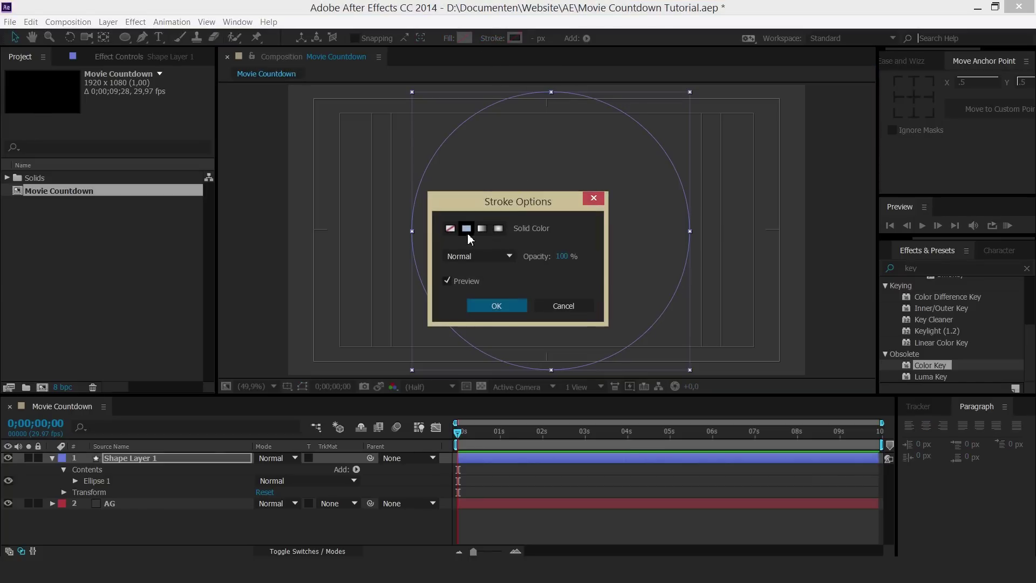
{"action": "left_click", "coordinate": [503, 306]}
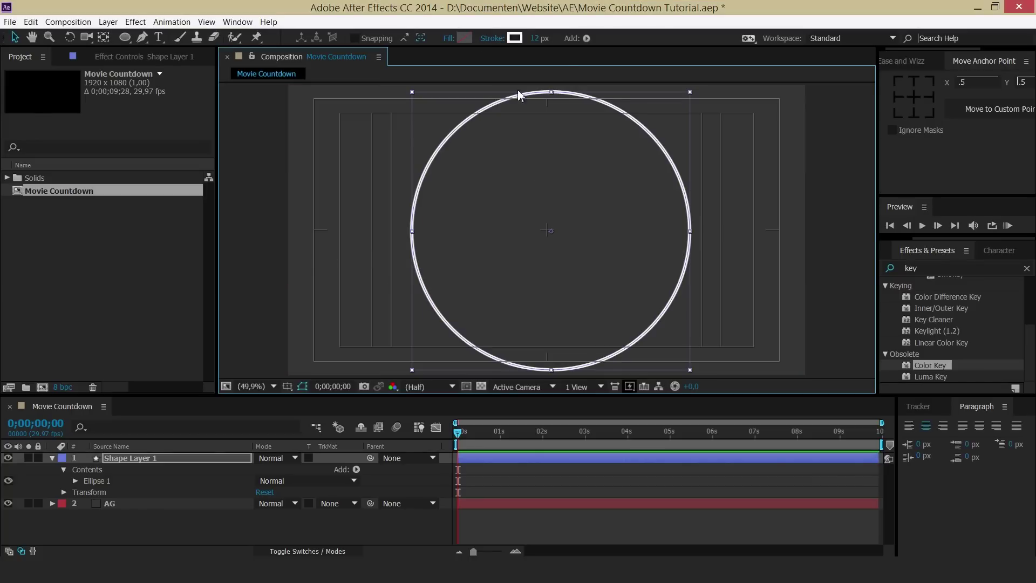
{"action": "left_click", "coordinate": [251, 204]}
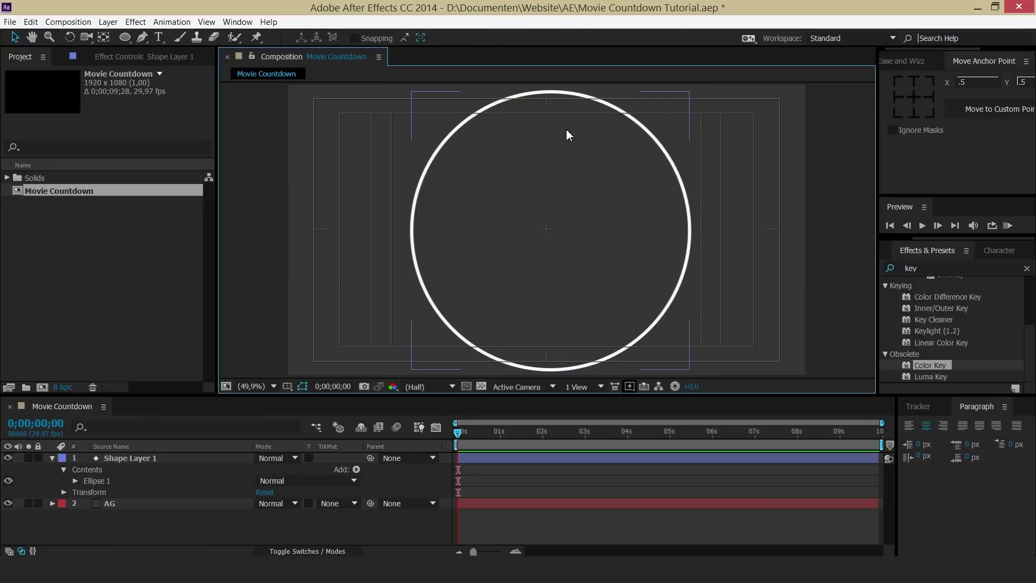
{"action": "left_click", "coordinate": [607, 117]}
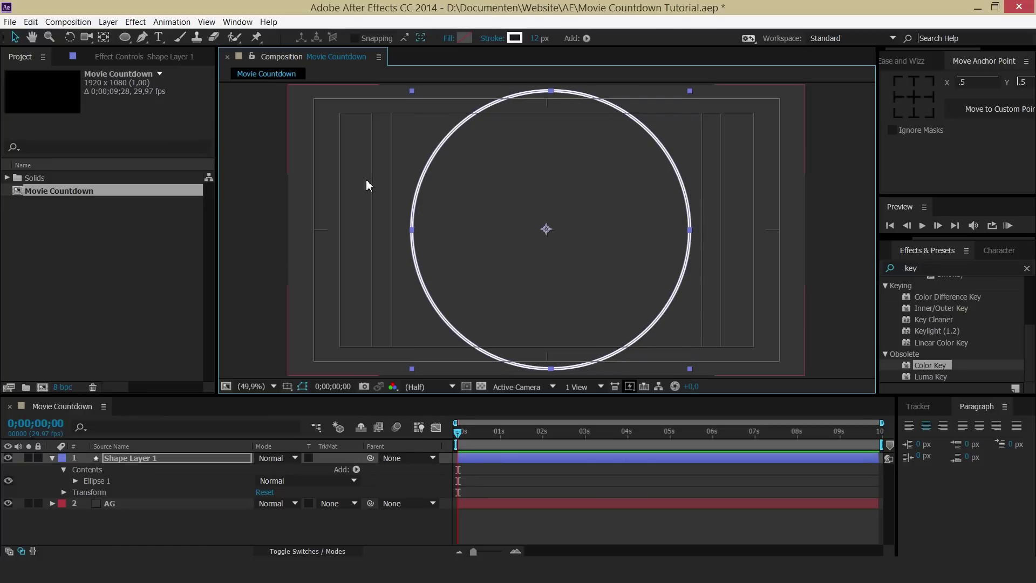
{"action": "left_click", "coordinate": [246, 203]}
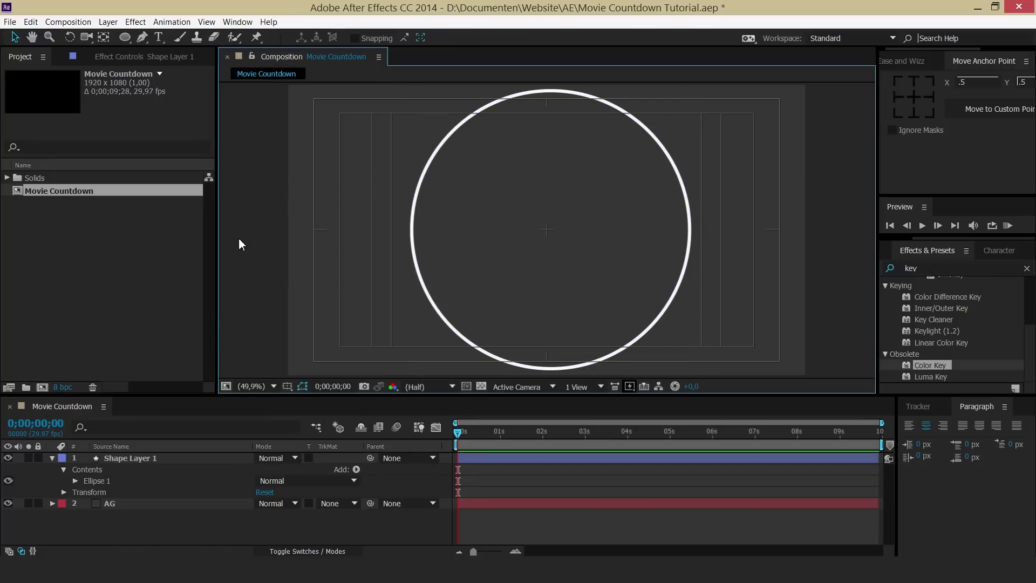
Rename Shape Layer 1 to 'Buiten Circel'
{"action": "left_click", "coordinate": [145, 447]}
{"action": "left_click", "coordinate": [146, 460]}
{"action": "key", "text": "Return"}
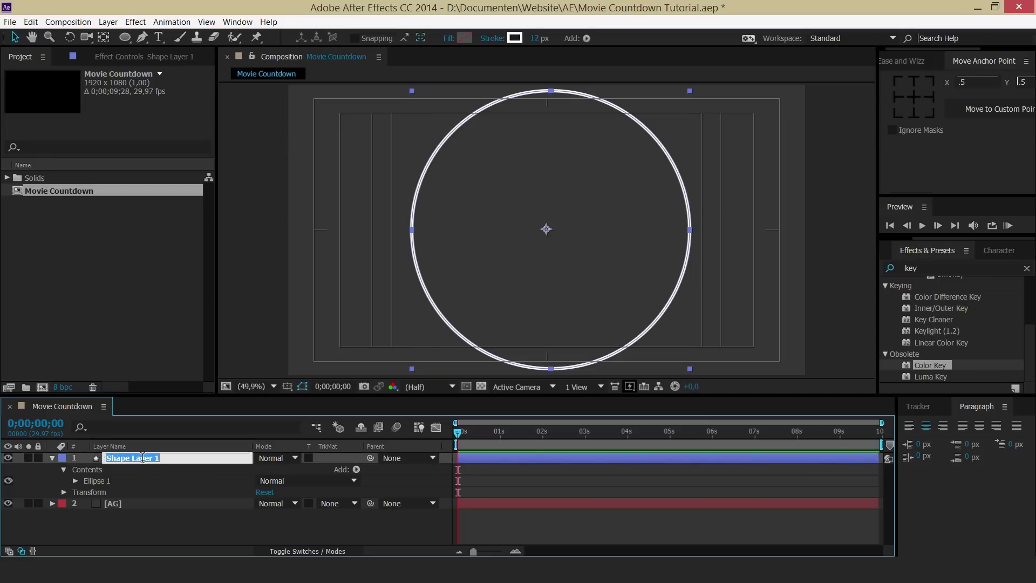
{"action": "type", "text": "Buiten Circel"}
{"action": "key", "text": "Return"}
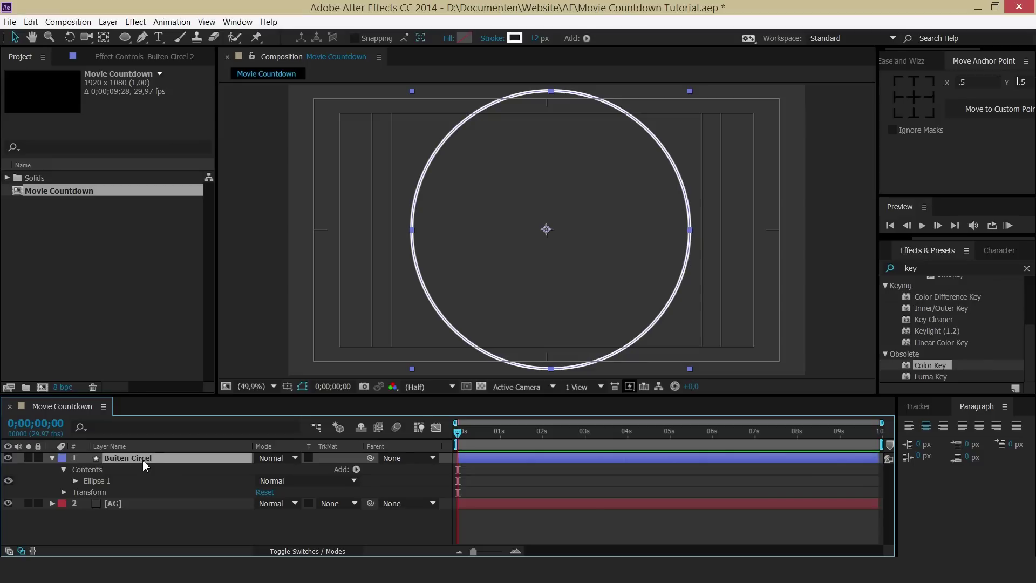
Duplicate the circle layer and name the copy 'Binnen Circel'
{"action": "key", "text": "ctrl+d"}
{"action": "key", "text": "Return"}
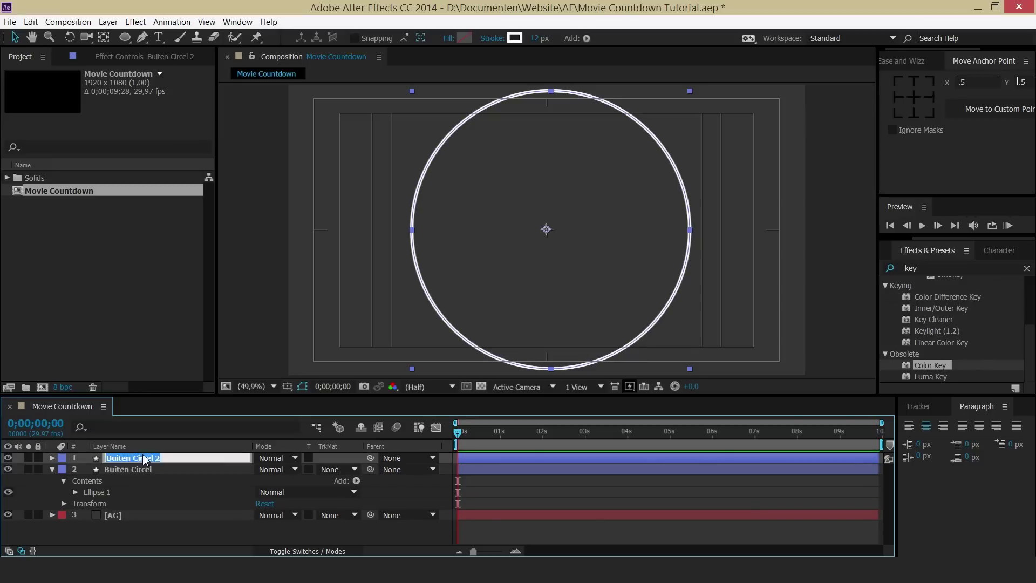
{"action": "type", "text": "Binn"}
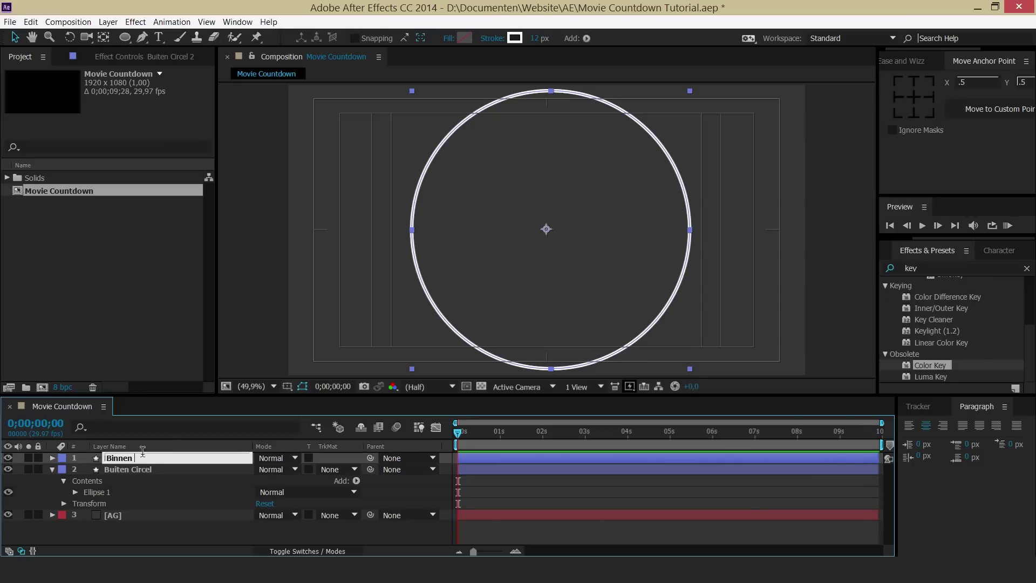
{"action": "type", "text": "Circel"}
{"action": "key", "text": "Return"}
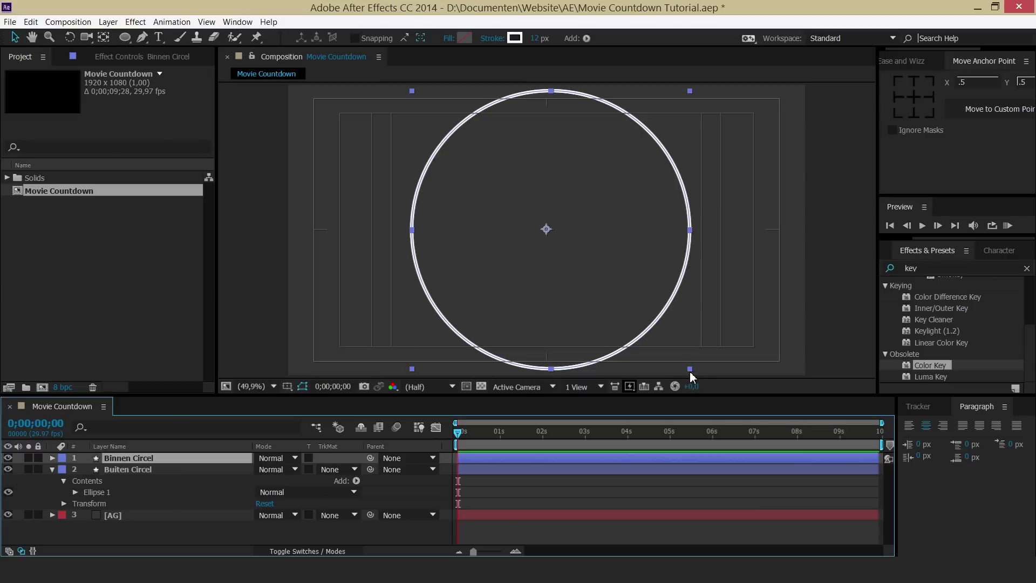
Scale Binnen Circel down inside the outer circle and give it a 10 px stroke
{"action": "left_click_drag", "start_coordinate": [690, 371], "coordinate": [675, 356]}
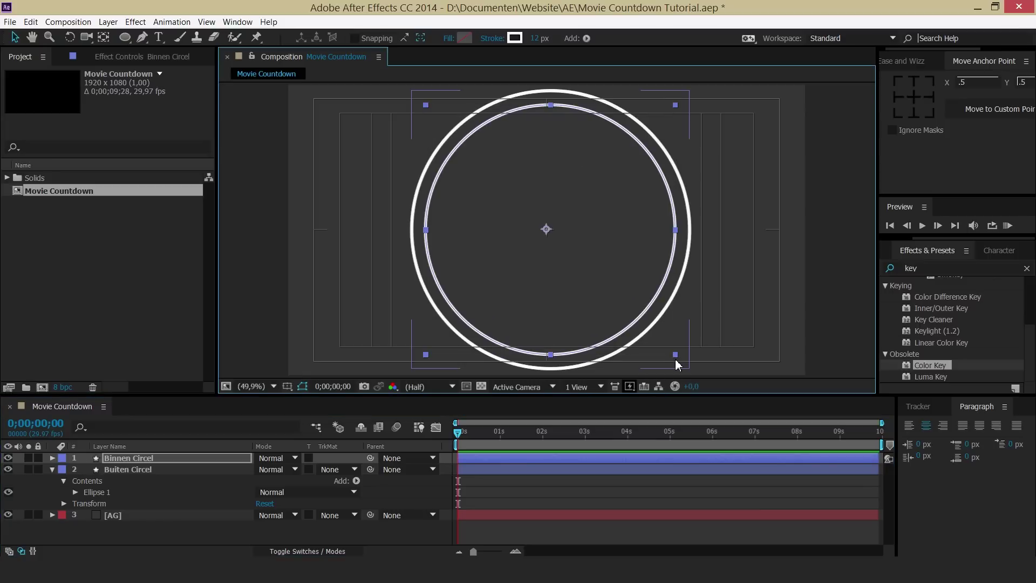
{"action": "left_click_drag", "start_coordinate": [539, 38], "coordinate": [528, 37]}
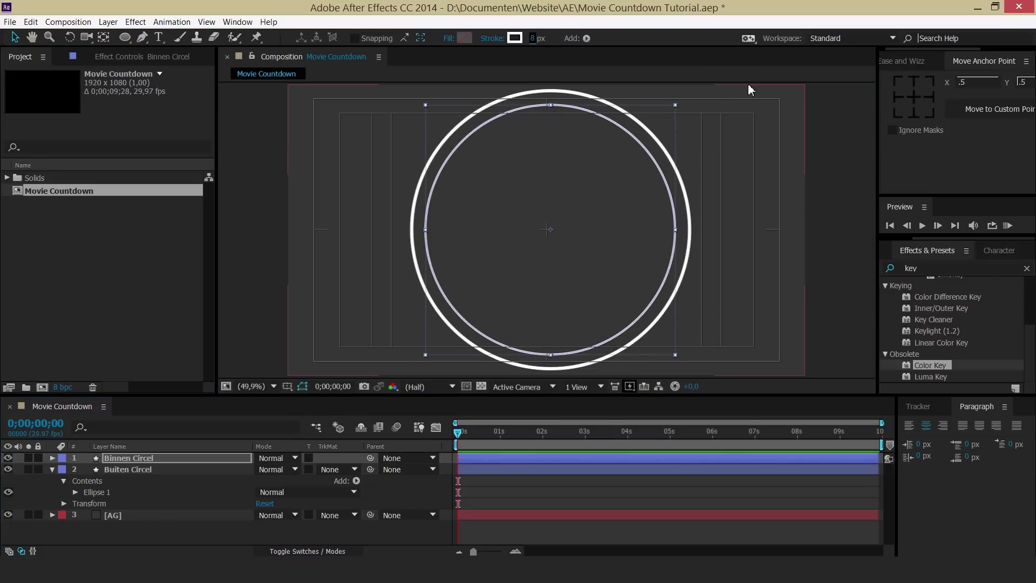
{"action": "left_click", "coordinate": [830, 154]}
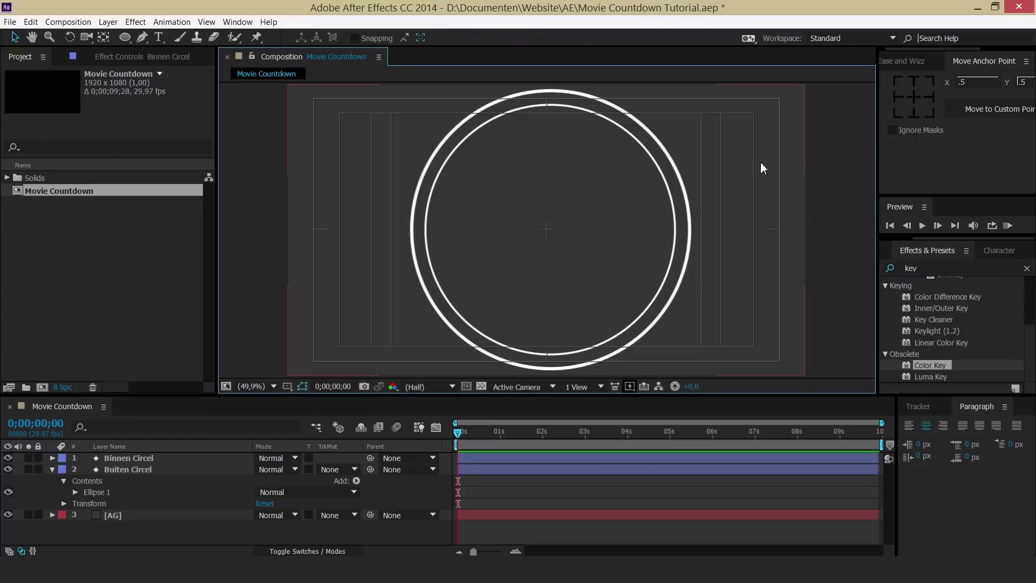
{"action": "left_click", "coordinate": [579, 112]}
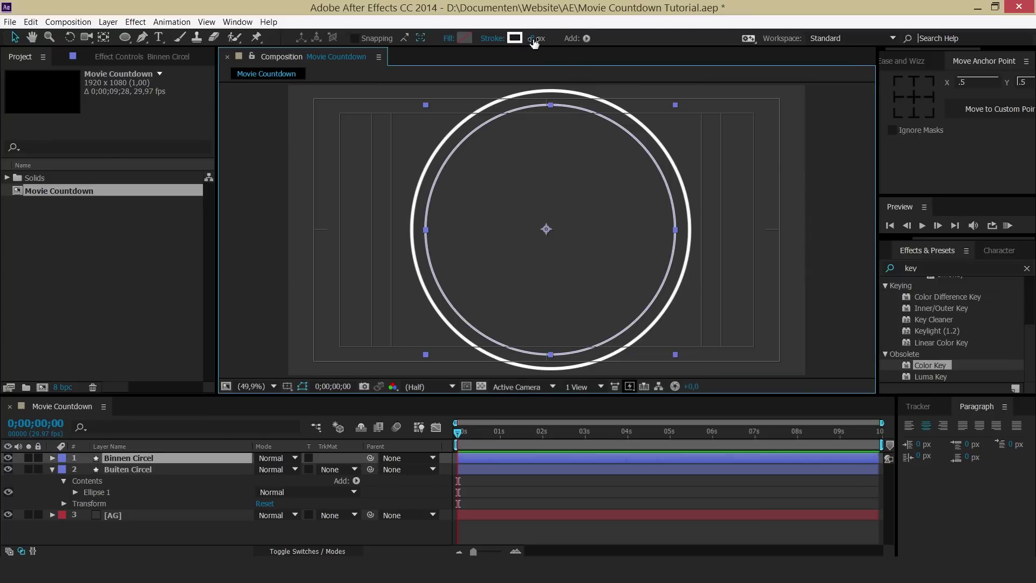
{"action": "left_click_drag", "start_coordinate": [535, 37], "coordinate": [538, 38]}
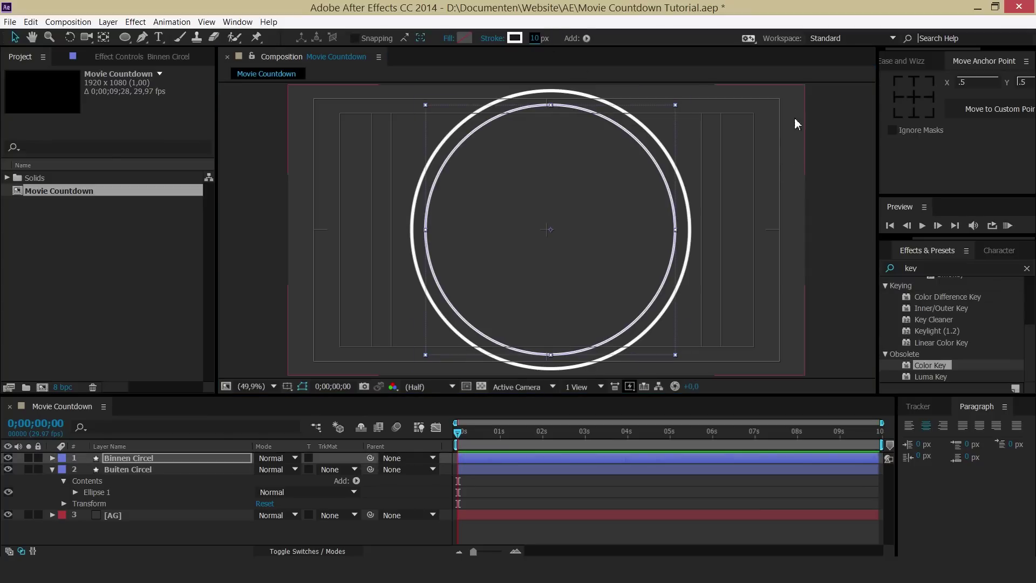
{"action": "left_click", "coordinate": [829, 125]}
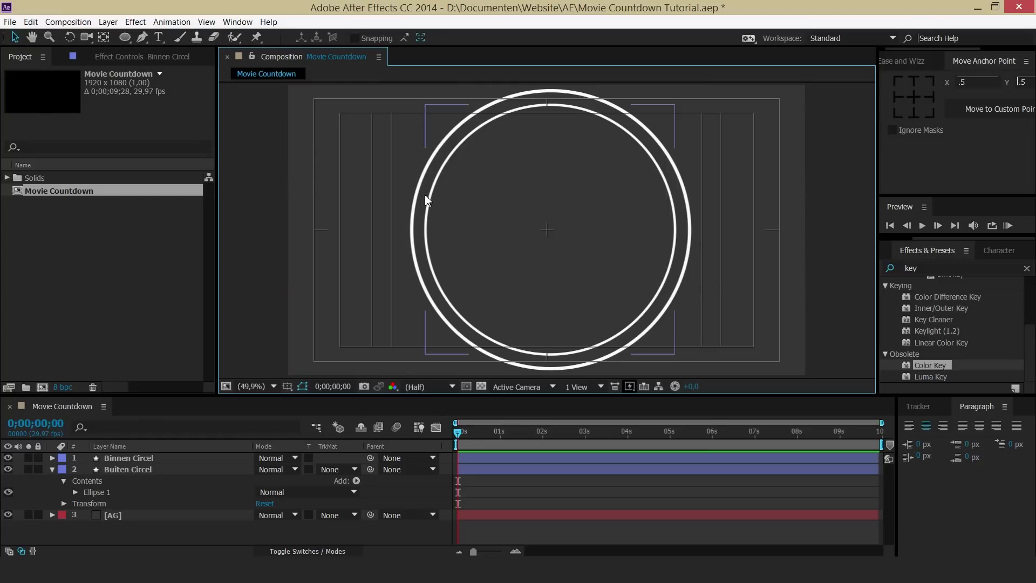
Set up the Rectangle tool with a solid 141313 near-black fill and no stroke
{"action": "left_click_drag", "start_coordinate": [123, 44], "coordinate": [172, 36]}
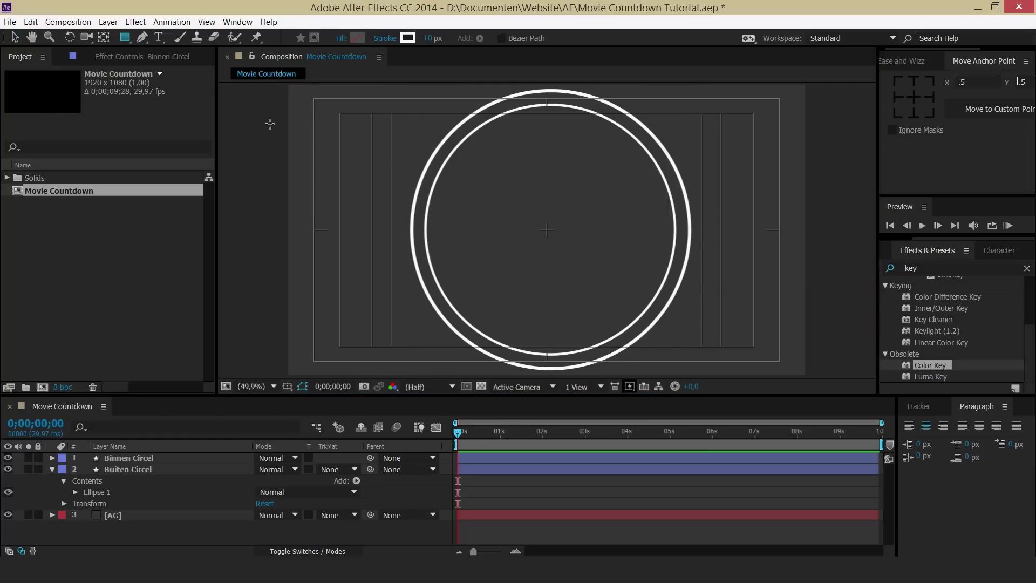
{"action": "left_click", "coordinate": [341, 38]}
{"action": "left_click", "coordinate": [467, 227]}
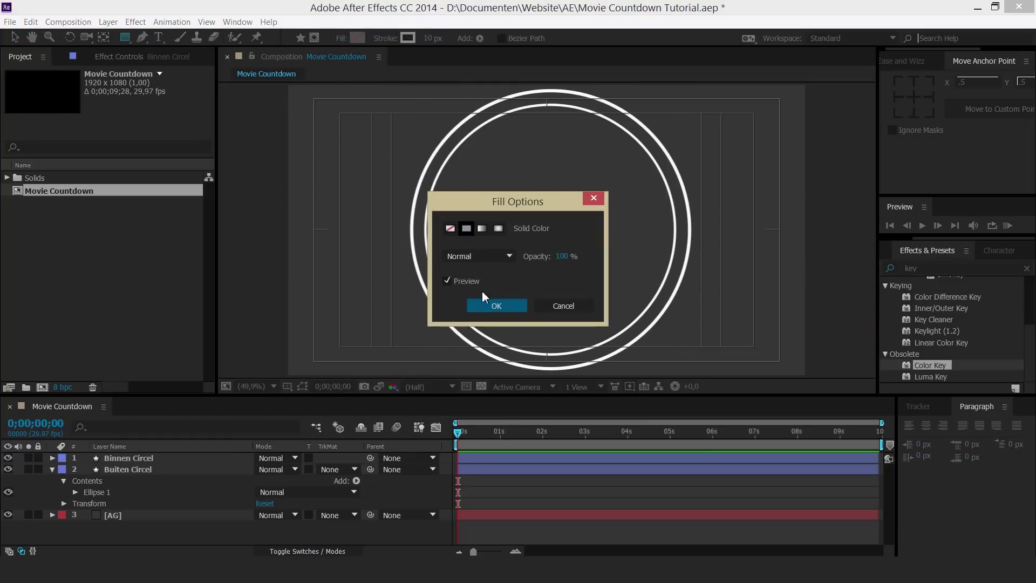
{"action": "left_click", "coordinate": [495, 305]}
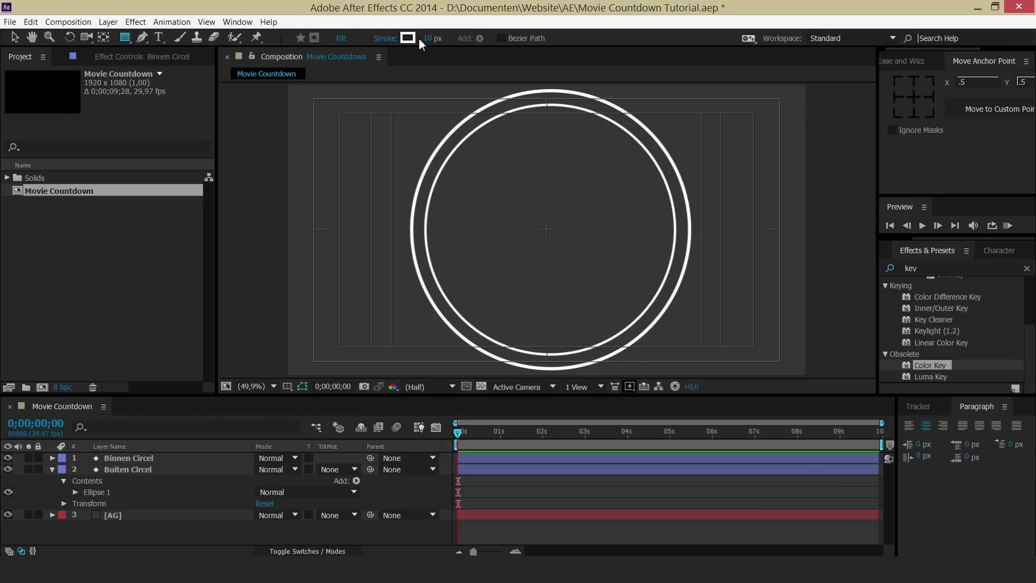
{"action": "left_click", "coordinate": [387, 38]}
{"action": "left_click", "coordinate": [449, 227]}
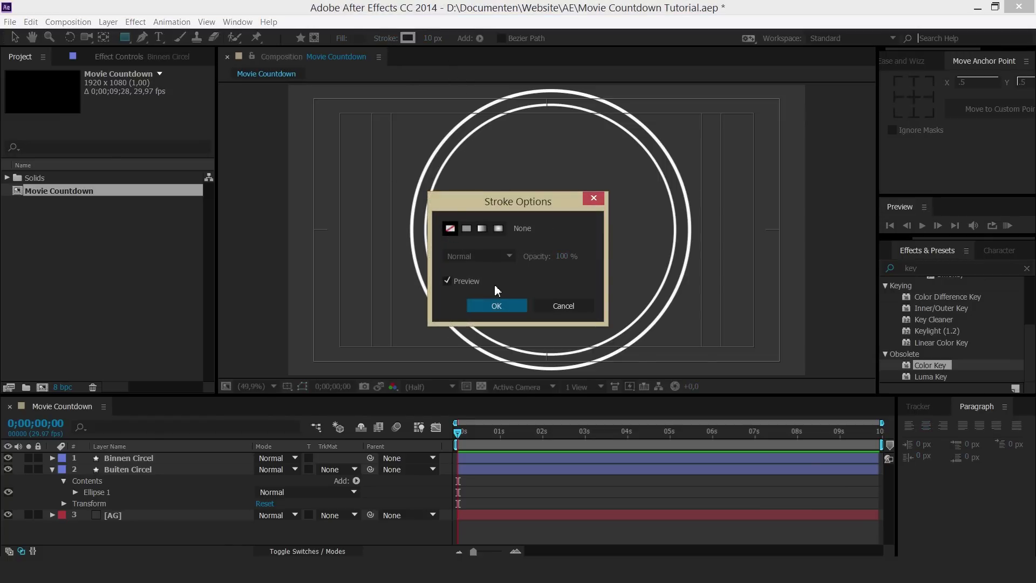
{"action": "left_click", "coordinate": [496, 305]}
{"action": "left_click", "coordinate": [349, 38]}
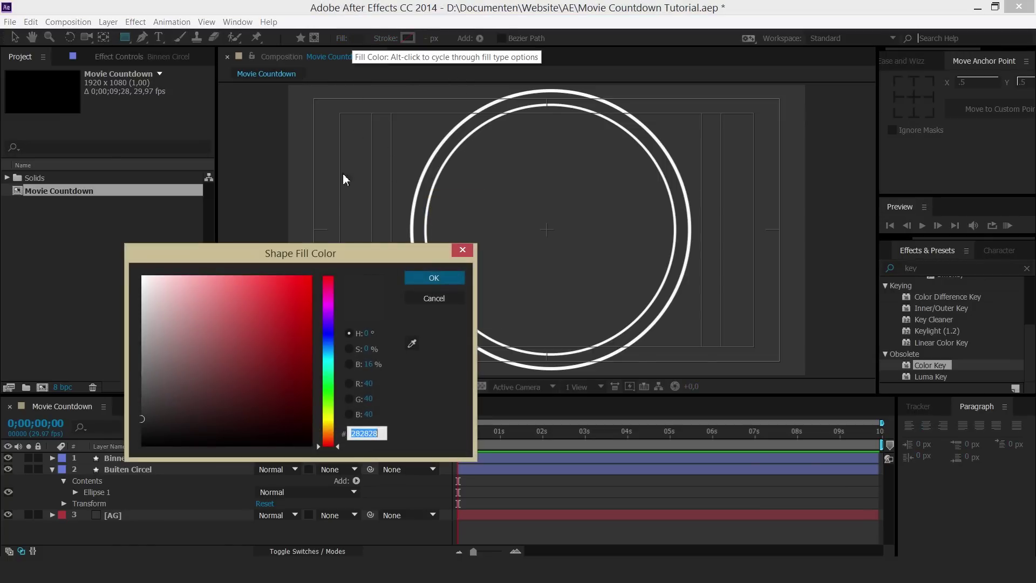
{"action": "left_click", "coordinate": [148, 432]}
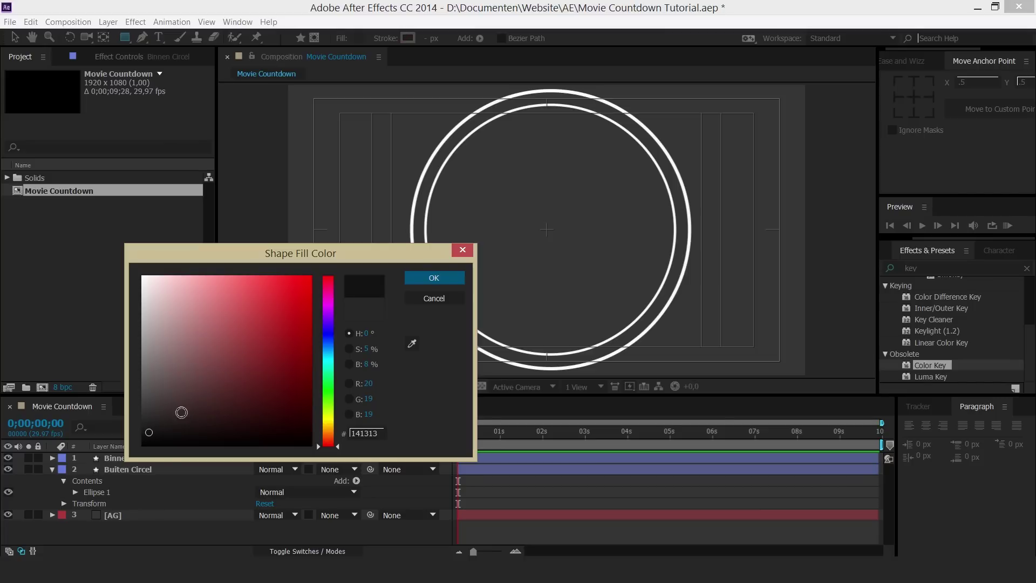
{"action": "left_click", "coordinate": [437, 278]}
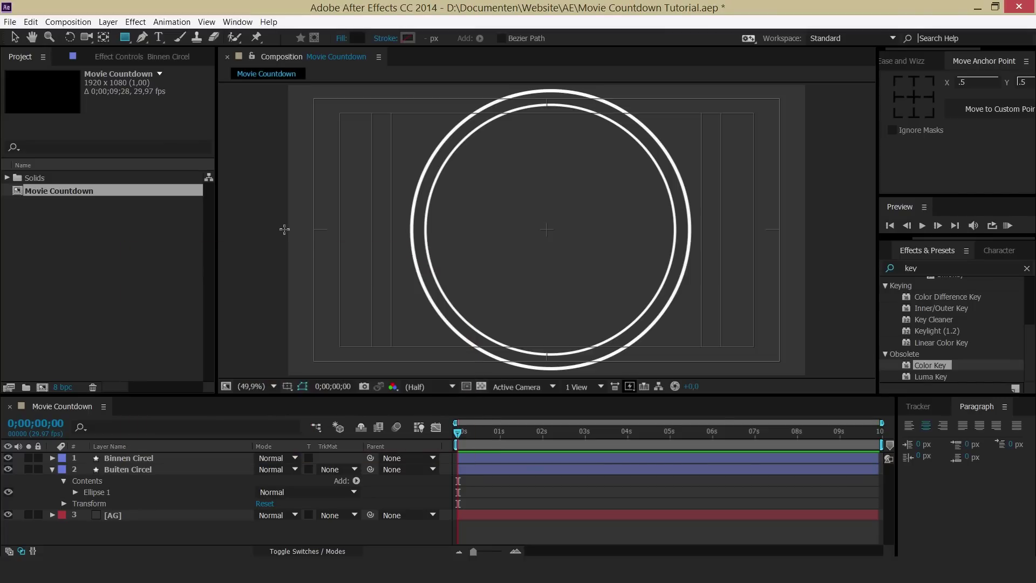
Draw a thin near-black bar across the composition and nudge it down toward the centre
{"action": "mouse_move", "coordinate": [278, 226]}
{"action": "left_mouse_down"}
{"action": "mouse_move", "coordinate": [781, 240]}
{"action": "mouse_move", "coordinate": [823, 227]}
{"action": "left_mouse_up"}
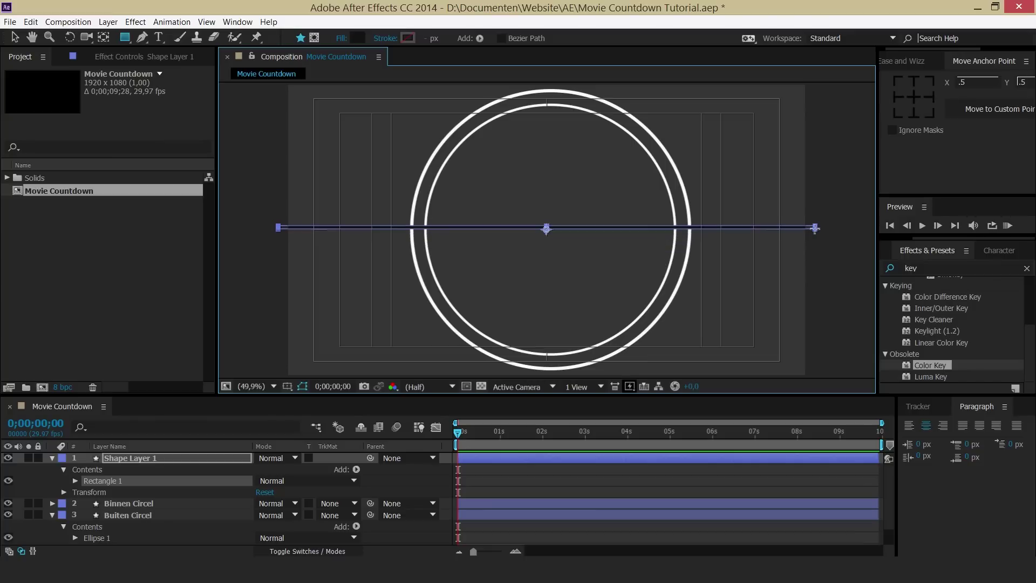
{"action": "left_click", "coordinate": [14, 37]}
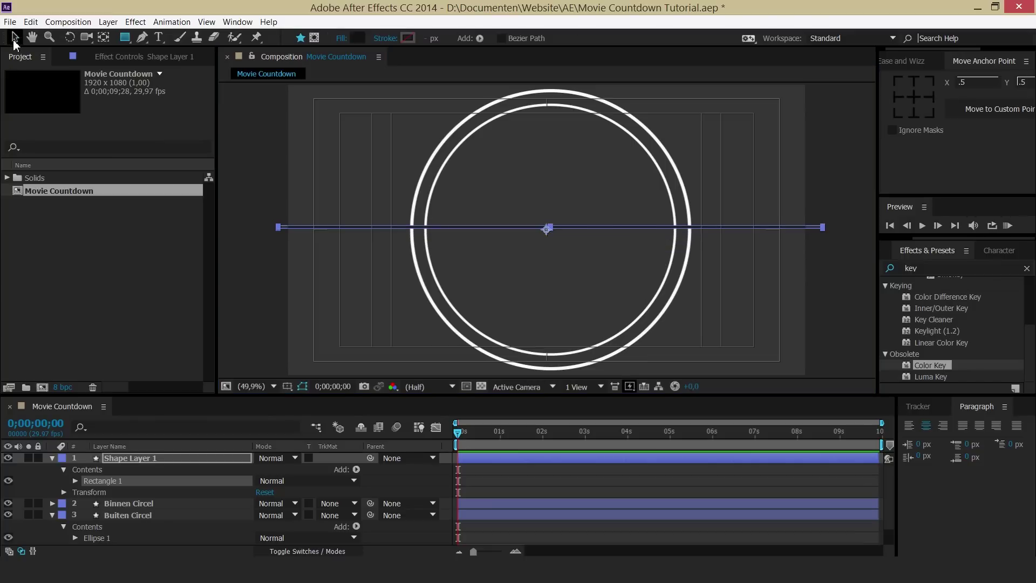
{"action": "left_click", "coordinate": [454, 234]}
{"action": "key", "text": "Down"}
{"action": "key", "text": "Down"}
{"action": "key", "text": "Down"}
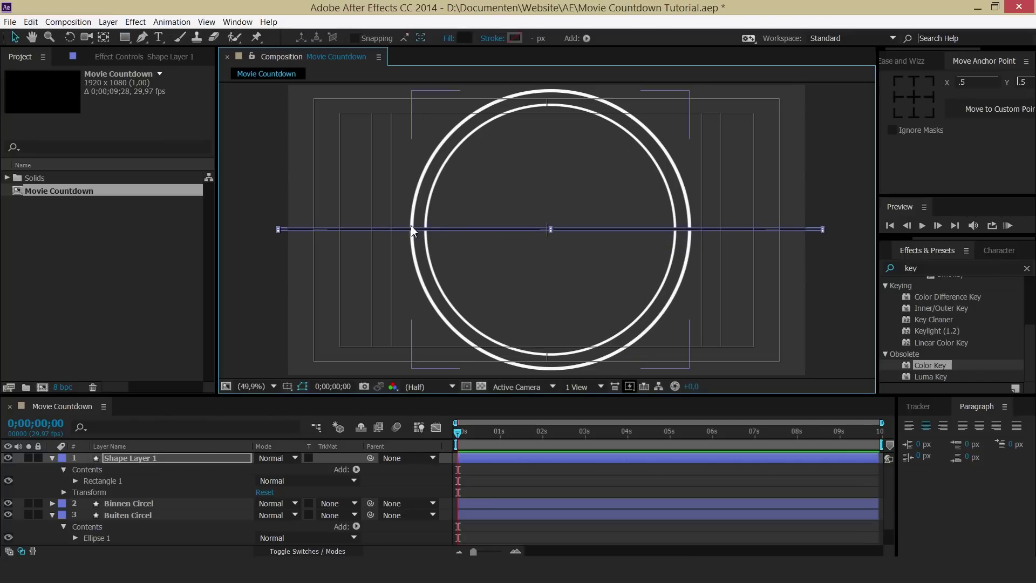
Centre the bar layer's anchor point with the Move Anchor Point centre cell
{"action": "left_click", "coordinate": [257, 220]}
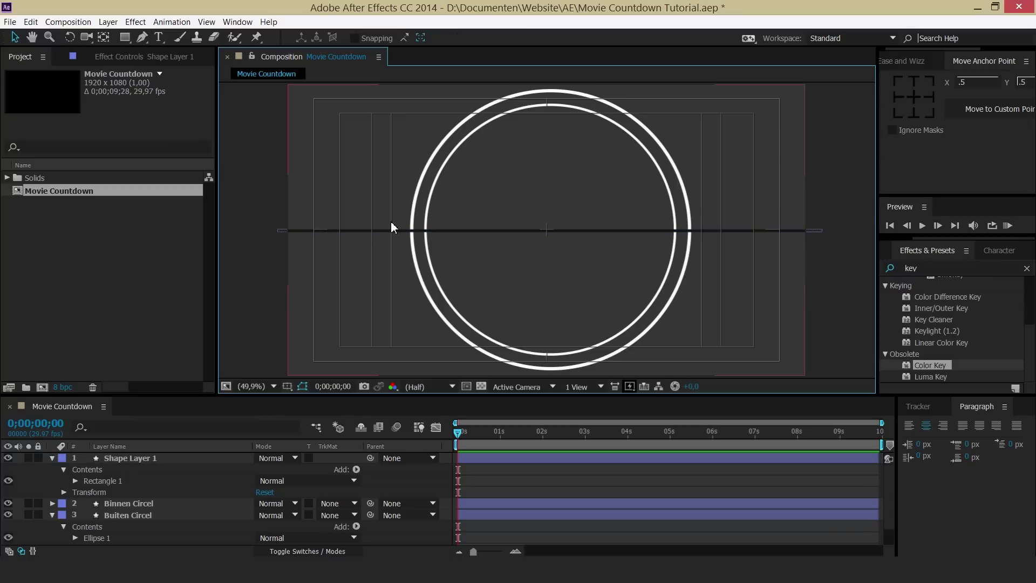
{"action": "left_click", "coordinate": [396, 230]}
{"action": "key", "text": "Return"}
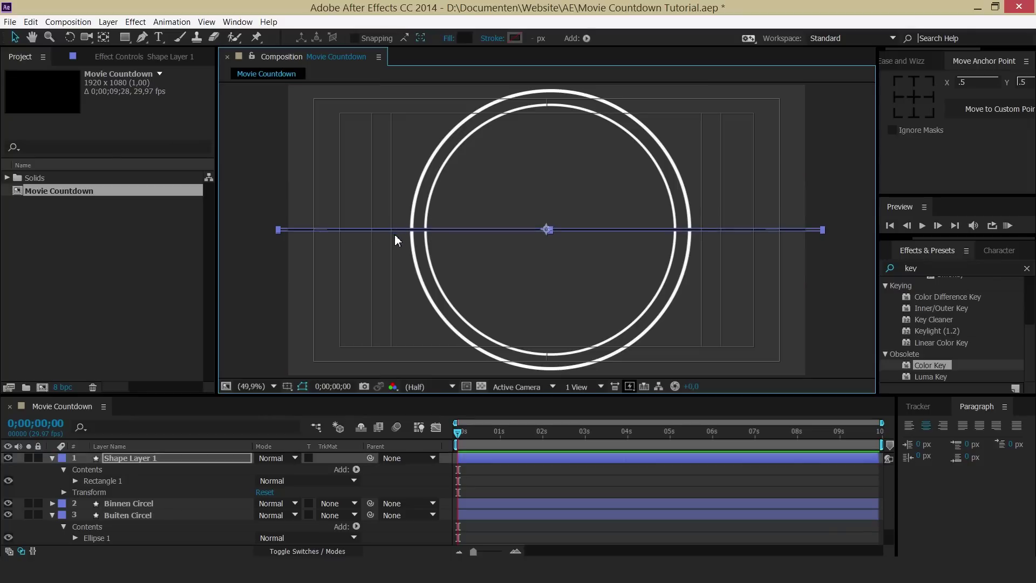
{"action": "left_click", "coordinate": [243, 260]}
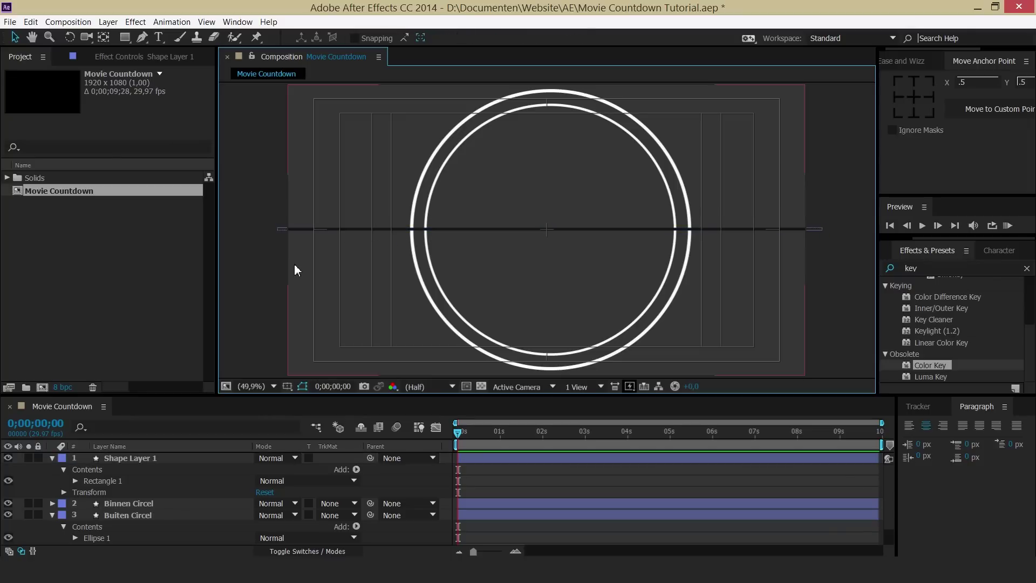
{"action": "left_click", "coordinate": [369, 229]}
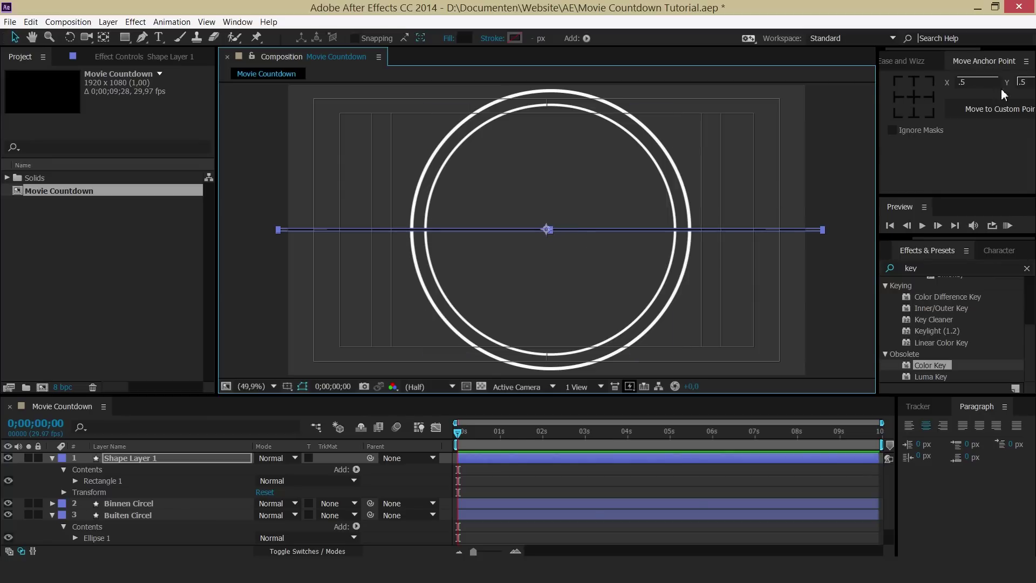
{"action": "left_click", "coordinate": [915, 101]}
{"action": "left_click", "coordinate": [549, 246]}
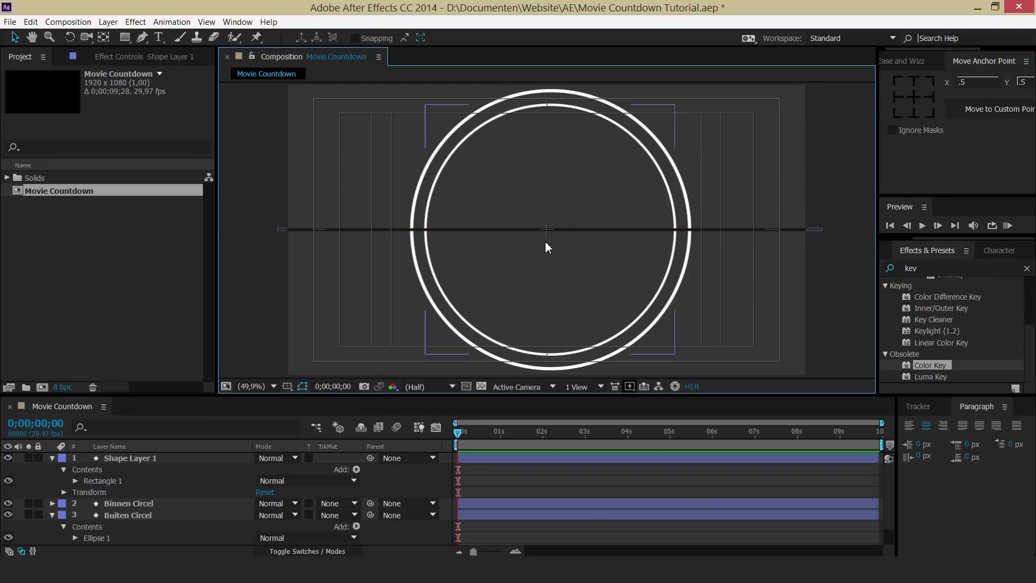
Move the bar onto the circles' centre and snap its anchor to the bar's middle
{"action": "left_click", "coordinate": [561, 232]}
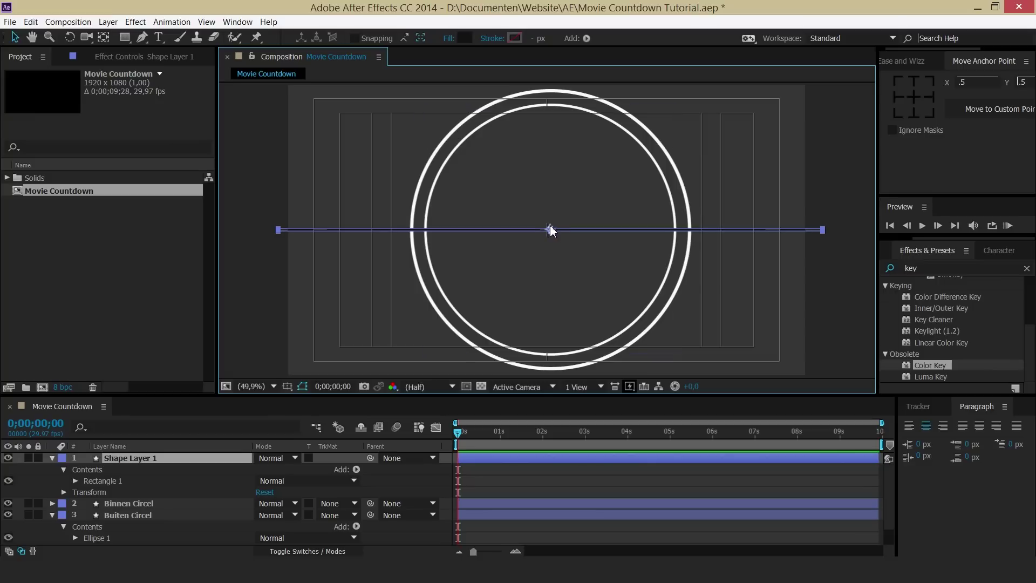
{"action": "left_click_drag", "start_coordinate": [550, 230], "coordinate": [549, 232]}
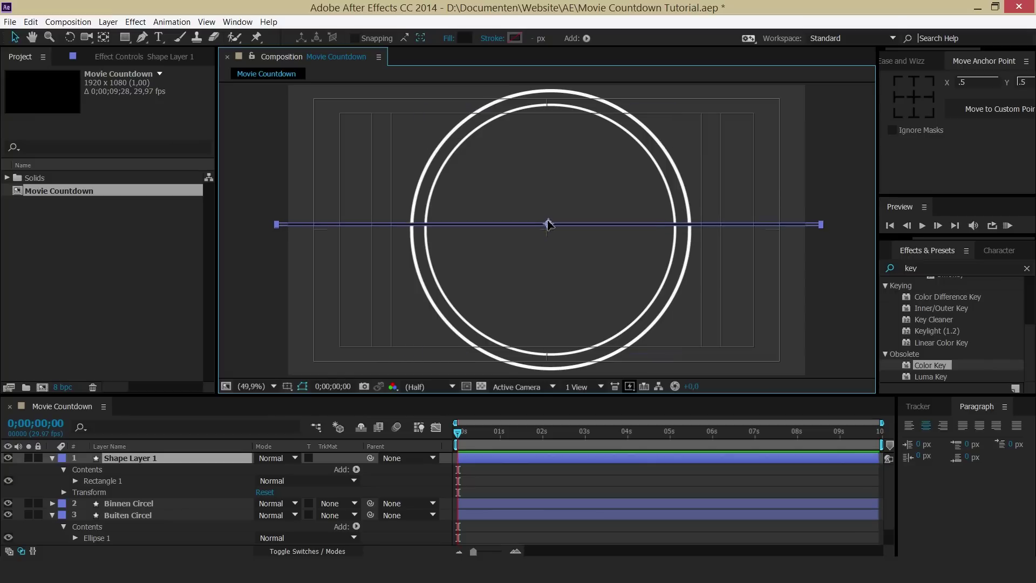
{"action": "left_click", "coordinate": [110, 39]}
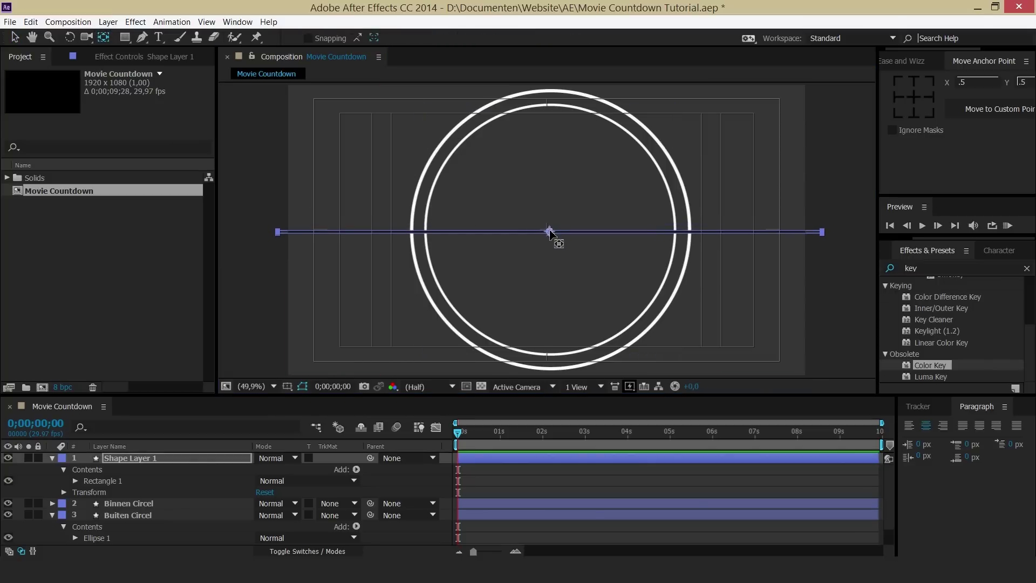
{"action": "left_click_drag", "start_coordinate": [551, 212], "coordinate": [548, 231]}
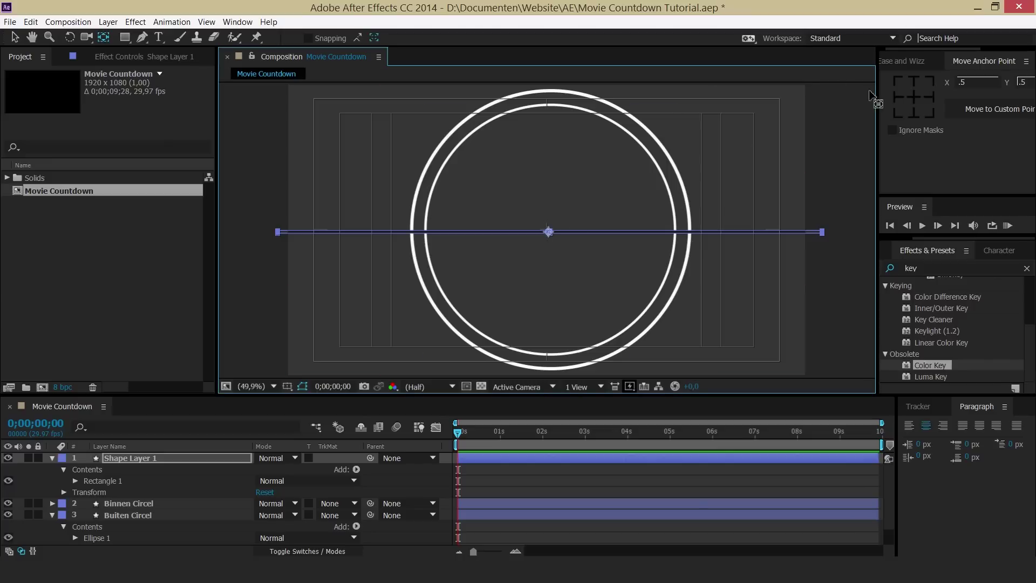
{"action": "left_click", "coordinate": [913, 101]}
{"action": "left_click", "coordinate": [15, 36]}
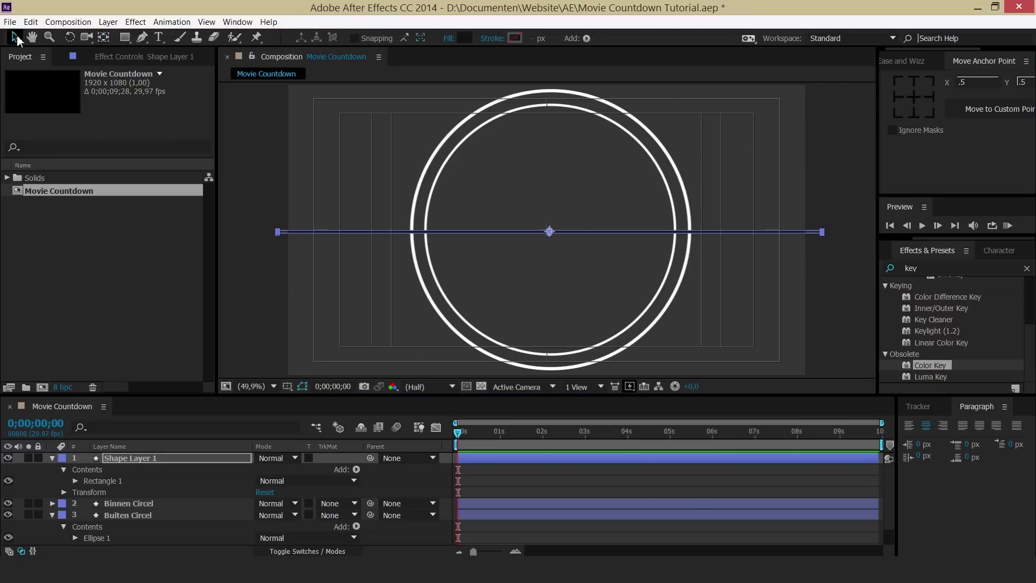
Rename the bar layer to 'Horizontale streep'
{"action": "left_click", "coordinate": [121, 459]}
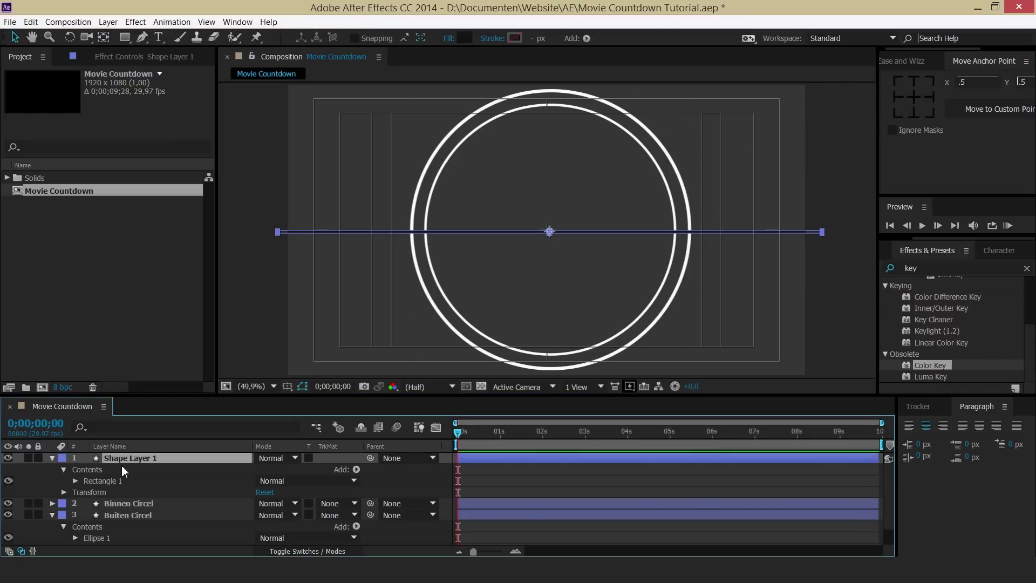
{"action": "key", "text": "Return"}
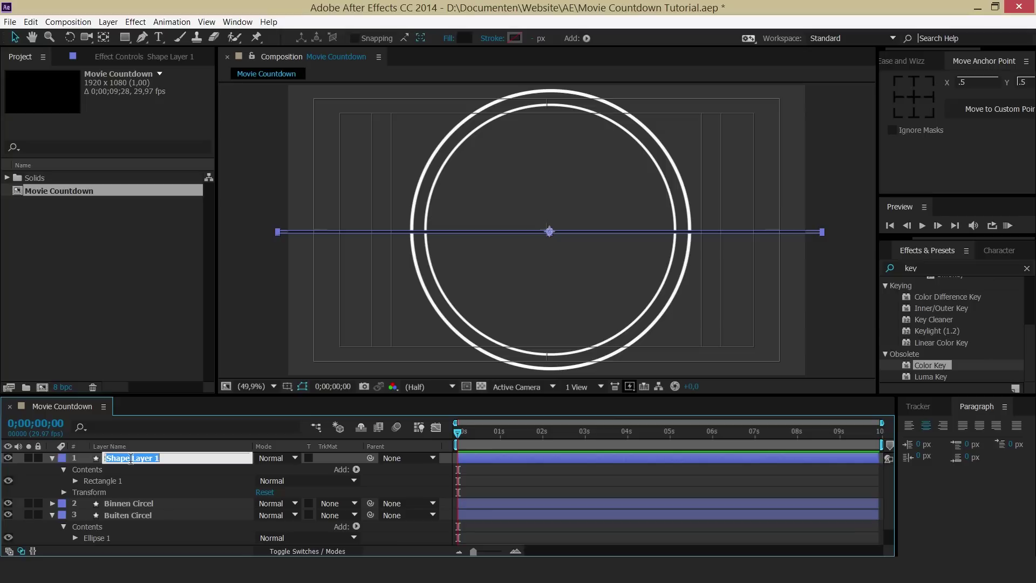
{"action": "type", "text": "Horizontale stree"}
{"action": "type", "text": "p"}
{"action": "key", "text": "Return"}
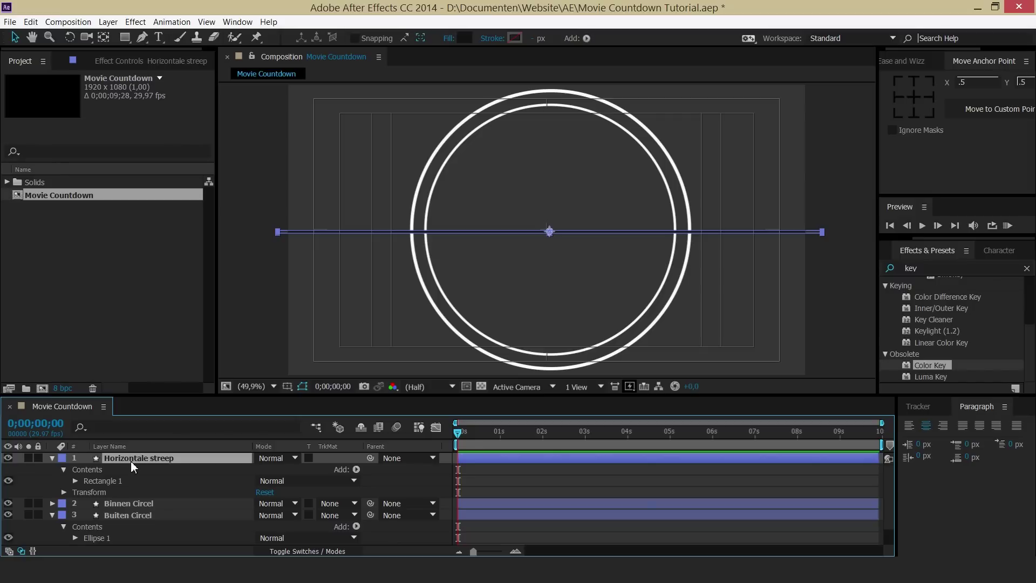
Duplicate the bar and rotate the copy 90° so it stands vertically
{"action": "key", "text": "ctrl+d"}
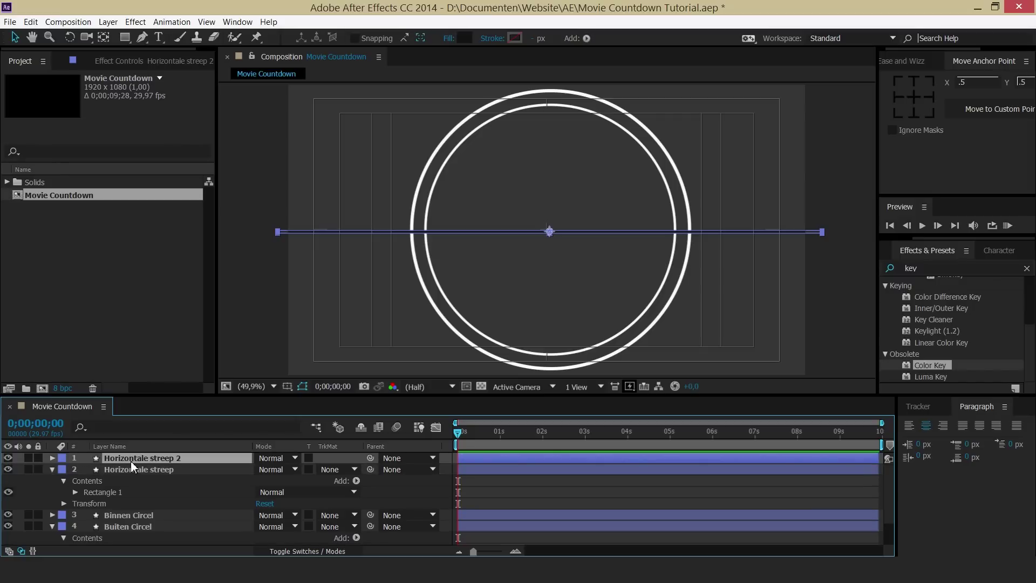
{"action": "key", "text": "r"}
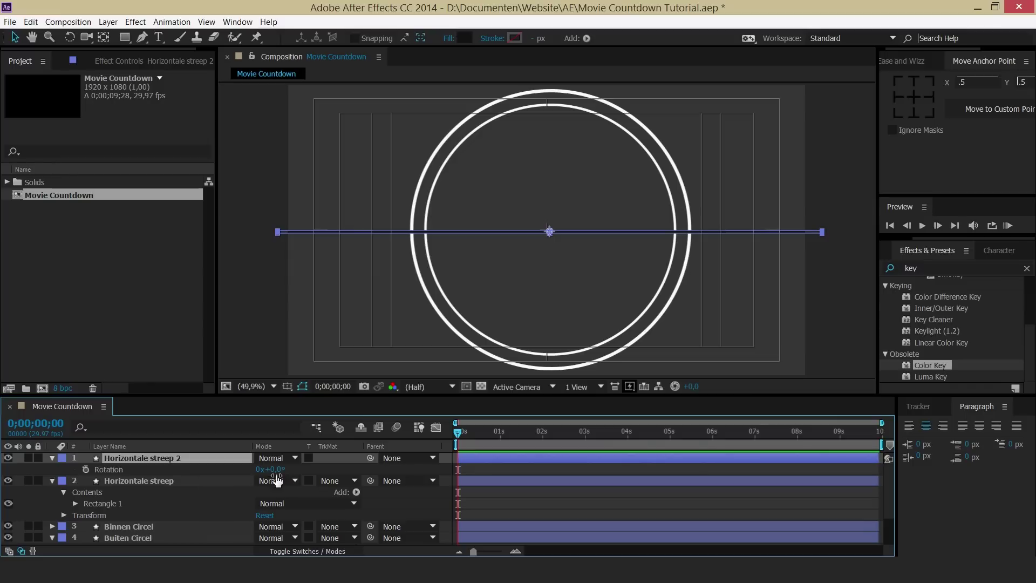
{"action": "left_click", "coordinate": [276, 469]}
{"action": "type", "text": "90"}
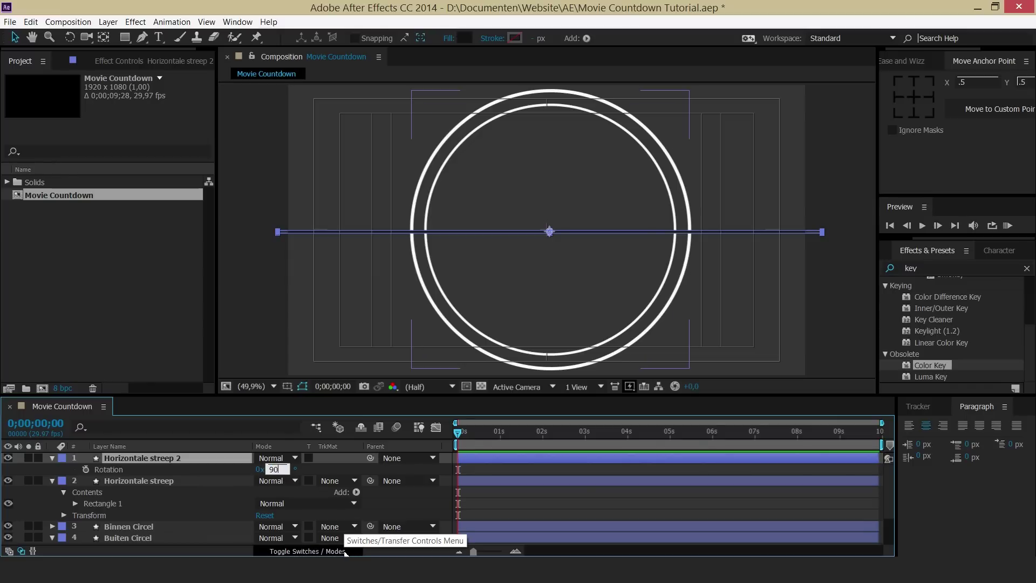
{"action": "key", "text": "Return"}
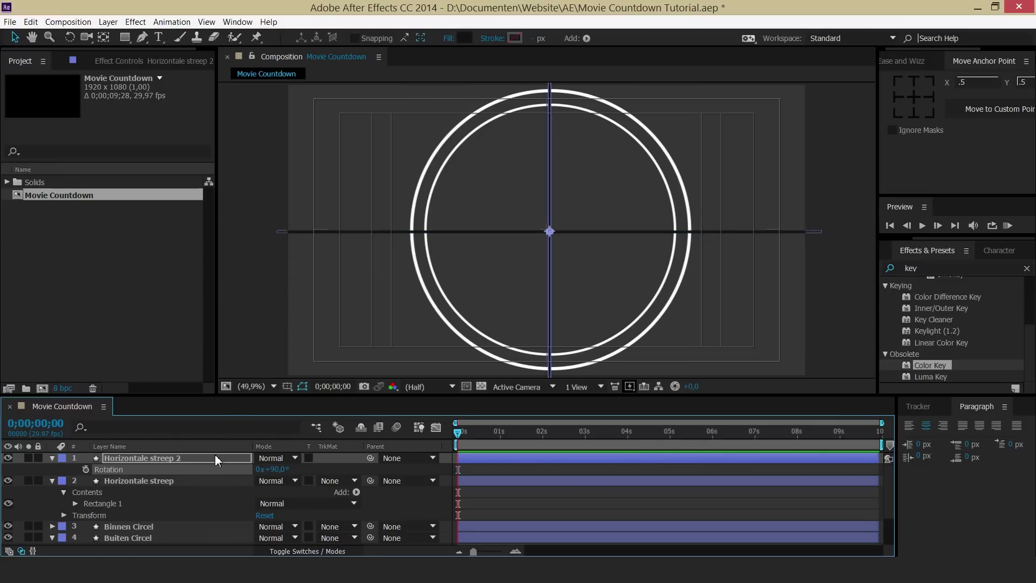
Rename the rotated copy to 'Verticale streep'
{"action": "key", "text": "Return"}
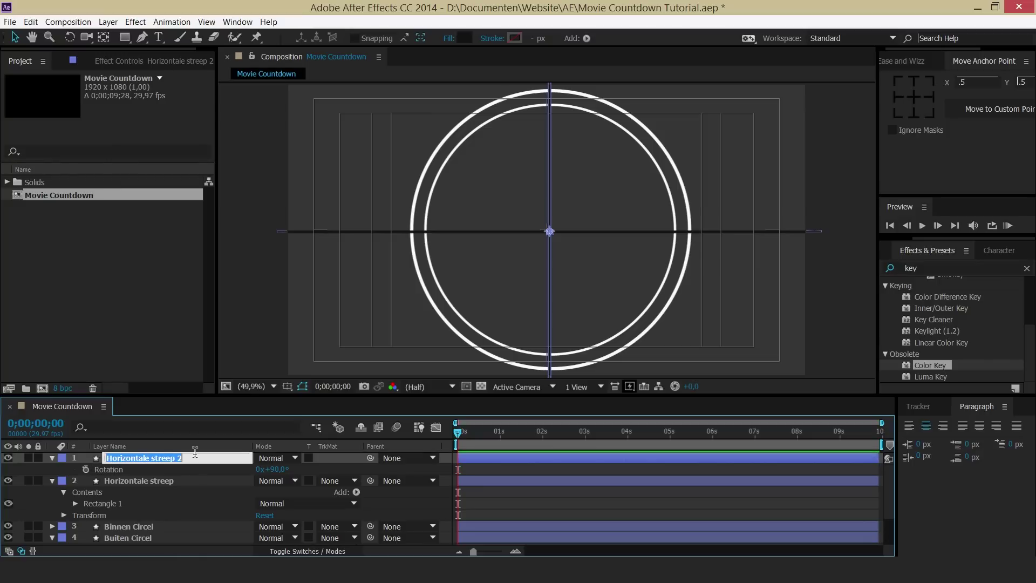
{"action": "type", "text": "Vertic"}
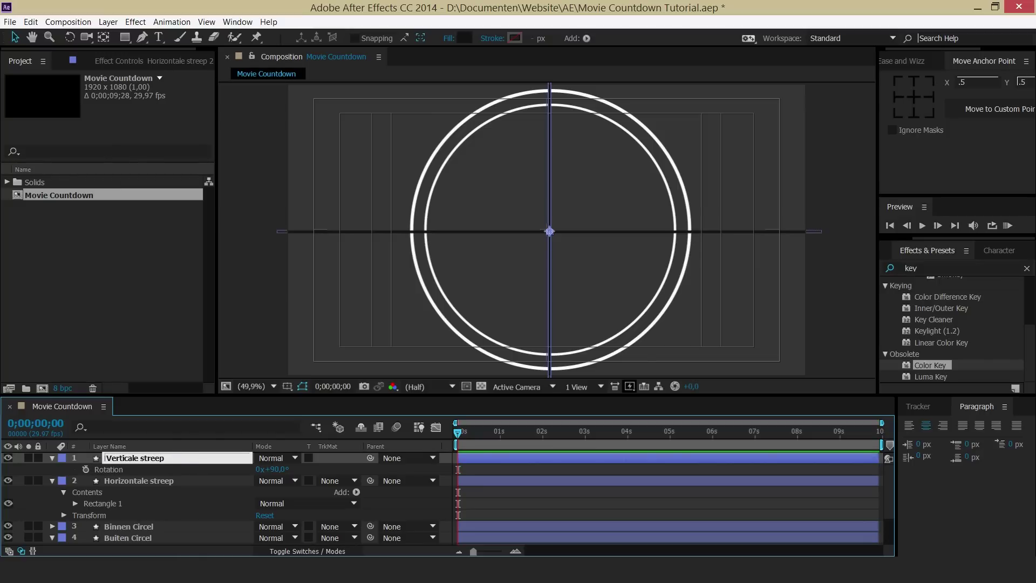
{"action": "key", "text": "Return"}
Deselect the vertical line layer and collapse the expanded layer properties in the timeline
{"action": "left_click", "coordinate": [846, 144]}
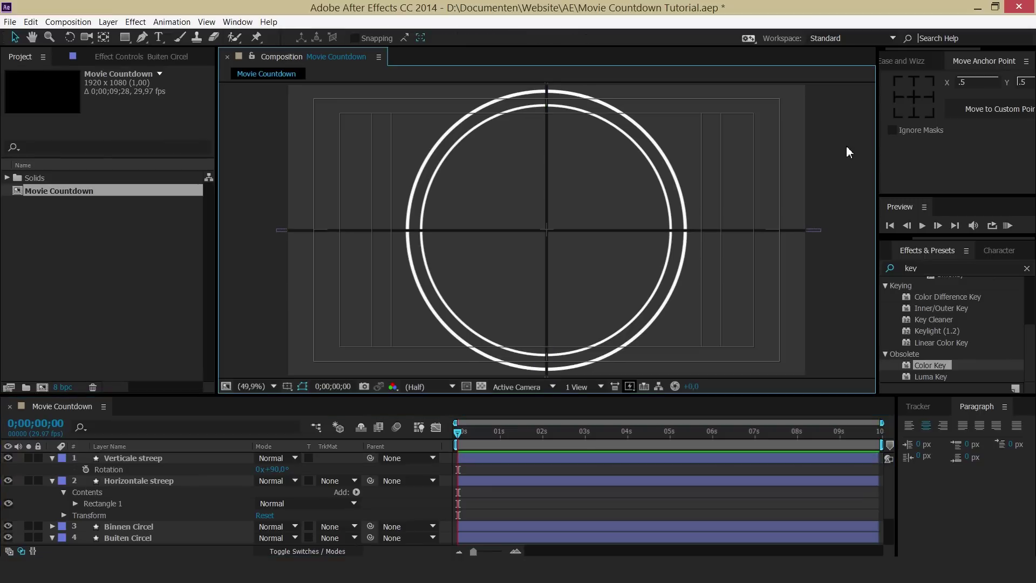
{"action": "left_click", "coordinate": [52, 458]}
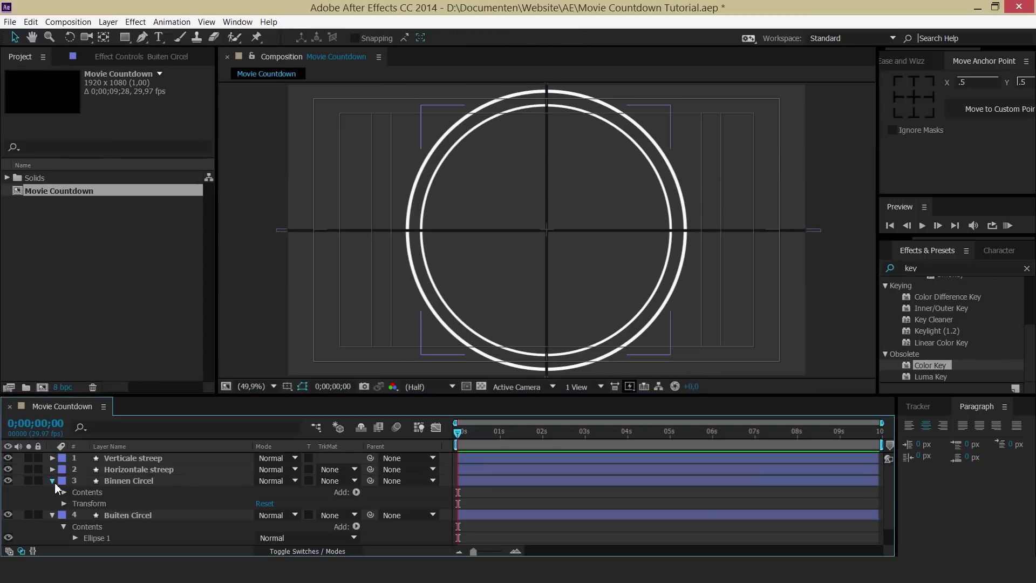
{"action": "left_click", "coordinate": [51, 469]}
{"action": "left_click", "coordinate": [52, 492]}
{"action": "left_click", "coordinate": [52, 503]}
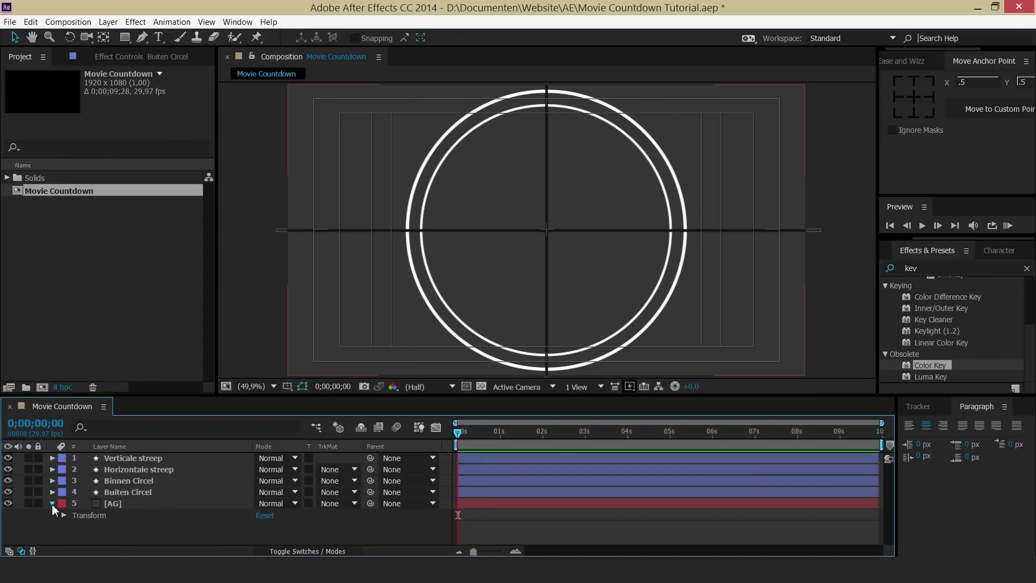
{"action": "left_click", "coordinate": [52, 503]}
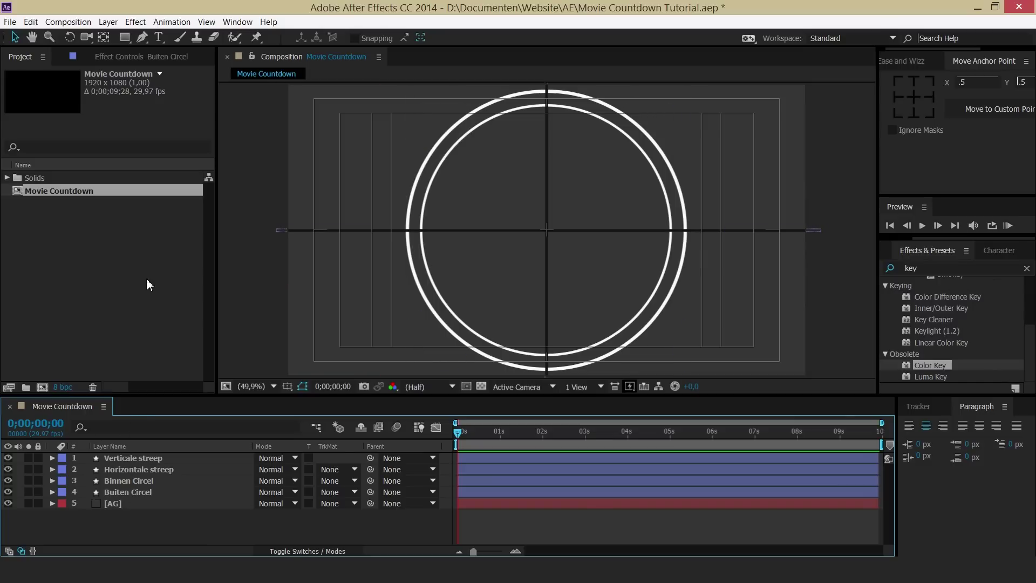
Create a new composition from the Project panel named Afteller
{"action": "left_click", "coordinate": [102, 260]}
{"action": "right_click", "coordinate": [112, 251]}
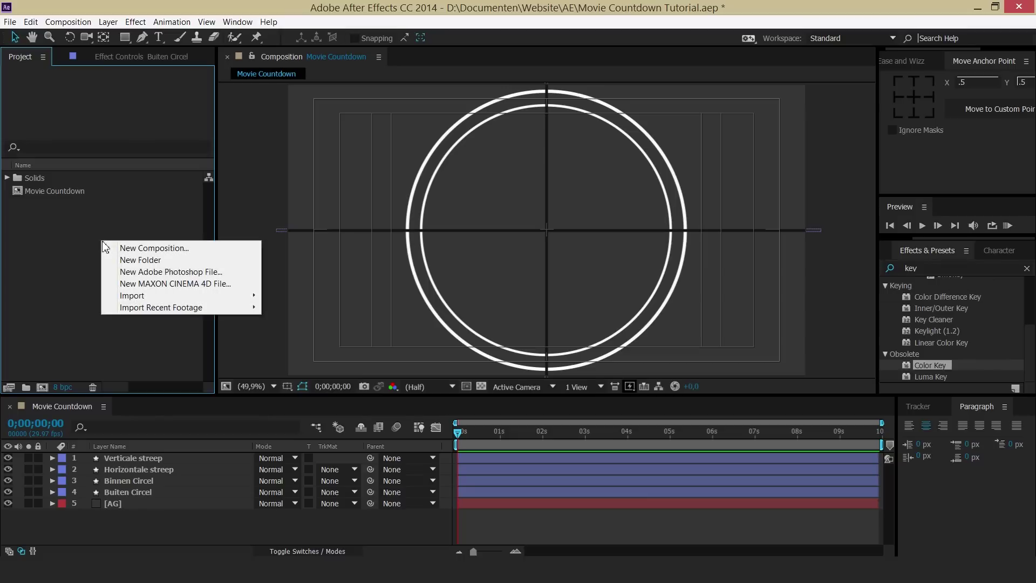
{"action": "left_click", "coordinate": [130, 248]}
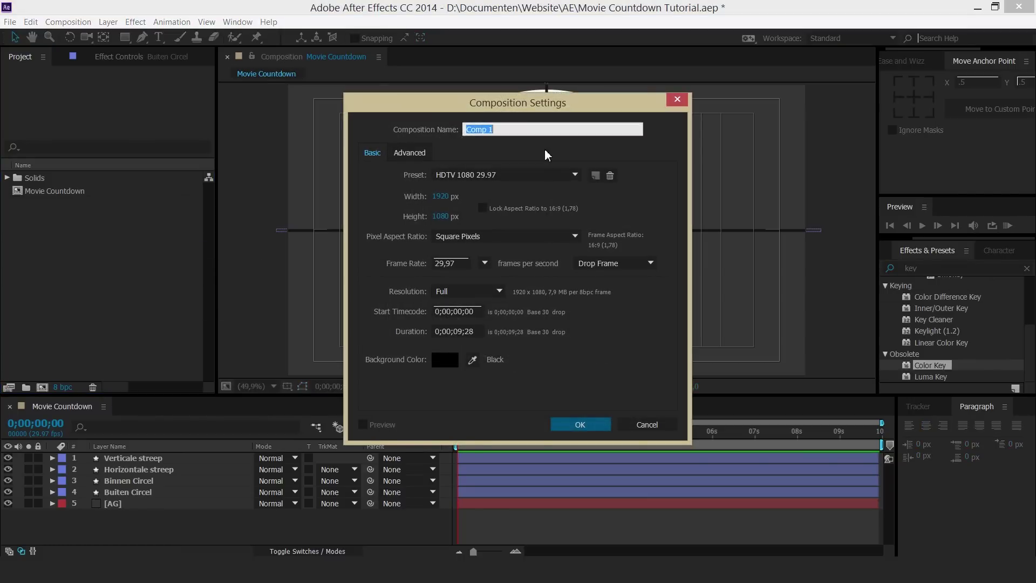
{"action": "type", "text": "Afteller"}
{"action": "key", "text": "Return"}
Switch back to the Movie Countdown composition
{"action": "right_click", "coordinate": [162, 483]}
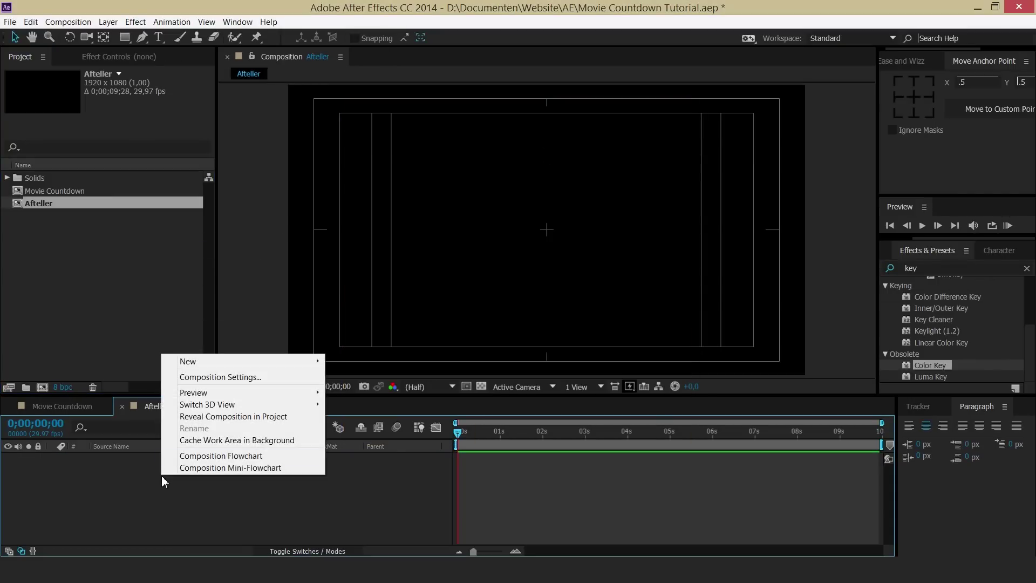
{"action": "left_click", "coordinate": [106, 451]}
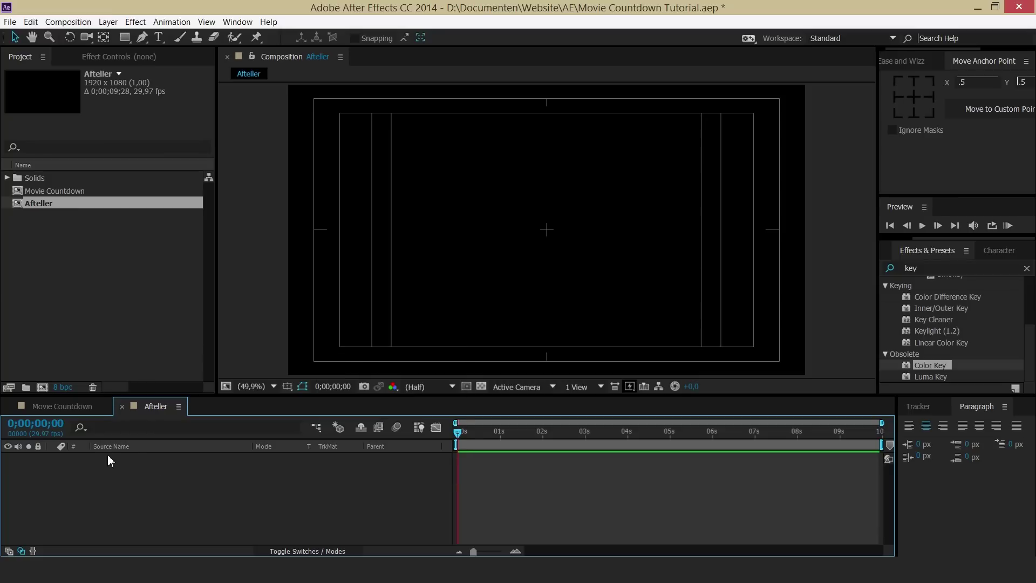
{"action": "left_click", "coordinate": [81, 406]}
Add a paragraph text layer reading 5 over the circles' centre
{"action": "left_click", "coordinate": [158, 37]}
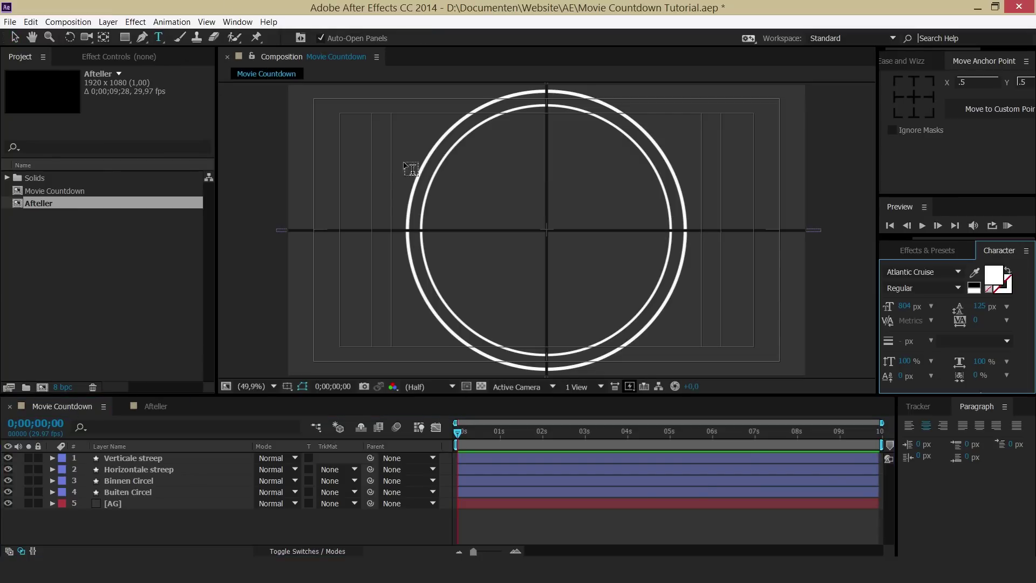
{"action": "left_click_drag", "start_coordinate": [458, 143], "coordinate": [634, 319]}
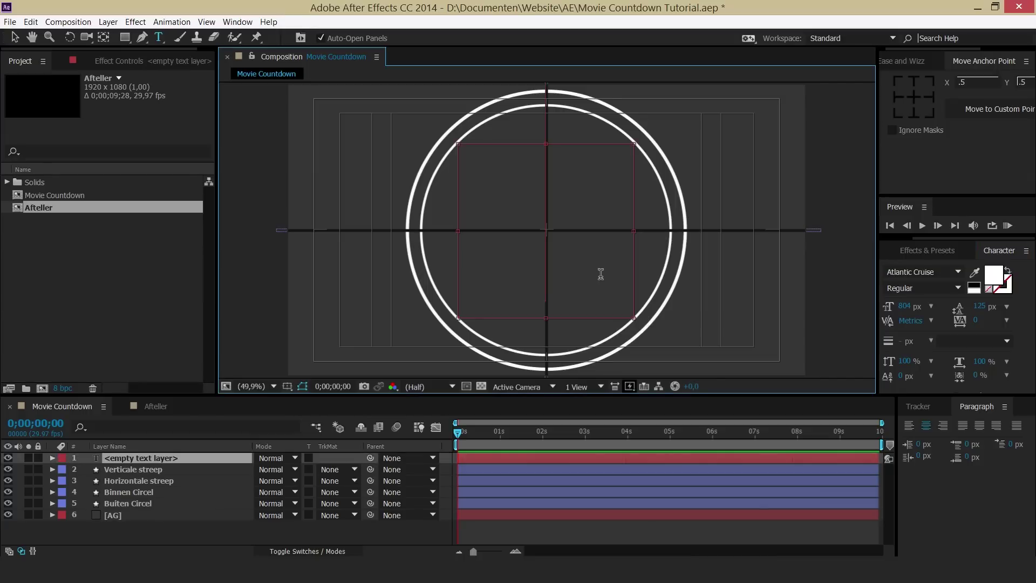
{"action": "type", "text": "5"}
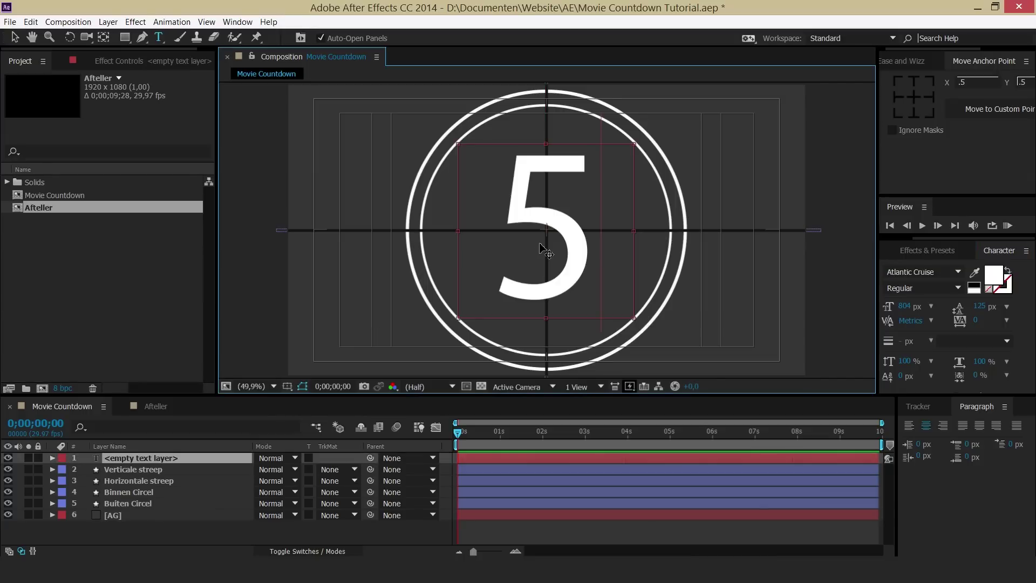
{"action": "left_click", "coordinate": [19, 39]}
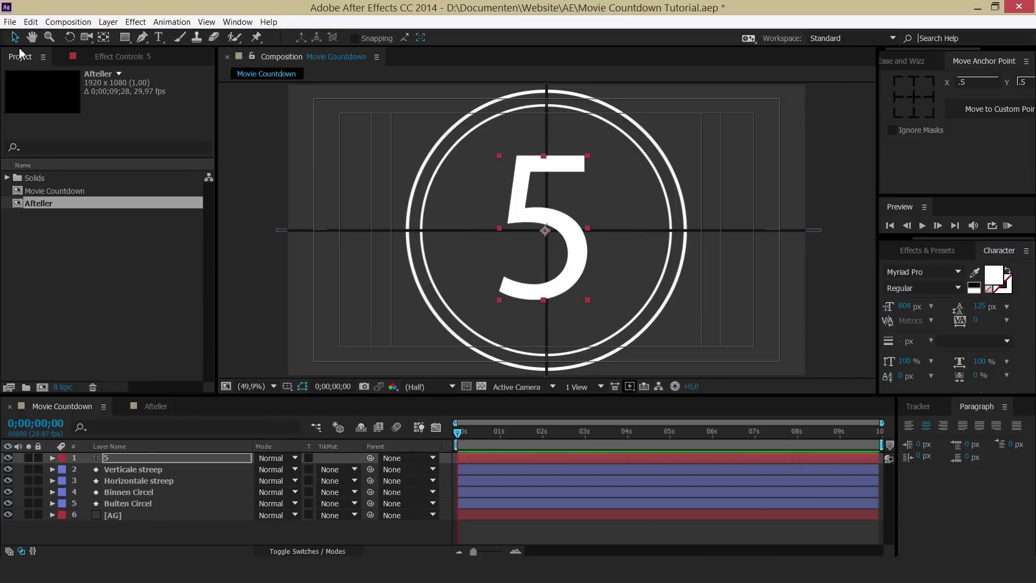
Cut the 5 layer out of Movie Countdown and paste it into Afteller
{"action": "left_click", "coordinate": [136, 457]}
{"action": "key", "text": "Delete"}
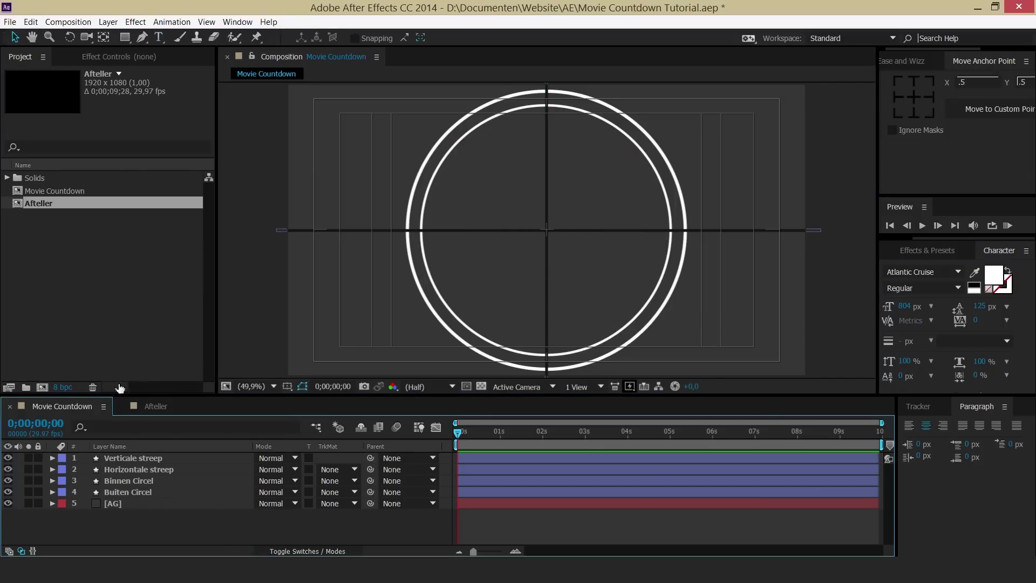
{"action": "left_click", "coordinate": [168, 414]}
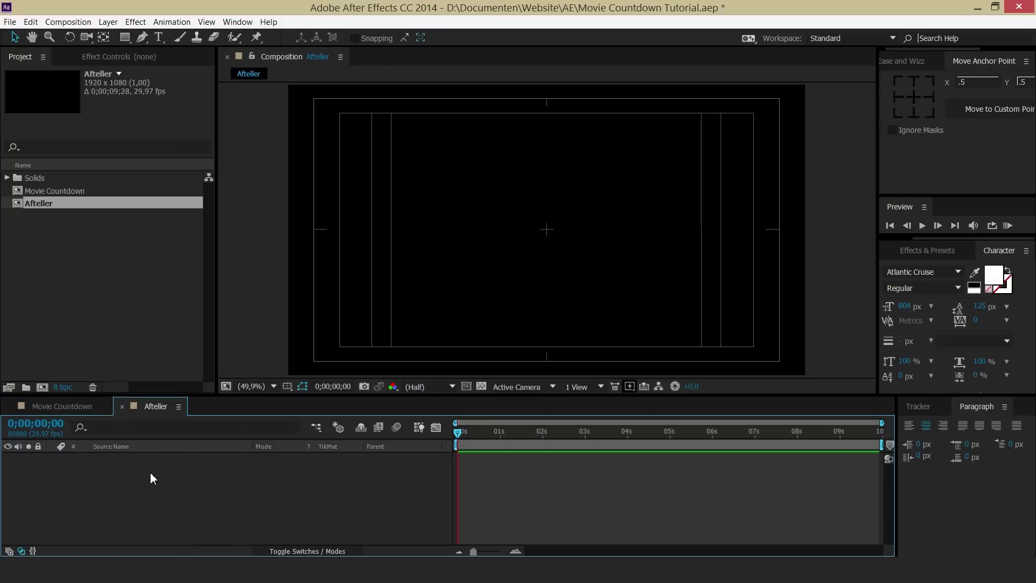
{"action": "key", "text": "ctrl+v"}
{"action": "left_click", "coordinate": [202, 491]}
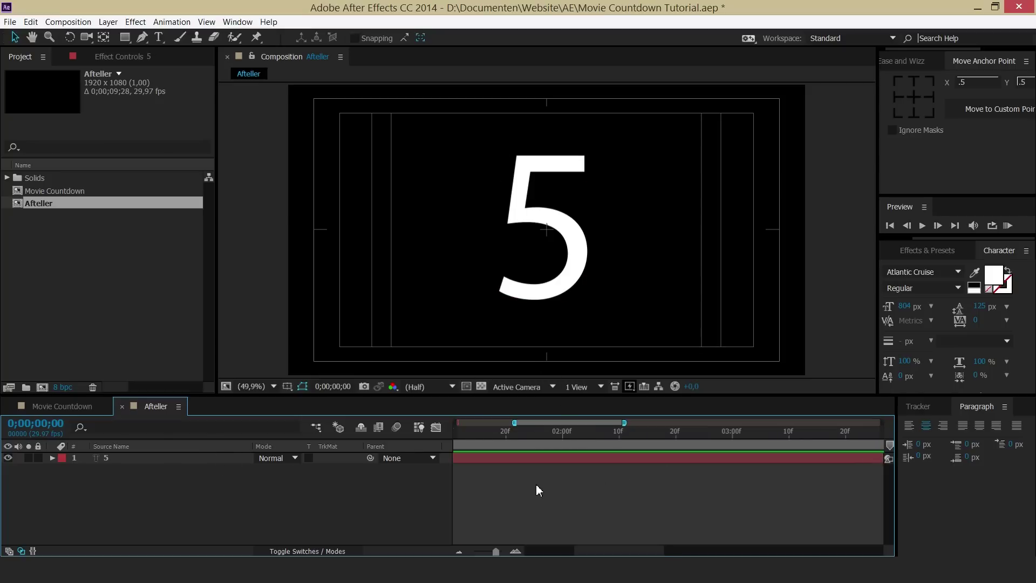
Trim the 5 text layer to end exactly at one second
{"action": "left_click", "coordinate": [875, 458]}
{"action": "left_click_drag", "start_coordinate": [875, 457], "coordinate": [499, 456]}
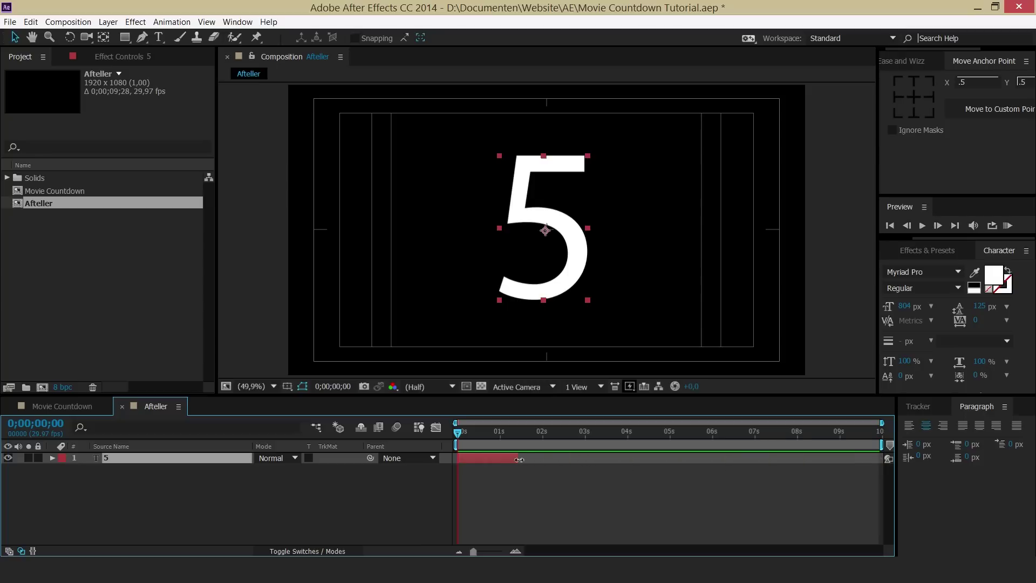
{"action": "scroll", "coordinate": [492, 454], "scroll_direction": "up", "scroll_amount": 3}
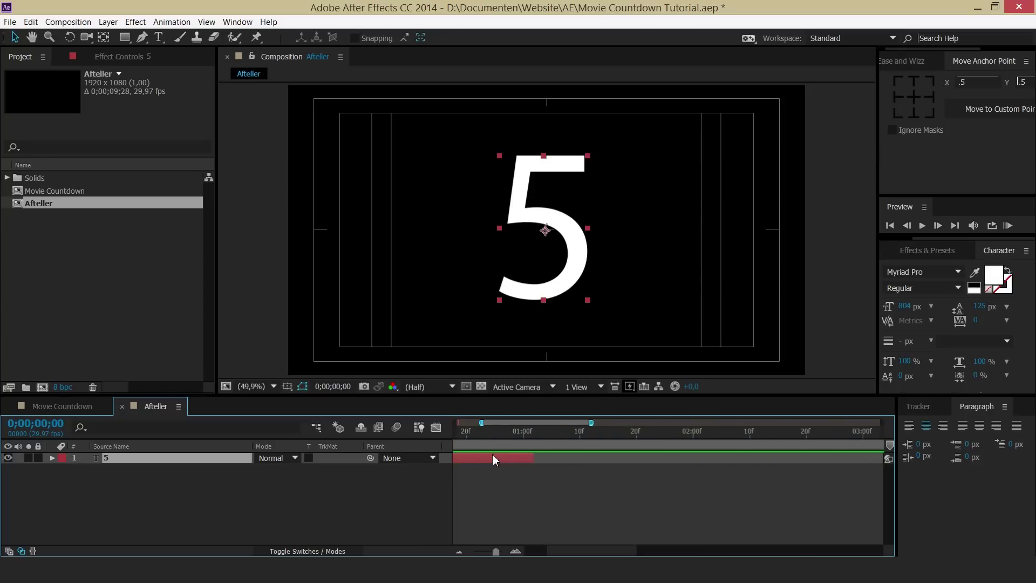
{"action": "scroll", "coordinate": [492, 454], "scroll_direction": "up", "scroll_amount": 2}
{"action": "left_click_drag", "start_coordinate": [663, 457], "coordinate": [614, 457]}
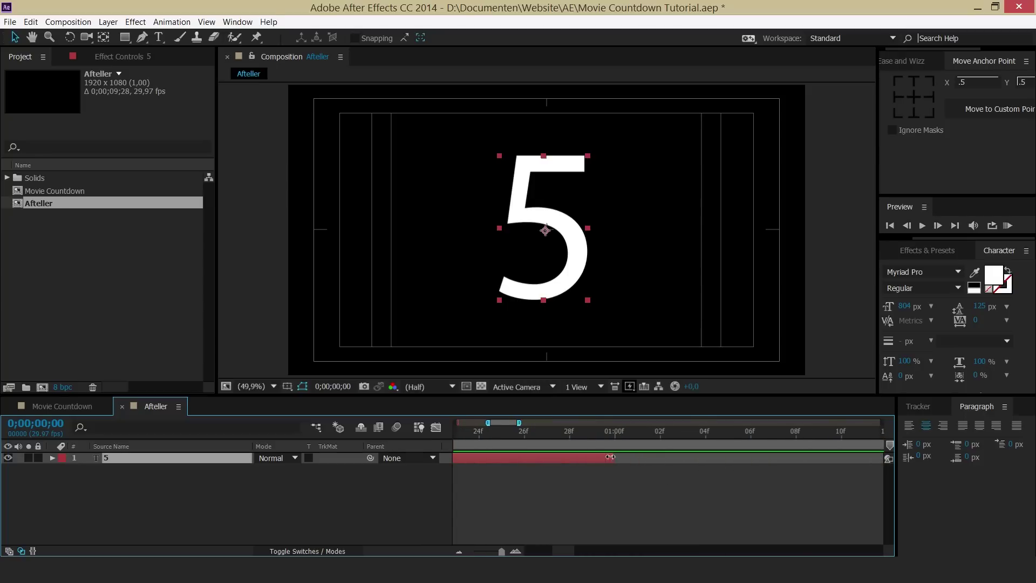
{"action": "scroll", "coordinate": [506, 454], "scroll_direction": "down", "scroll_amount": 2}
{"action": "scroll", "coordinate": [497, 458], "scroll_direction": "up", "scroll_amount": 2}
{"action": "scroll", "coordinate": [496, 458], "scroll_direction": "down", "scroll_amount": 5}
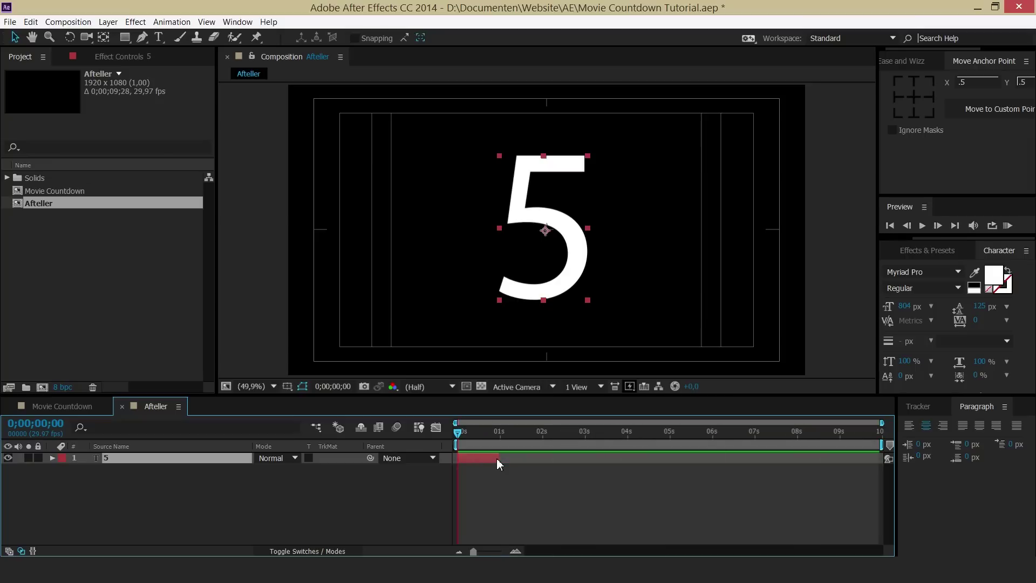
Duplicate the 5 layer, change its text to 4, and start it at one second
{"action": "key", "text": "ctrl+d"}
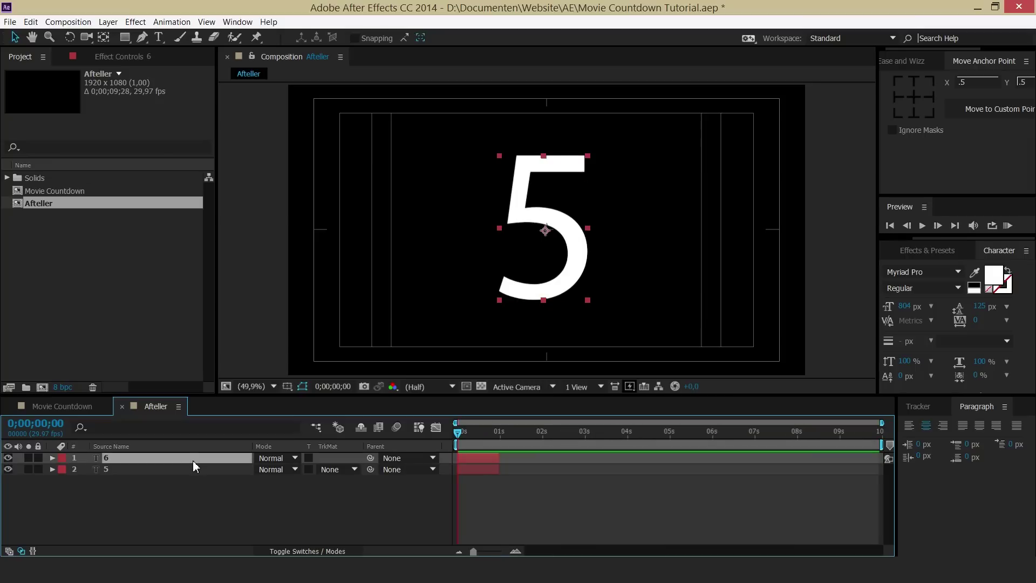
{"action": "double_click", "coordinate": [95, 455]}
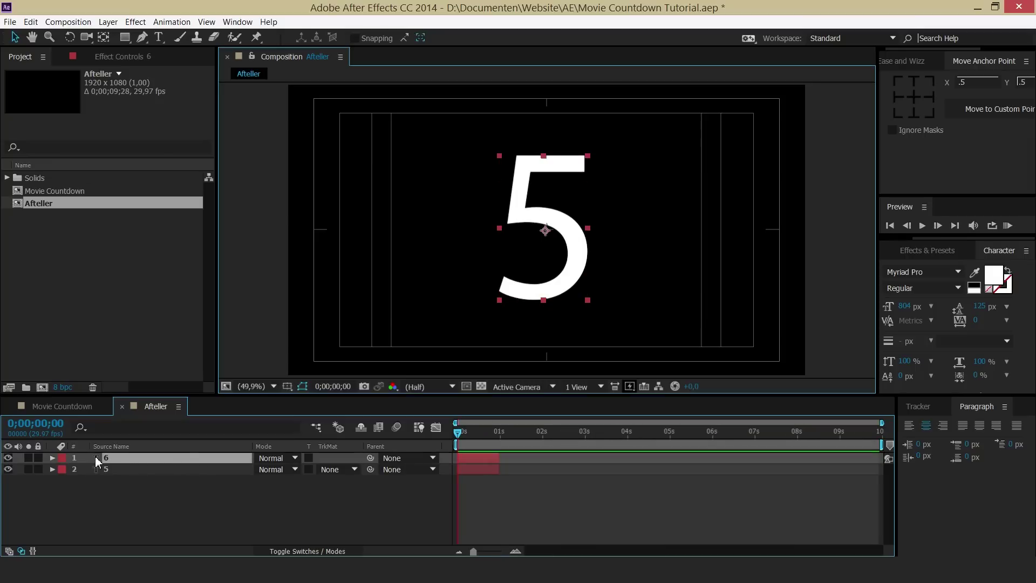
{"action": "type", "text": "4"}
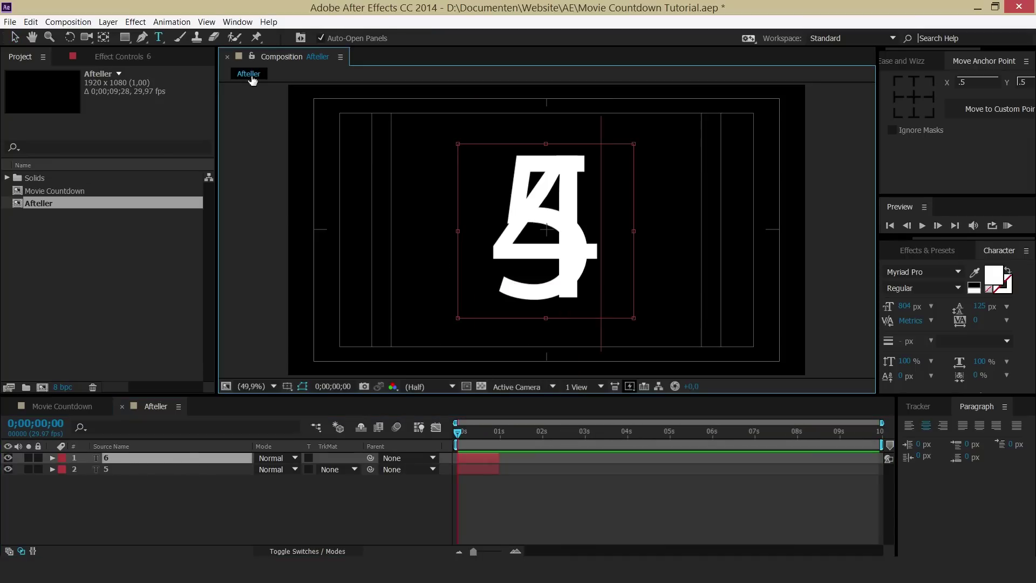
{"action": "left_click", "coordinate": [14, 37]}
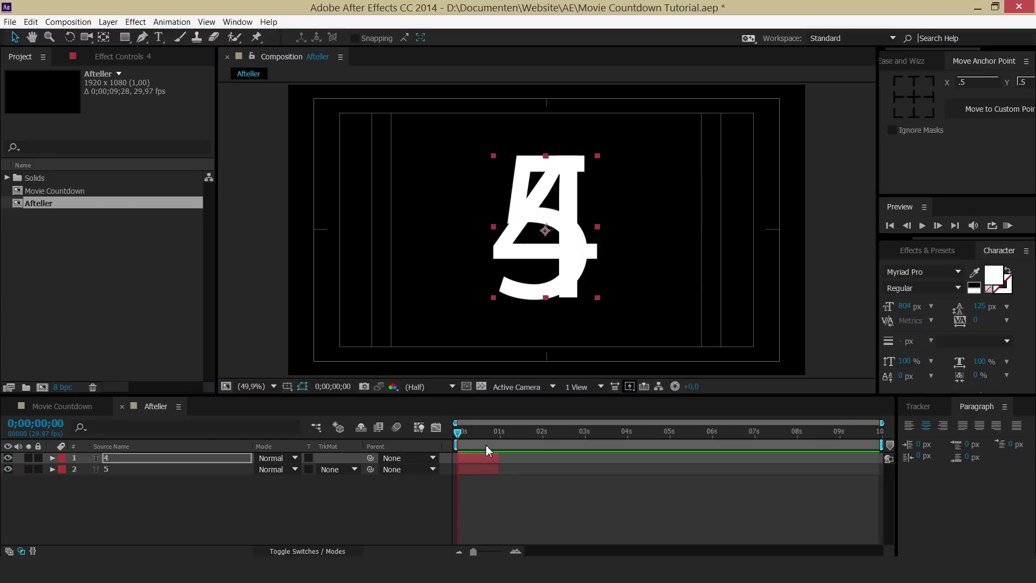
{"action": "left_click_drag", "start_coordinate": [489, 458], "coordinate": [531, 458]}
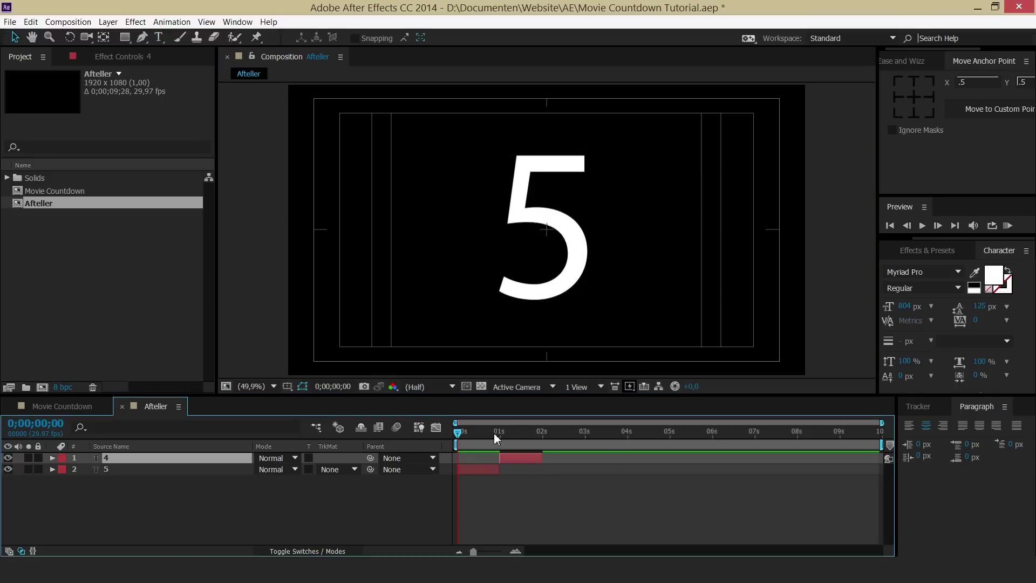
Preview the countdown and check the 4 just past one second
{"action": "key", "text": "space"}
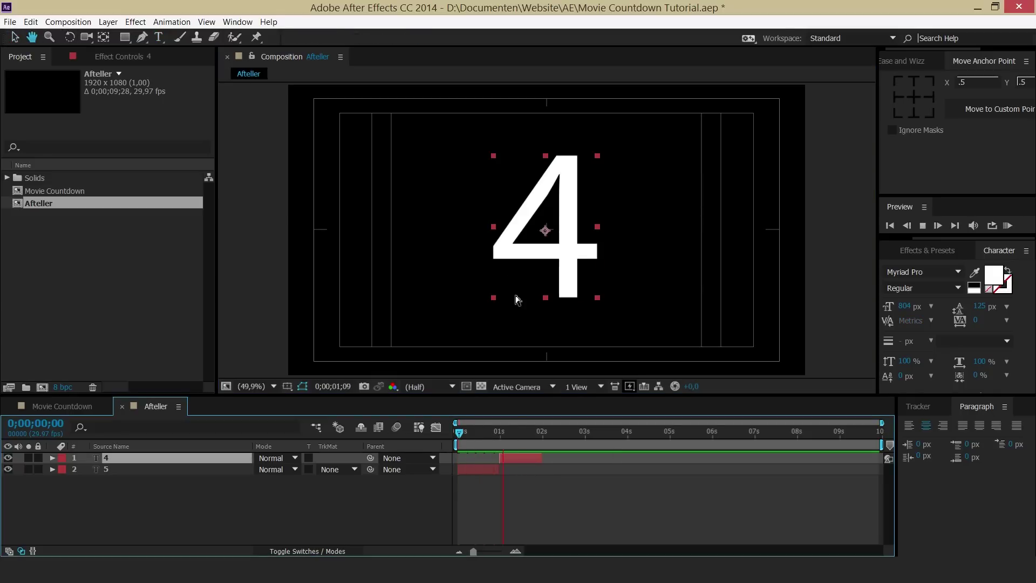
{"action": "left_click", "coordinate": [543, 526]}
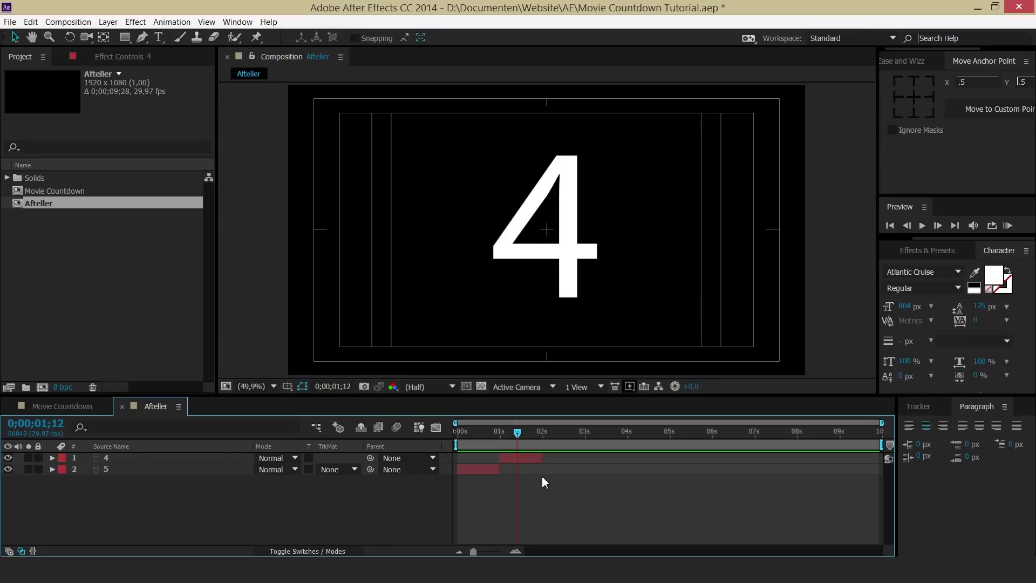
{"action": "mouse_move", "coordinate": [517, 431]}
{"action": "left_mouse_down"}
{"action": "mouse_move", "coordinate": [496, 434]}
{"action": "mouse_move", "coordinate": [510, 435]}
{"action": "left_mouse_up"}
{"action": "left_click", "coordinate": [564, 266]}
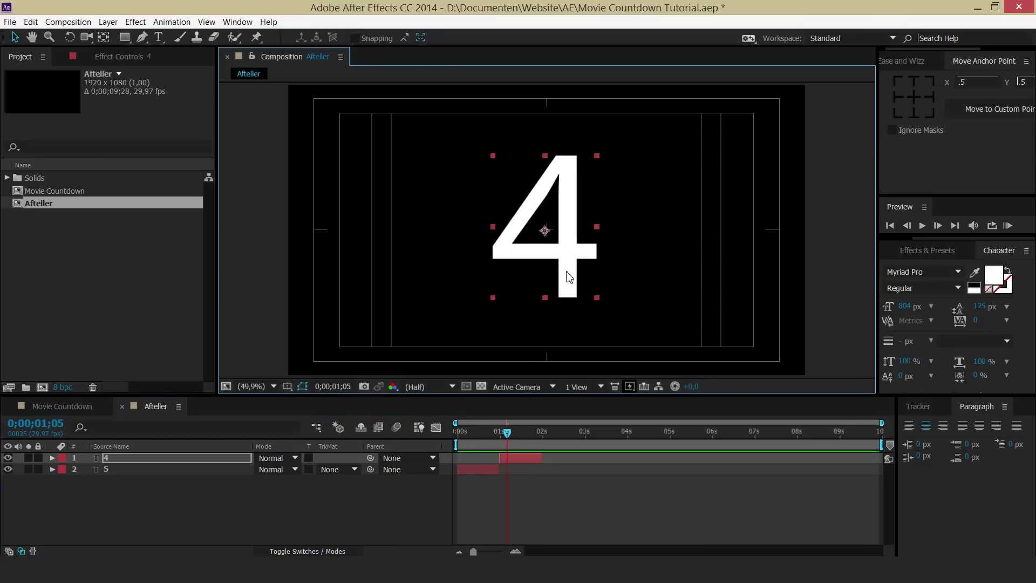
{"action": "left_click", "coordinate": [309, 296]}
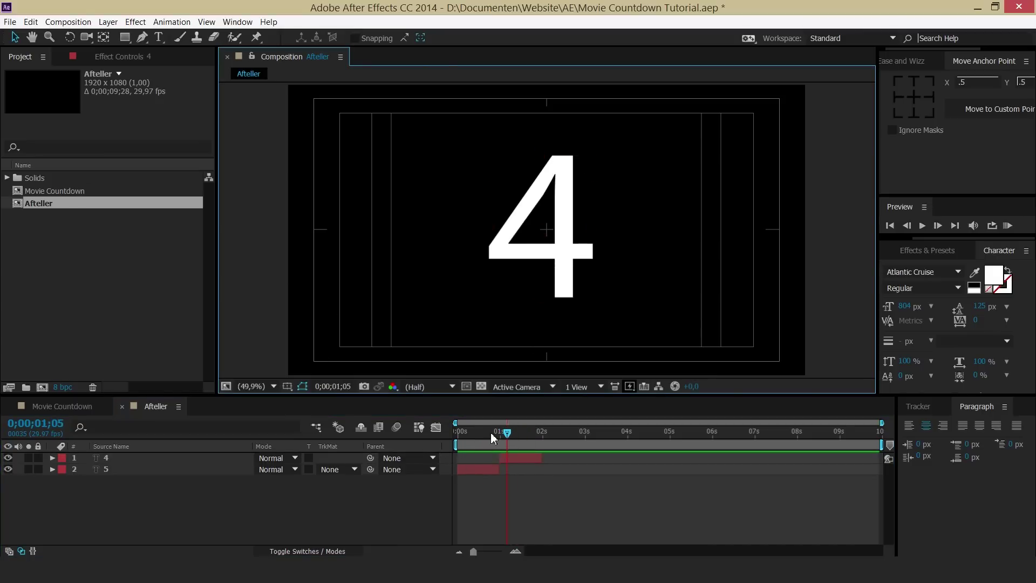
{"action": "left_click_drag", "start_coordinate": [491, 433], "coordinate": [512, 433]}
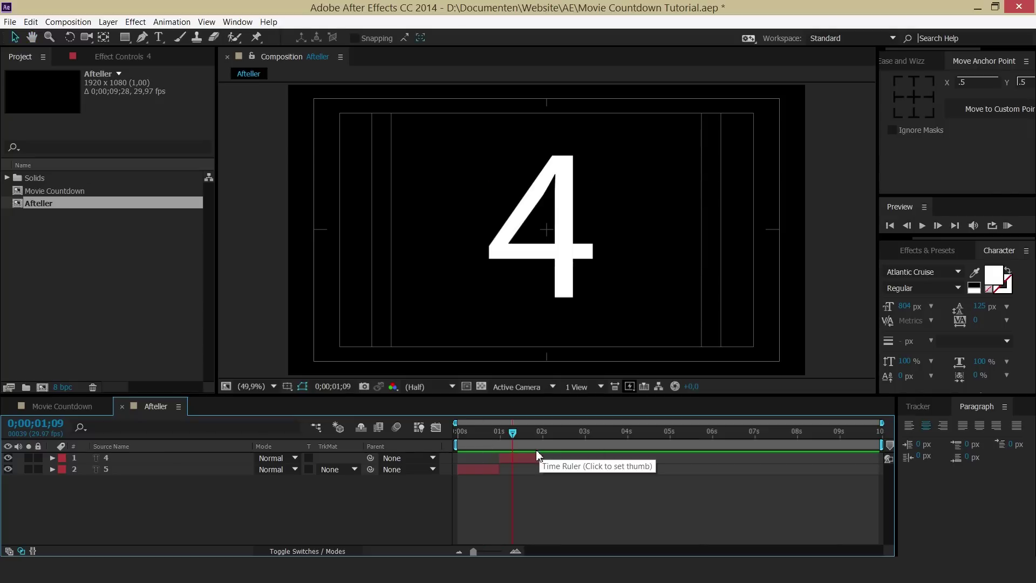
Duplicate the 4 layer as 3 and shift it to start at two seconds
{"action": "left_click", "coordinate": [174, 458]}
{"action": "key", "text": "ctrl+d"}
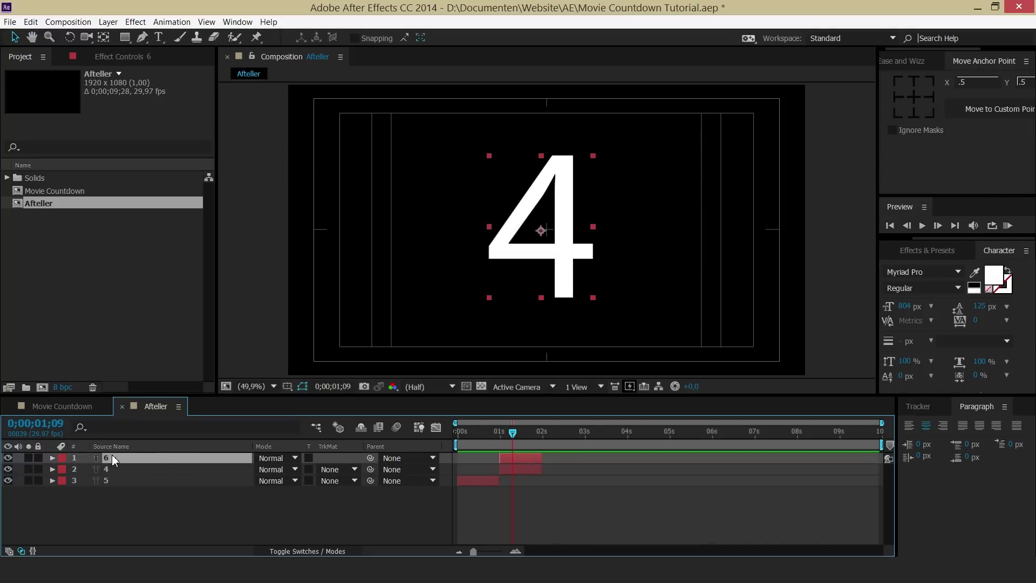
{"action": "double_click", "coordinate": [97, 457]}
{"action": "type", "text": "3"}
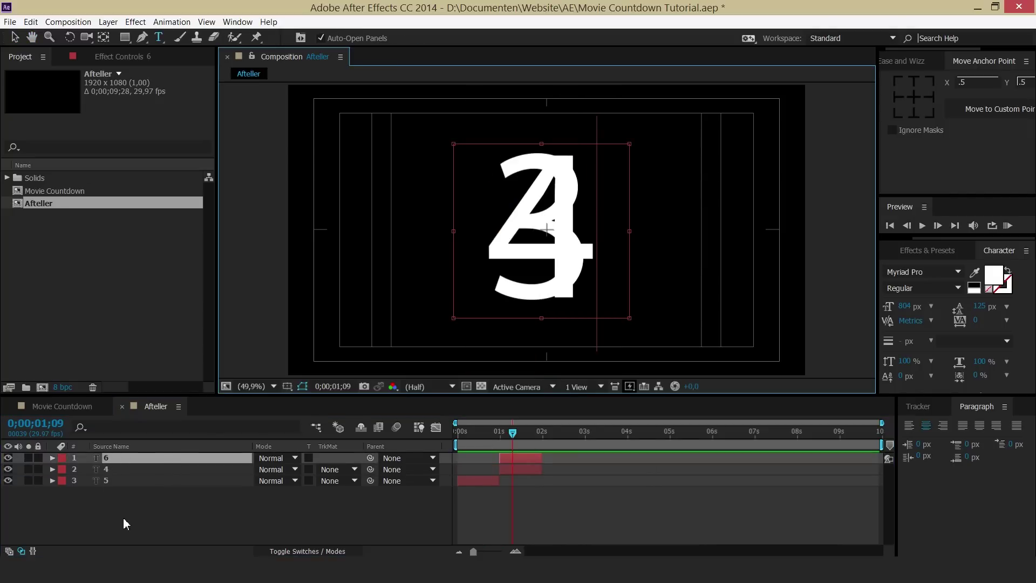
{"action": "left_click", "coordinate": [123, 516]}
{"action": "left_click", "coordinate": [515, 453]}
{"action": "left_click_drag", "start_coordinate": [515, 454], "coordinate": [565, 458]}
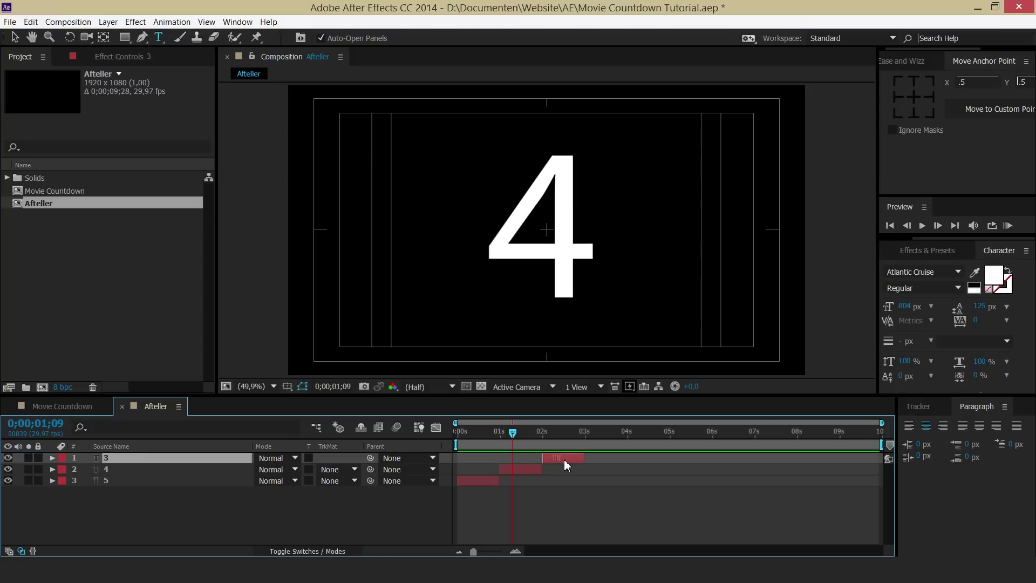
Duplicate the 3 layer as 2, start it at three seconds, and close Afteller
{"action": "key", "text": "ctrl+d"}
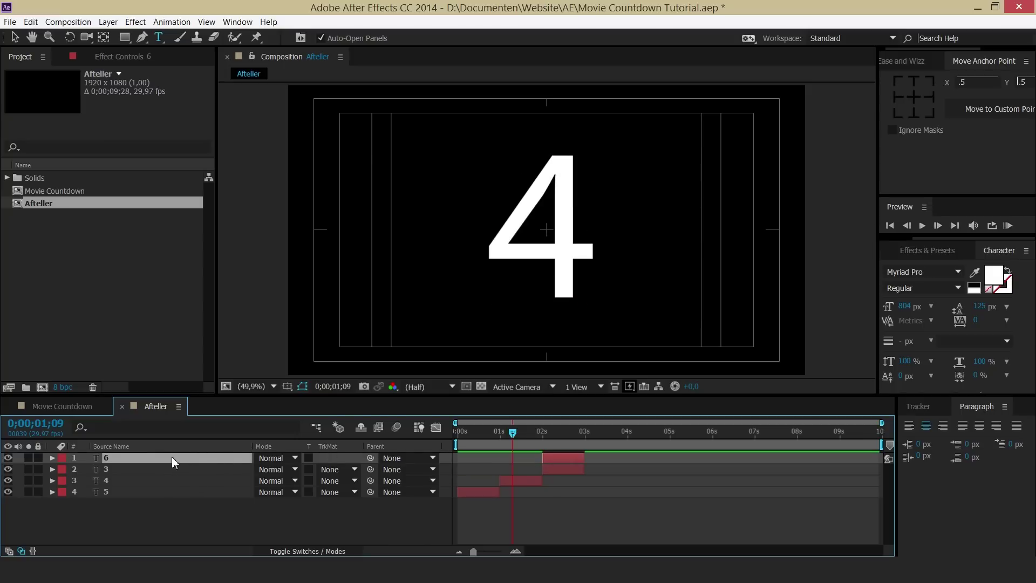
{"action": "double_click", "coordinate": [105, 459]}
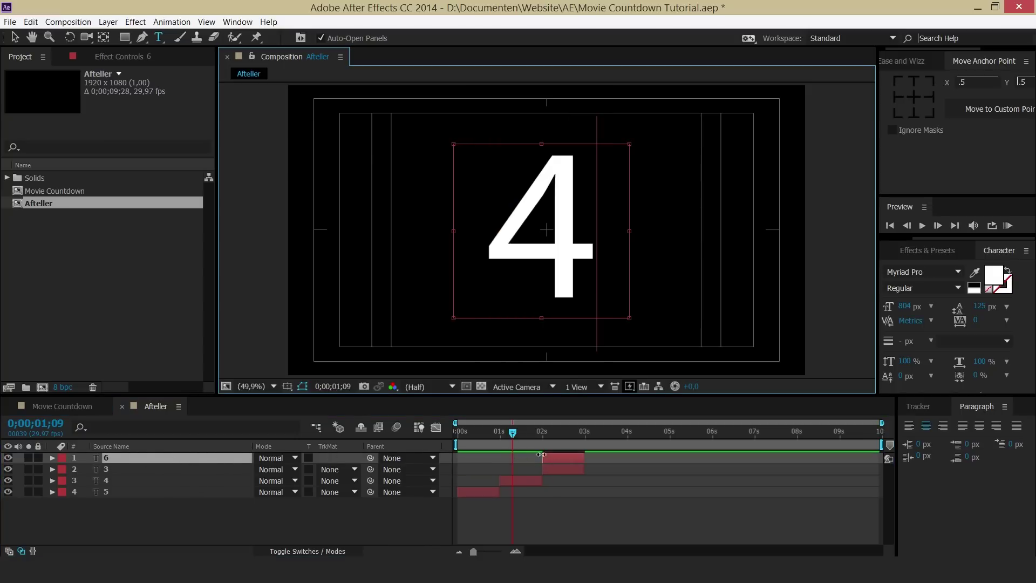
{"action": "type", "text": "2"}
{"action": "mouse_move", "coordinate": [541, 455]}
{"action": "left_mouse_down"}
{"action": "mouse_move", "coordinate": [584, 456]}
{"action": "mouse_move", "coordinate": [602, 433]}
{"action": "left_mouse_up"}
{"action": "left_click", "coordinate": [591, 431]}
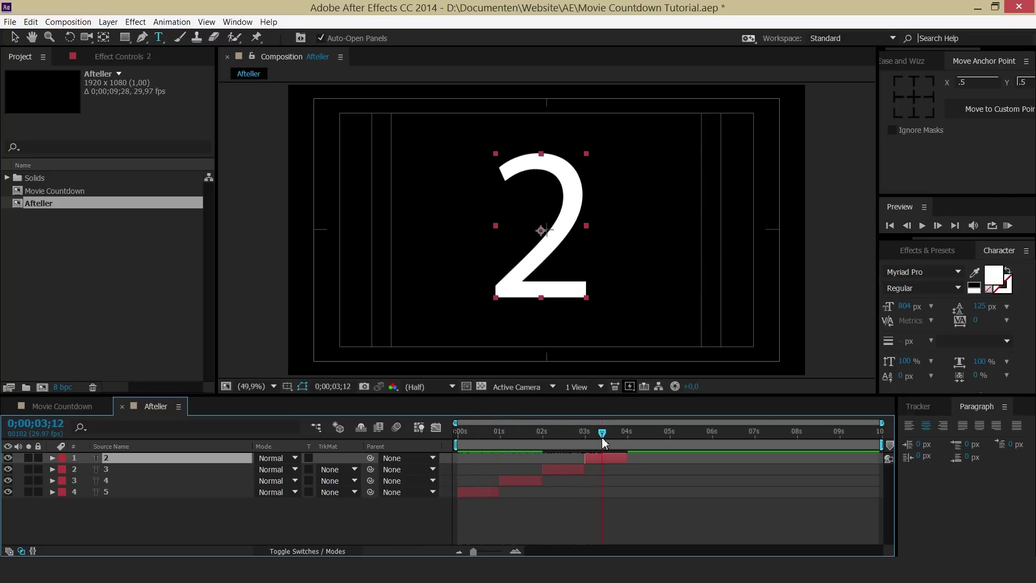
{"action": "left_click", "coordinate": [566, 516]}
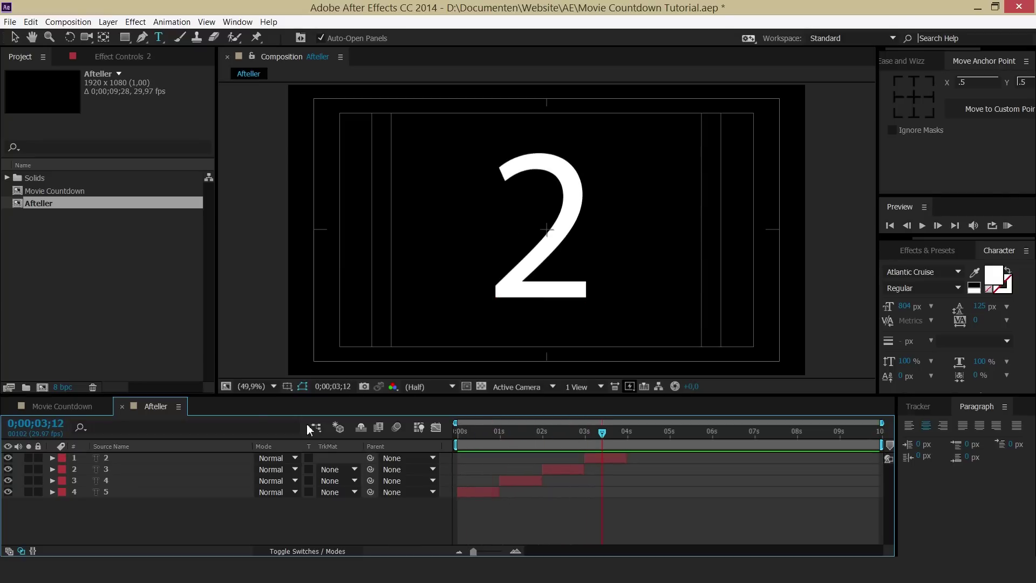
{"action": "left_click", "coordinate": [122, 406]}
Place the Afteller comp from the Project panel into the Movie Countdown timeline
{"action": "left_click_drag", "start_coordinate": [38, 202], "coordinate": [124, 471]}
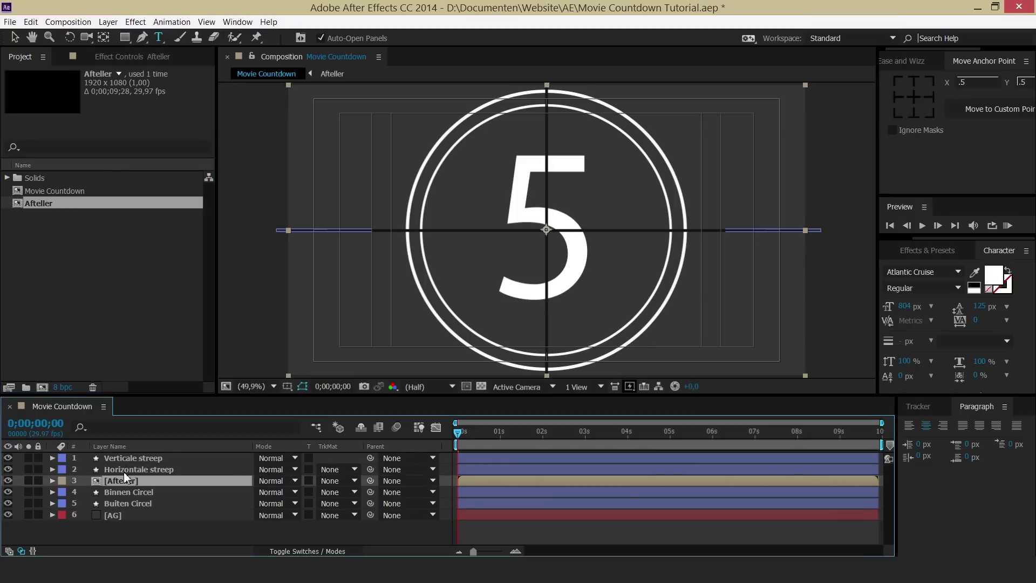
{"action": "key", "text": "v"}
{"action": "left_click", "coordinate": [244, 299]}
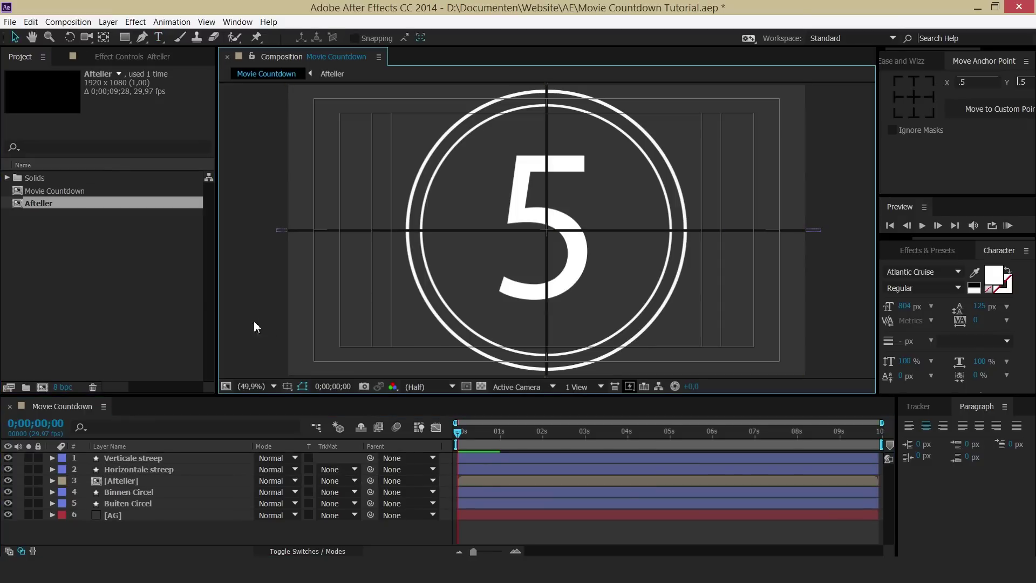
Lower Verticale streep and Horizontale streep opacity to 84%, then hide the property
{"action": "left_click", "coordinate": [157, 458]}
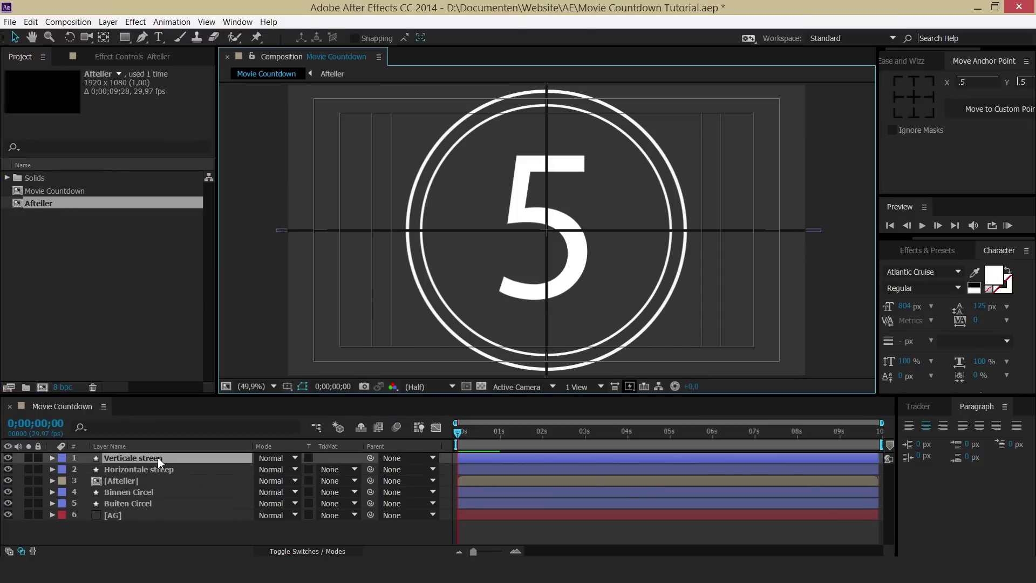
{"action": "left_click", "coordinate": [156, 470], "text": "shift"}
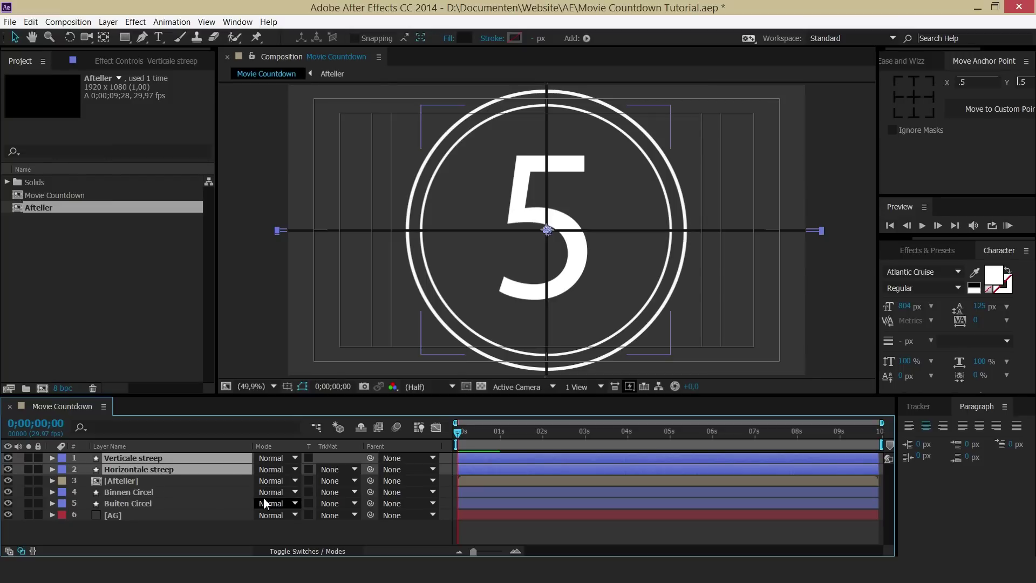
{"action": "key", "text": "t"}
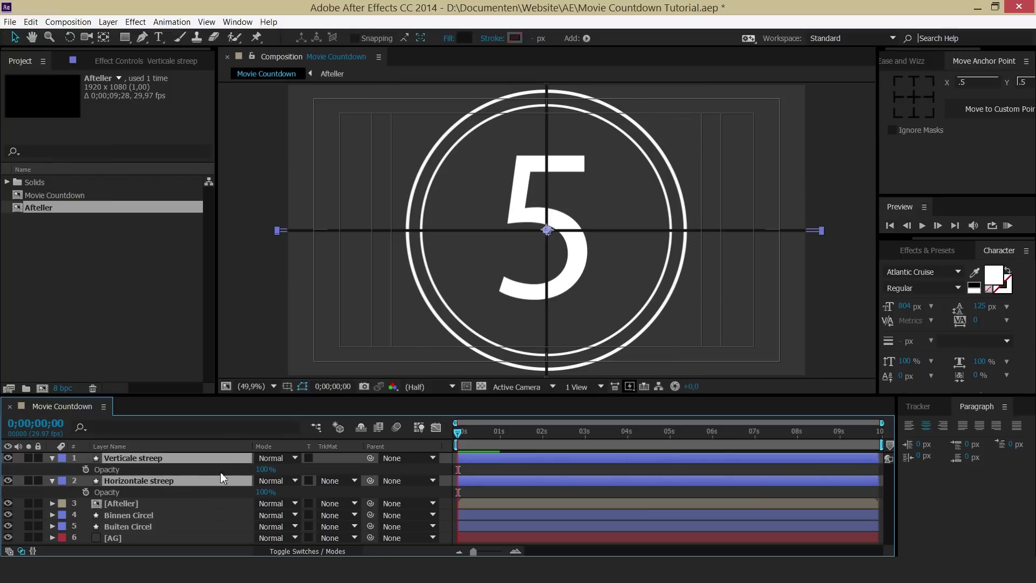
{"action": "left_click_drag", "start_coordinate": [253, 472], "coordinate": [260, 473]}
{"action": "left_click", "coordinate": [261, 319]}
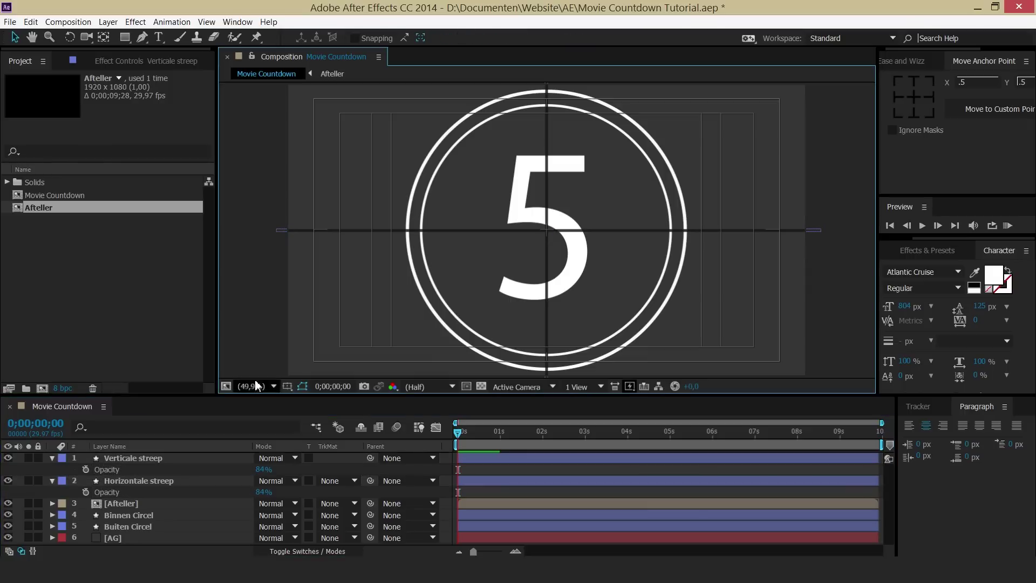
{"action": "left_click", "coordinate": [151, 458]}
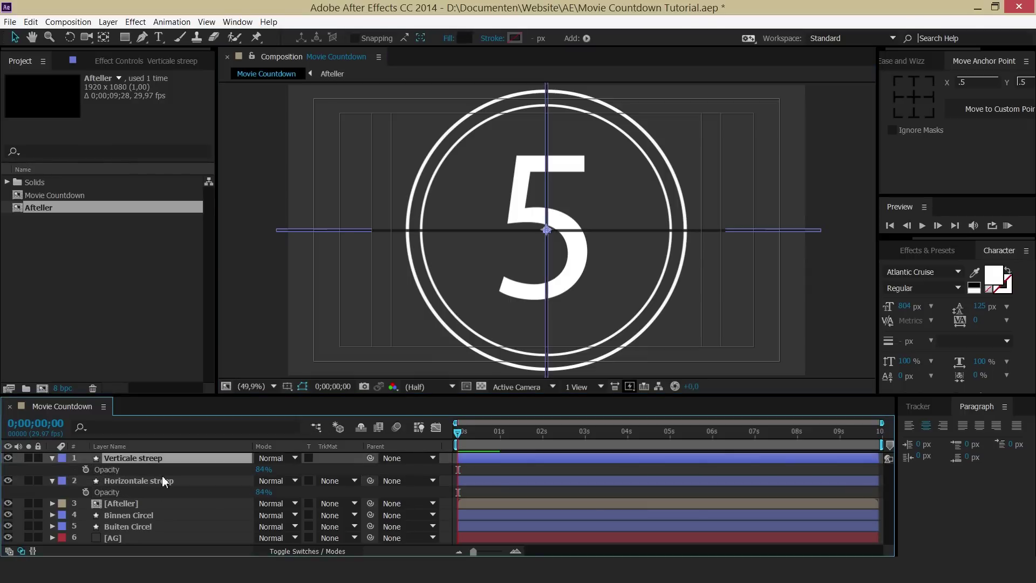
{"action": "left_click", "coordinate": [165, 481], "text": "shift"}
{"action": "left_click", "coordinate": [178, 445]}
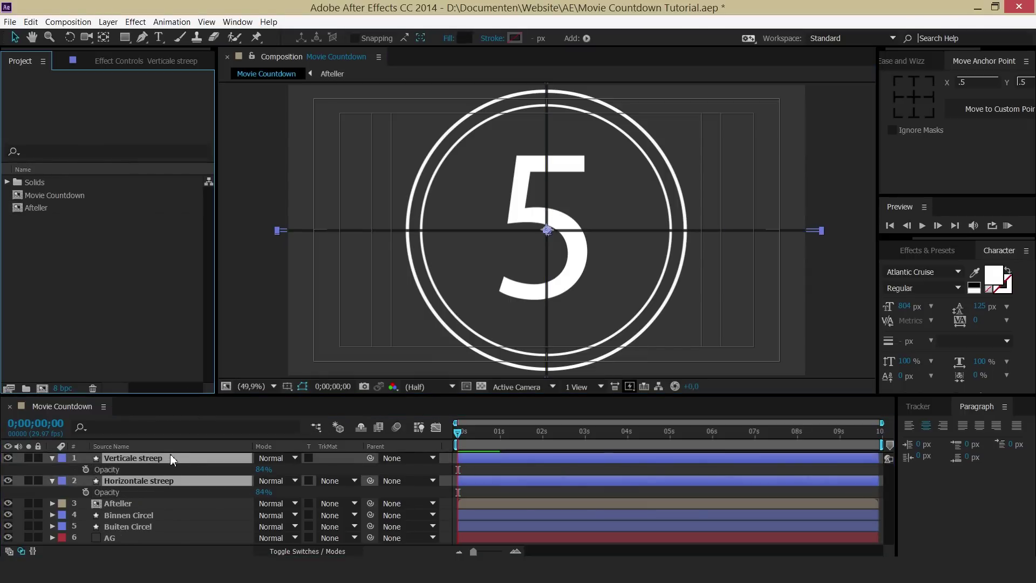
{"action": "left_click", "coordinate": [170, 470]}
{"action": "key", "text": "t"}
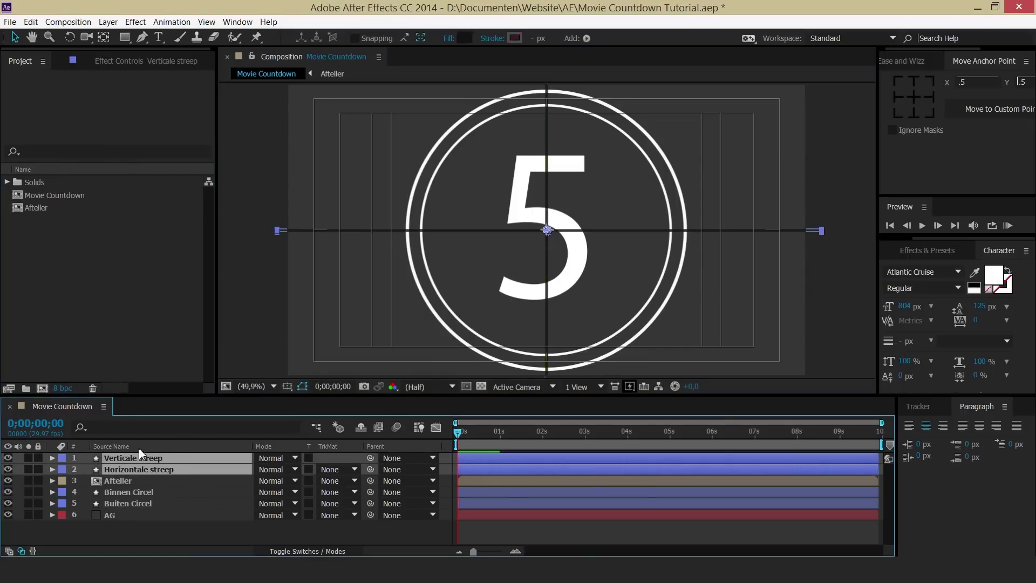
{"action": "left_click", "coordinate": [193, 534]}
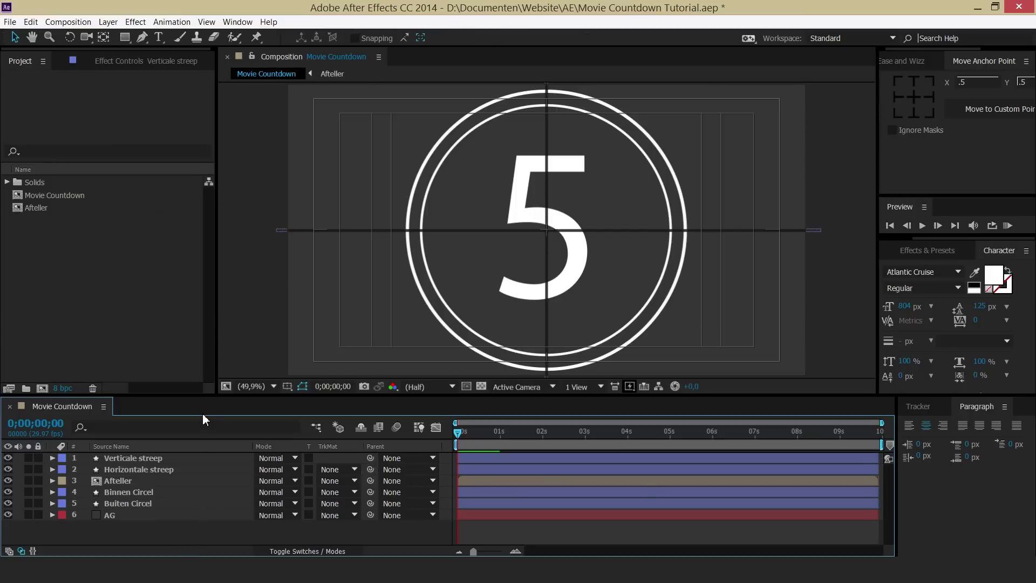
Preview the countdown up to the 2 and return to the start
{"action": "left_click", "coordinate": [214, 492]}
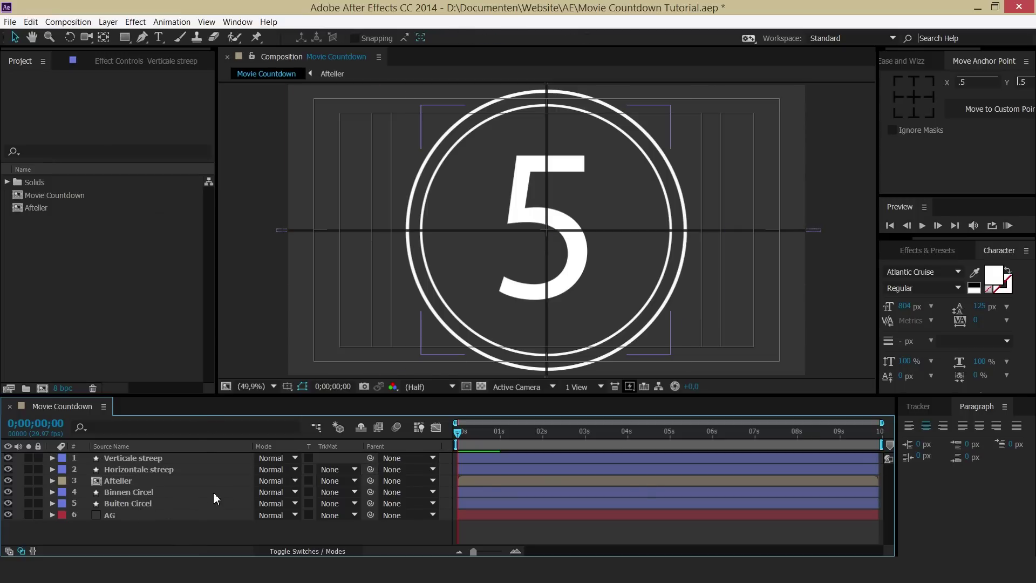
{"action": "left_click_drag", "start_coordinate": [474, 429], "coordinate": [610, 437]}
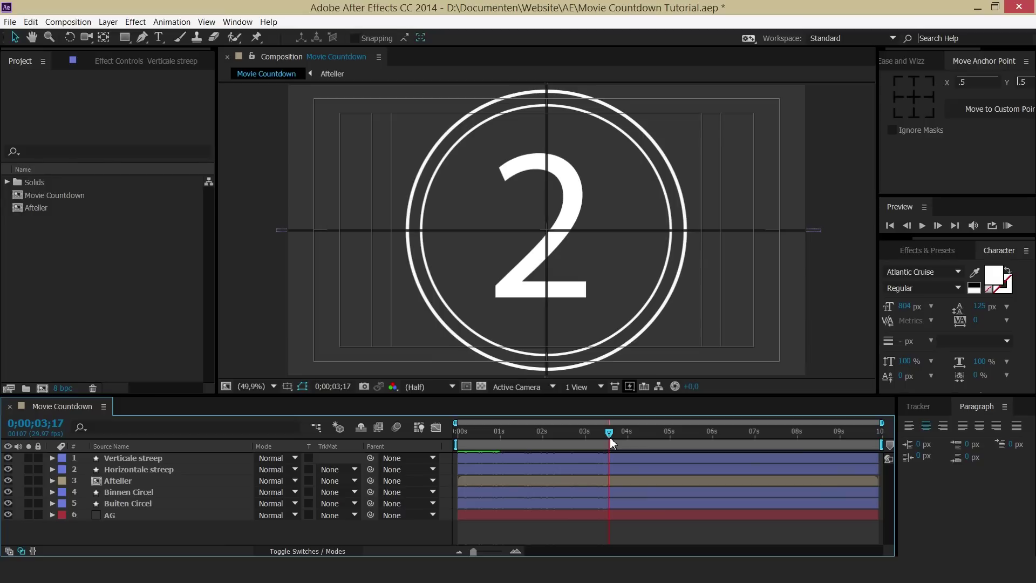
{"action": "key", "text": "Home"}
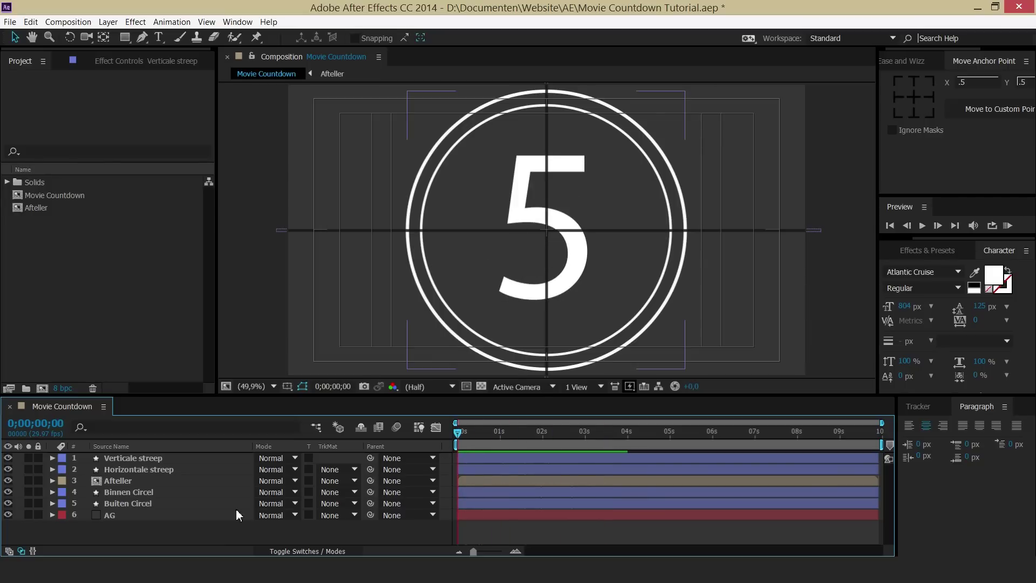
Create a new solid named Wipe and move it just above the AG layer
{"action": "right_click", "coordinate": [168, 537]}
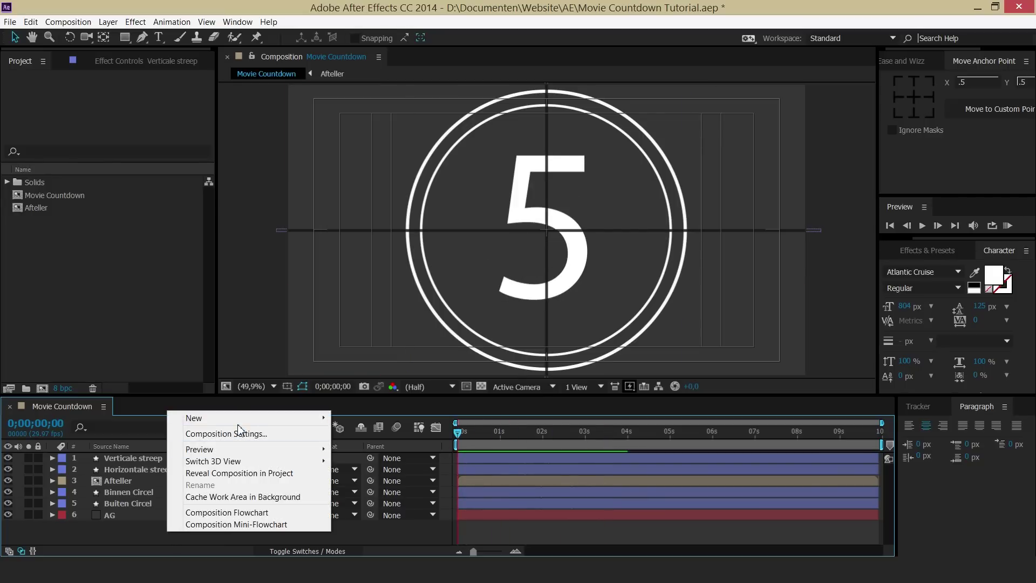
{"action": "mouse_move", "coordinate": [244, 425]}
{"action": "left_click", "coordinate": [448, 450]}
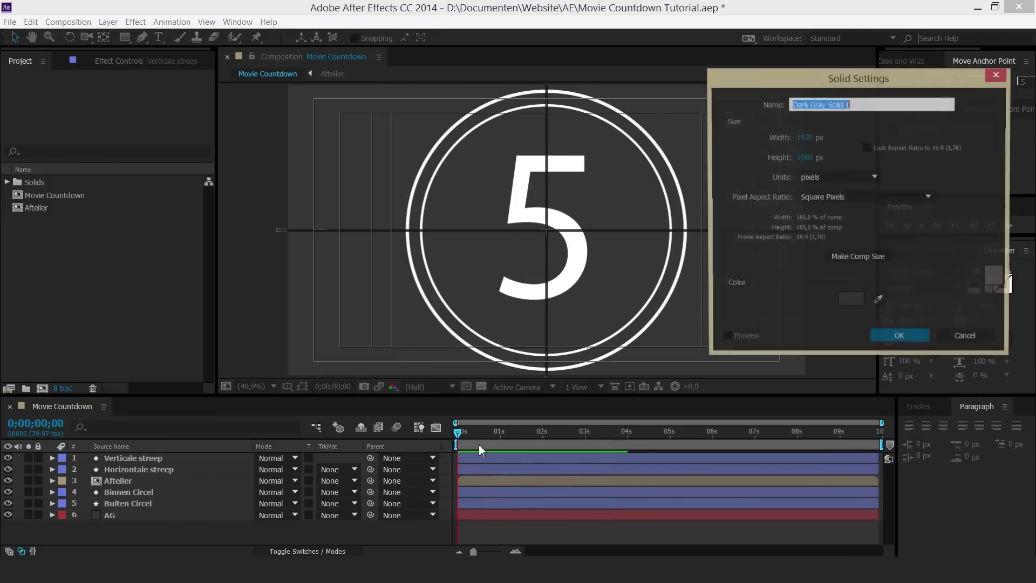
{"action": "type", "text": "Wipe"}
{"action": "key", "text": "Return"}
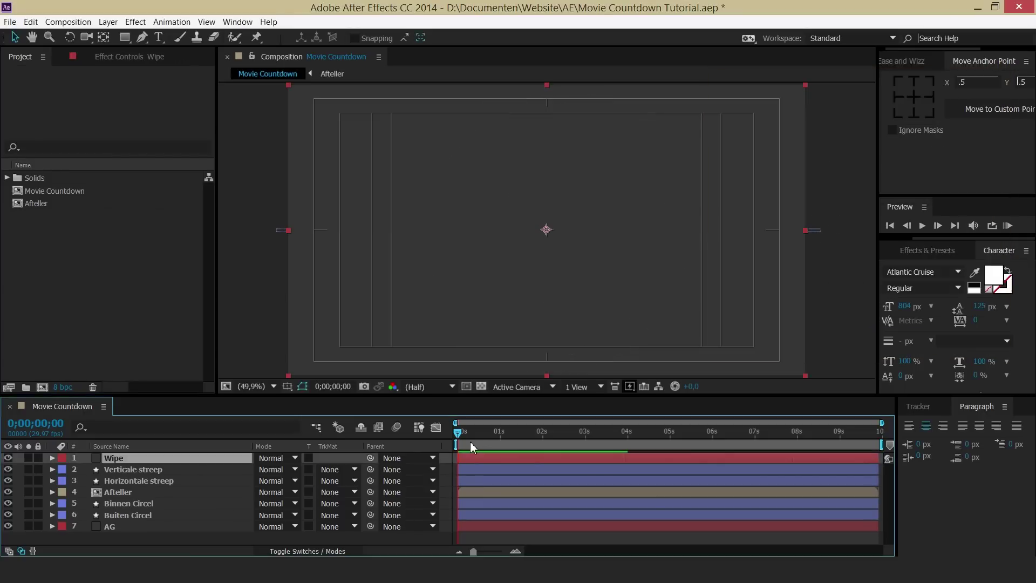
{"action": "mouse_move", "coordinate": [206, 455]}
{"action": "left_mouse_down"}
{"action": "mouse_move", "coordinate": [197, 512]}
{"action": "mouse_move", "coordinate": [173, 518]}
{"action": "left_mouse_up"}
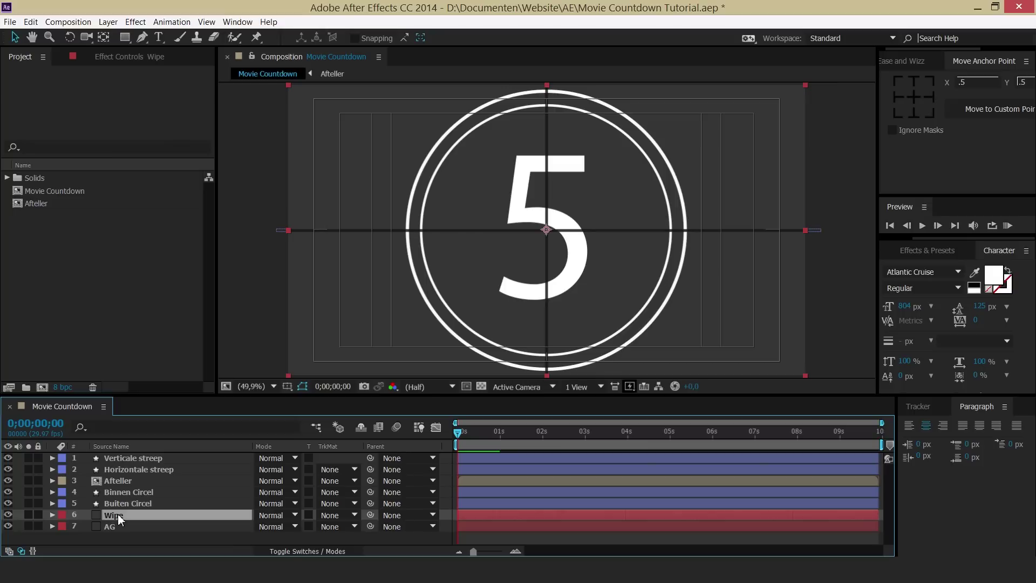
Change the Wipe solid's colour to light grey B9B9B9 in Solid Settings
{"action": "key", "text": "ctrl+shift+y"}
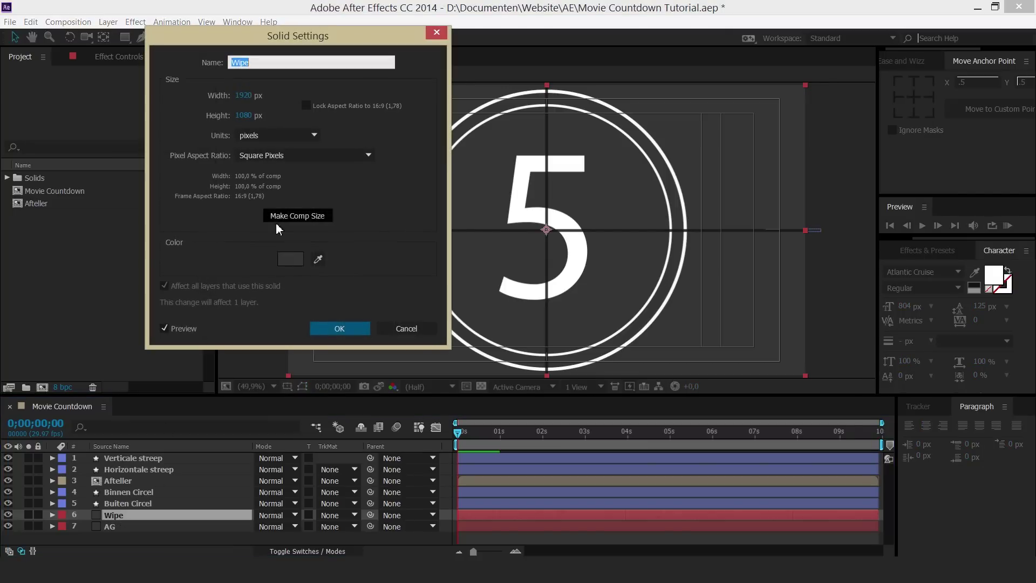
{"action": "left_click", "coordinate": [287, 261]}
{"action": "left_click_drag", "start_coordinate": [256, 330], "coordinate": [117, 304]}
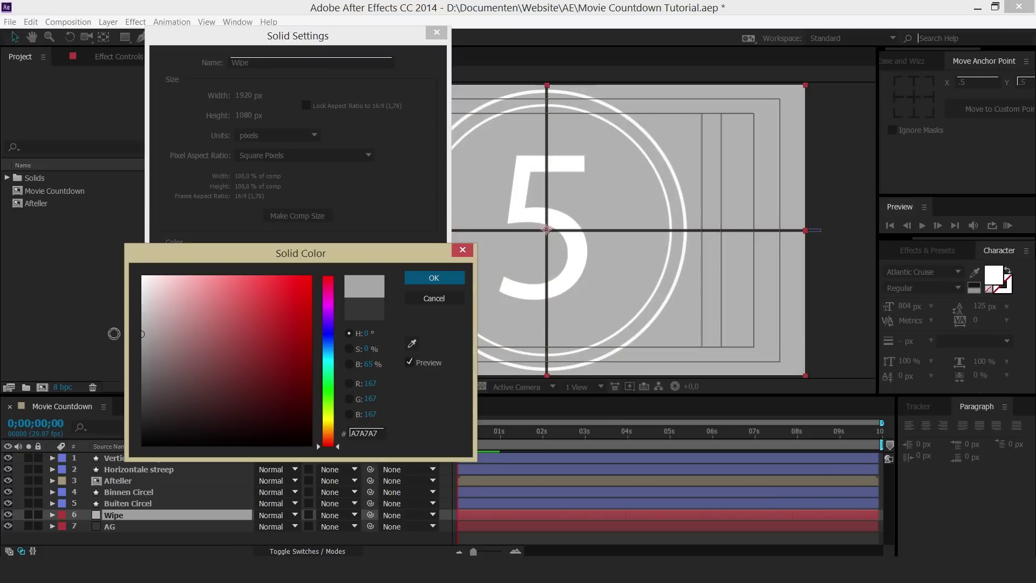
{"action": "left_click_drag", "start_coordinate": [117, 304], "coordinate": [116, 321]}
{"action": "left_click", "coordinate": [434, 277]}
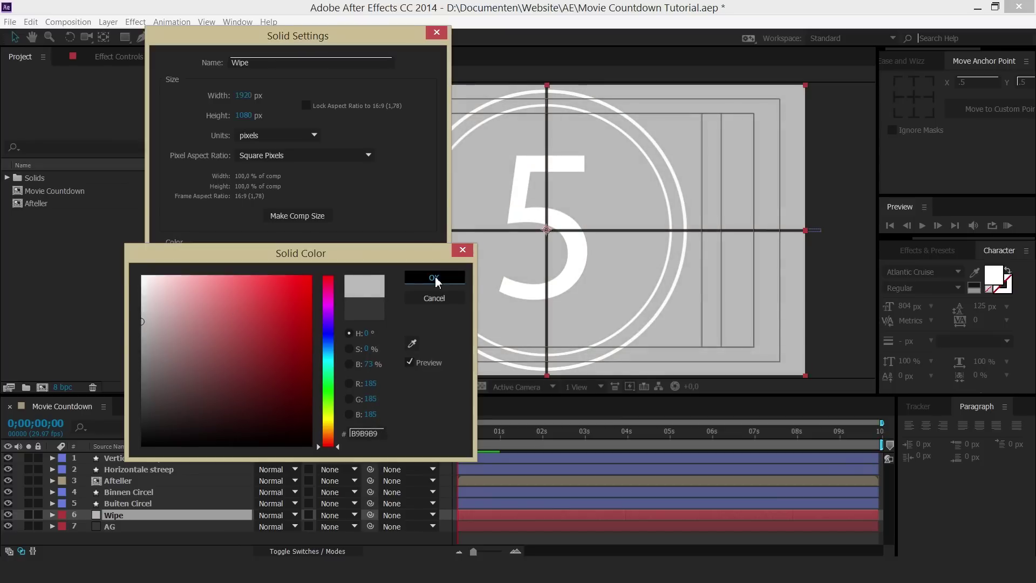
{"action": "left_click", "coordinate": [339, 328]}
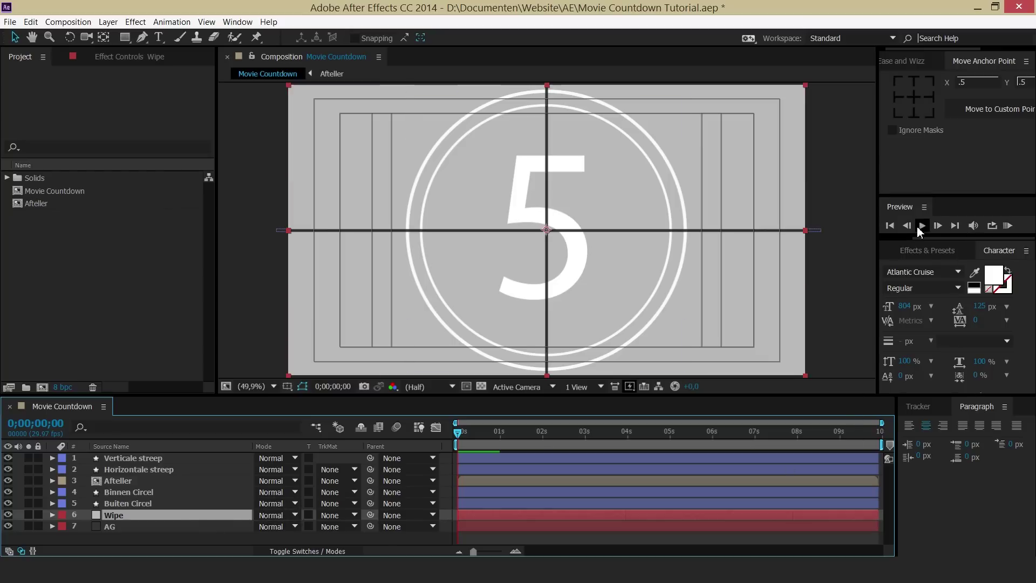
Search effects for 'radial' and apply Radial Wipe to the Wipe layer
{"action": "left_click", "coordinate": [924, 254]}
{"action": "left_click", "coordinate": [927, 266]}
{"action": "left_click_drag", "start_coordinate": [927, 267], "coordinate": [872, 267]}
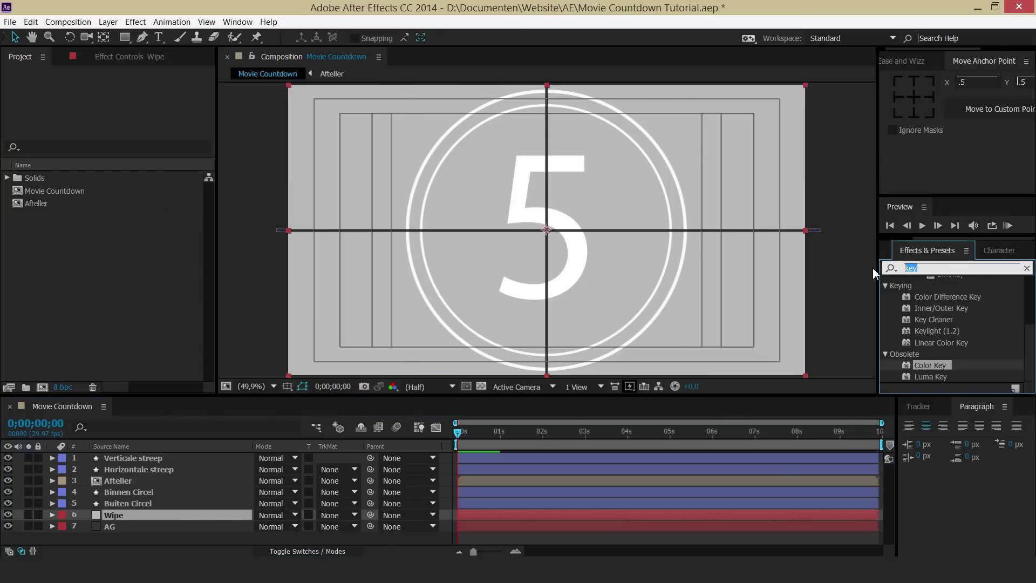
{"action": "type", "text": "radial"}
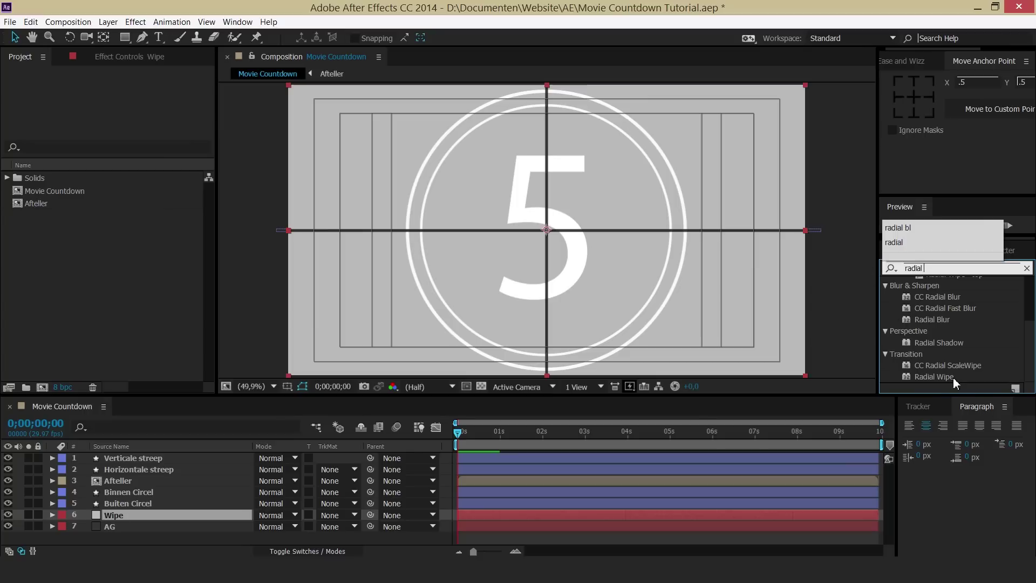
{"action": "left_click_drag", "start_coordinate": [937, 373], "coordinate": [163, 517]}
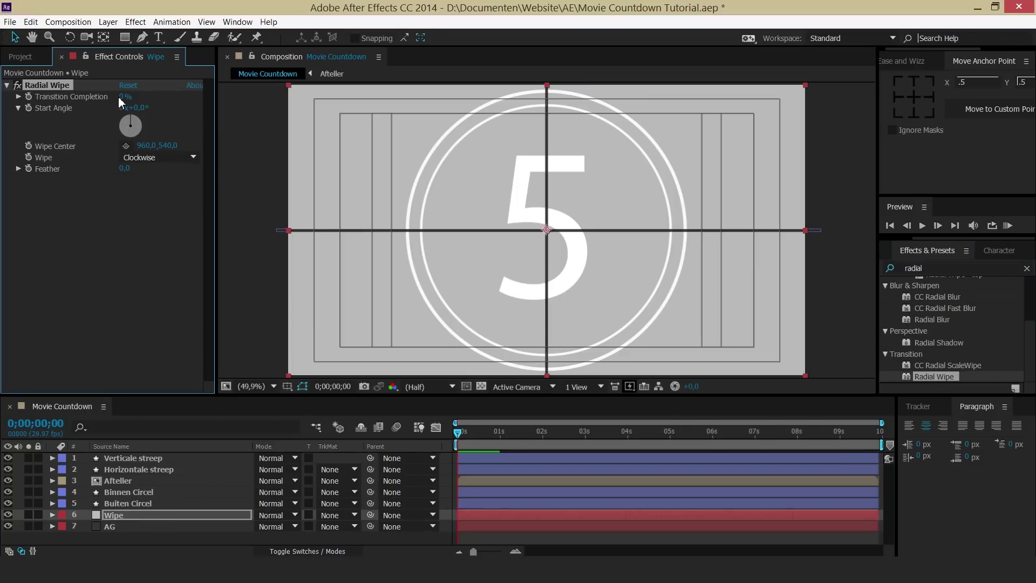
Test the wipe by raising Transition Completion, then return it to 0%
{"action": "mouse_move", "coordinate": [123, 97]}
{"action": "left_mouse_down"}
{"action": "mouse_move", "coordinate": [205, 103]}
{"action": "mouse_move", "coordinate": [134, 127]}
{"action": "mouse_move", "coordinate": [195, 139]}
{"action": "left_mouse_up"}
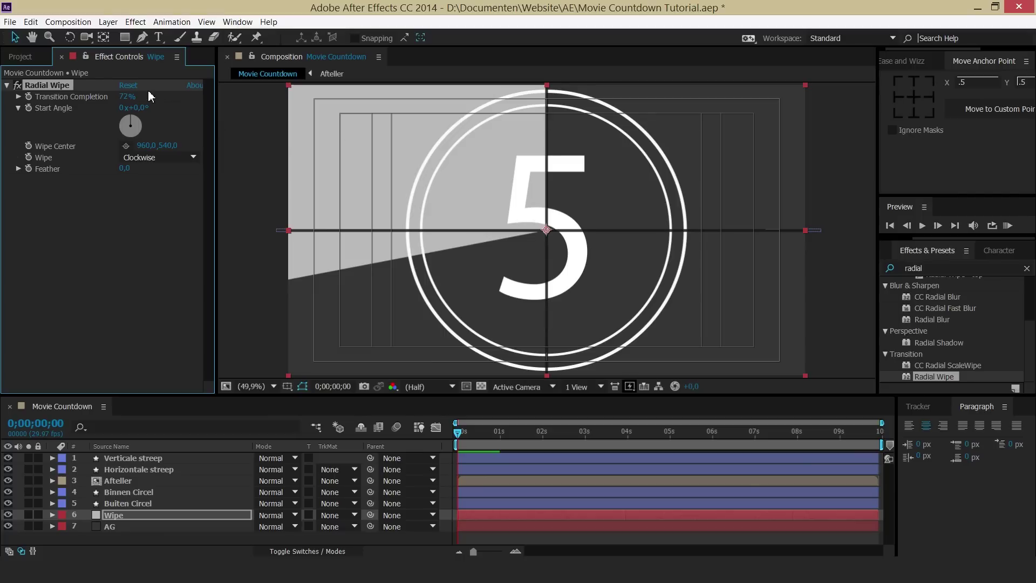
{"action": "left_click_drag", "start_coordinate": [128, 97], "coordinate": [127, 120]}
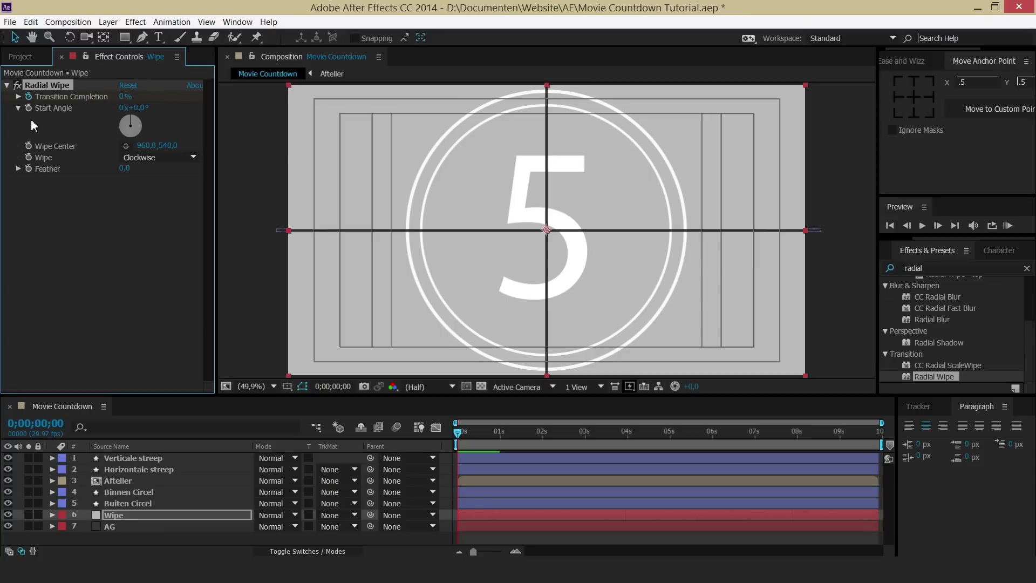
{"action": "left_click", "coordinate": [119, 518]}
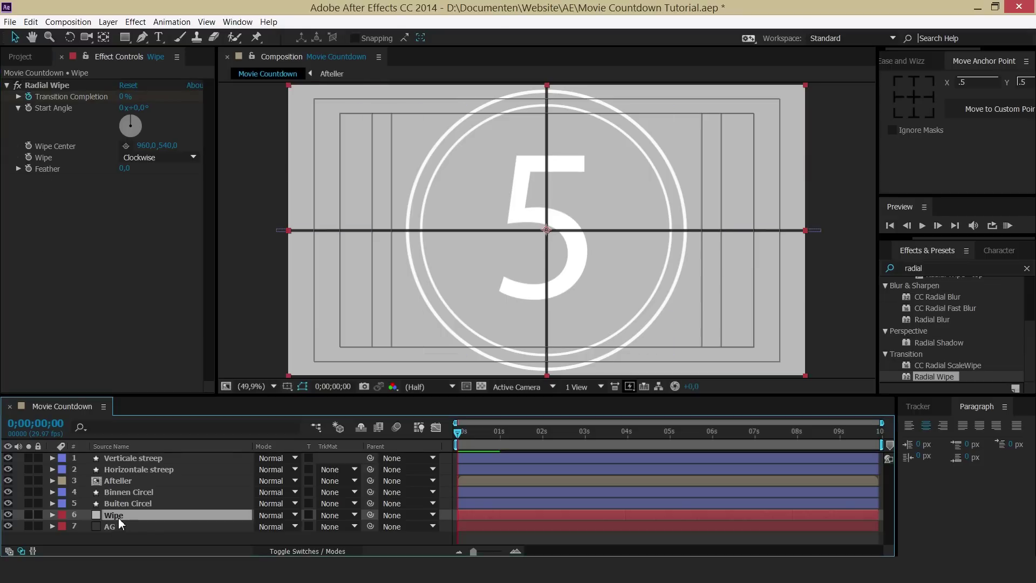
Reveal Transition Completion and locate the last frame of 5 at 0;00;00;29
{"action": "key", "text": "u"}
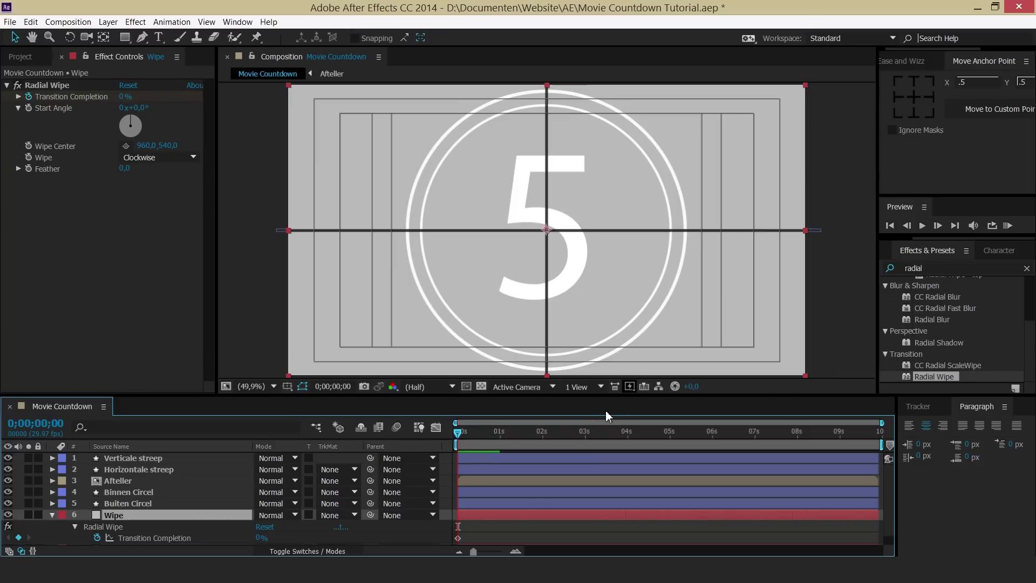
{"action": "left_click", "coordinate": [500, 432]}
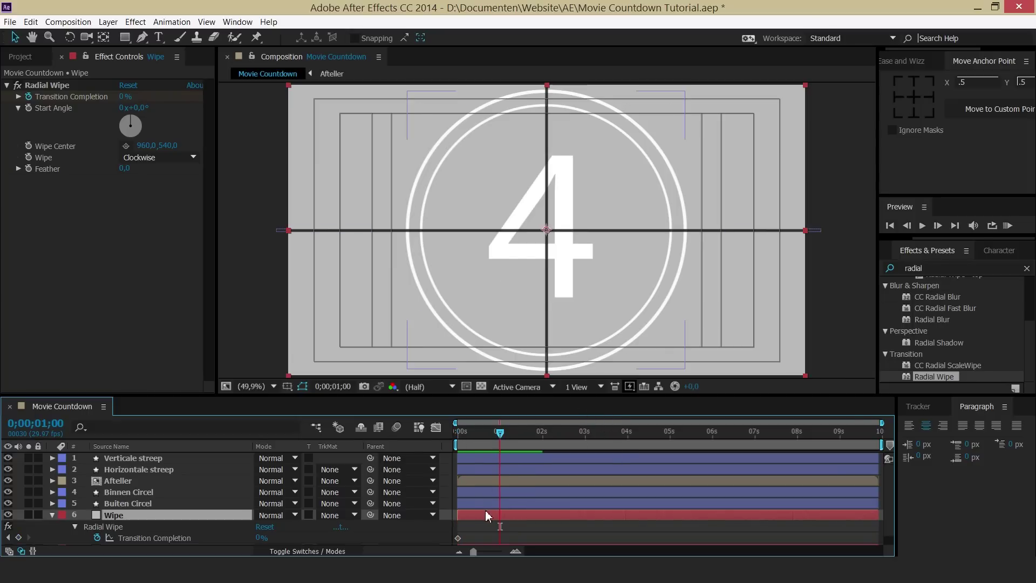
{"action": "left_click", "coordinate": [489, 433]}
{"action": "left_click_drag", "start_coordinate": [498, 443], "coordinate": [532, 448]}
{"action": "key", "text": "equal"}
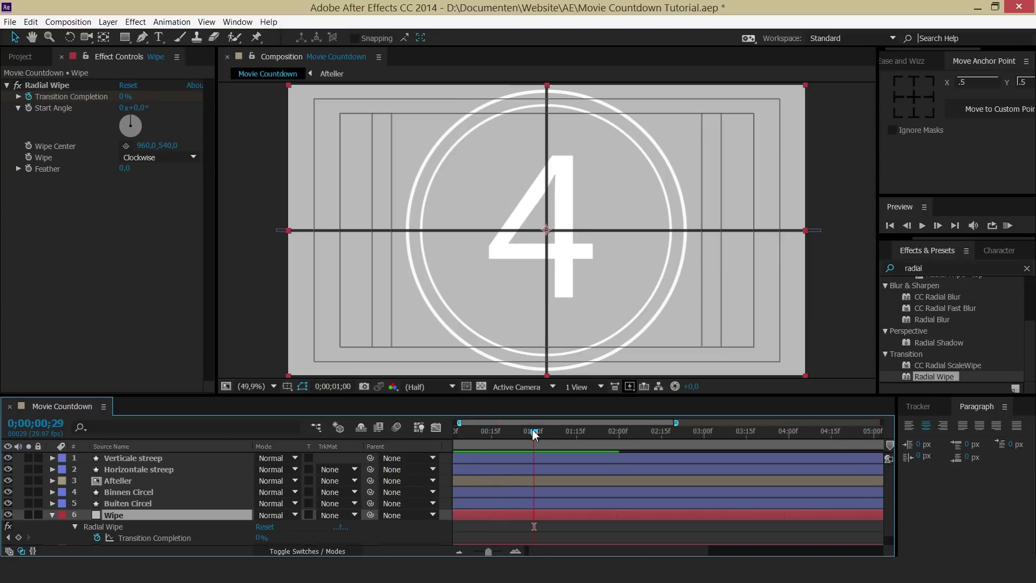
{"action": "left_click", "coordinate": [527, 432]}
{"action": "left_click_drag", "start_coordinate": [532, 439], "coordinate": [532, 442]}
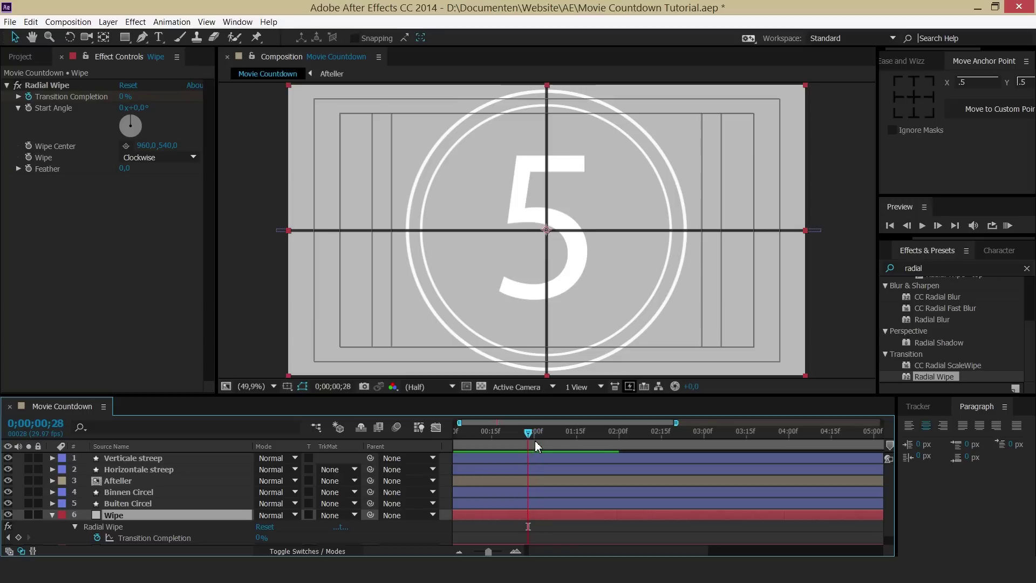
{"action": "left_click", "coordinate": [535, 441]}
{"action": "key", "text": "Page_Up"}
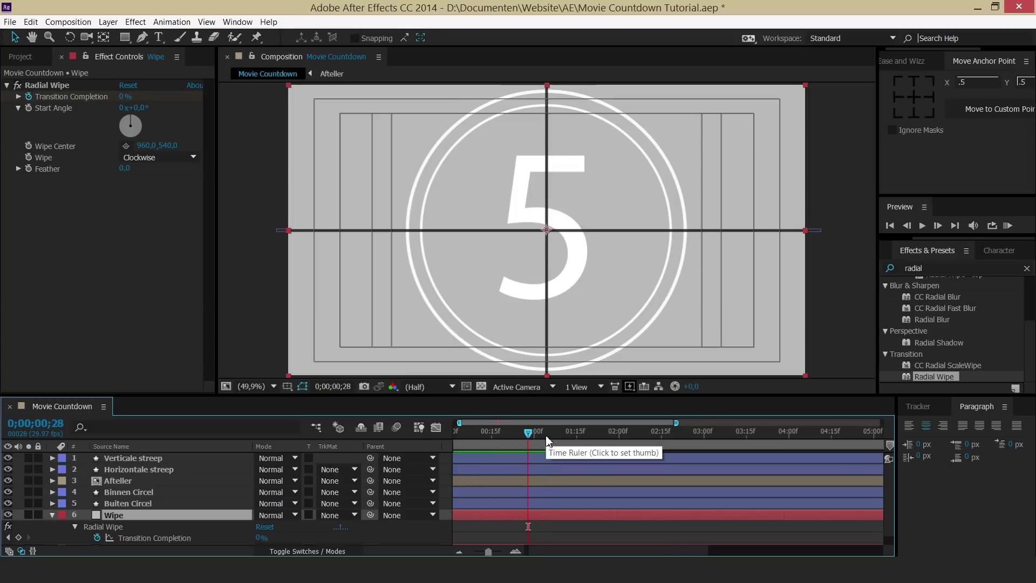
{"action": "key", "text": "Page_Down"}
{"action": "key", "text": "Page_Up"}
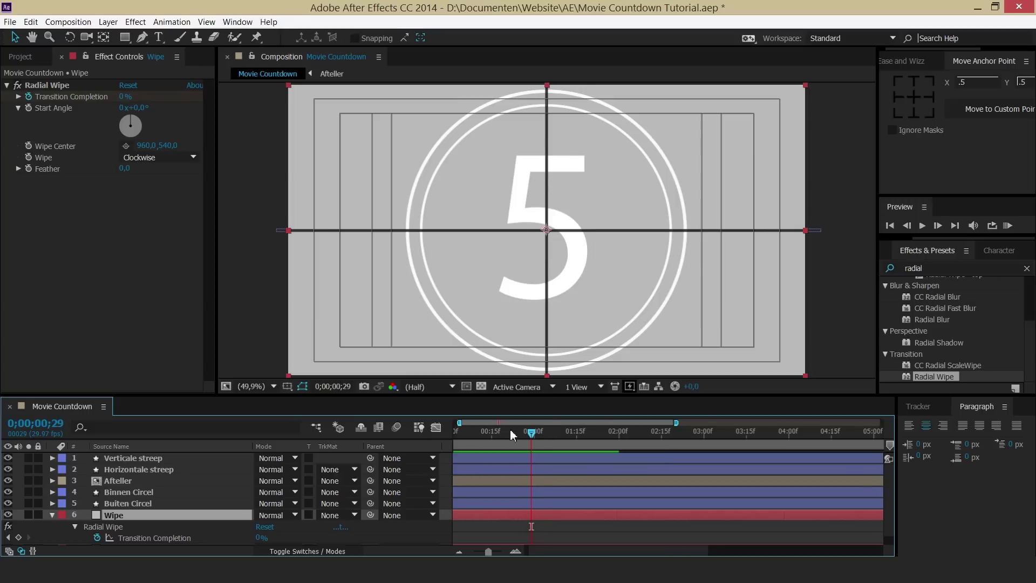
Keyframe Transition Completion at 100% on 0;00;00;29 and 0% on 0;00;01;00, then preview
{"action": "left_click_drag", "start_coordinate": [261, 537], "coordinate": [591, 449]}
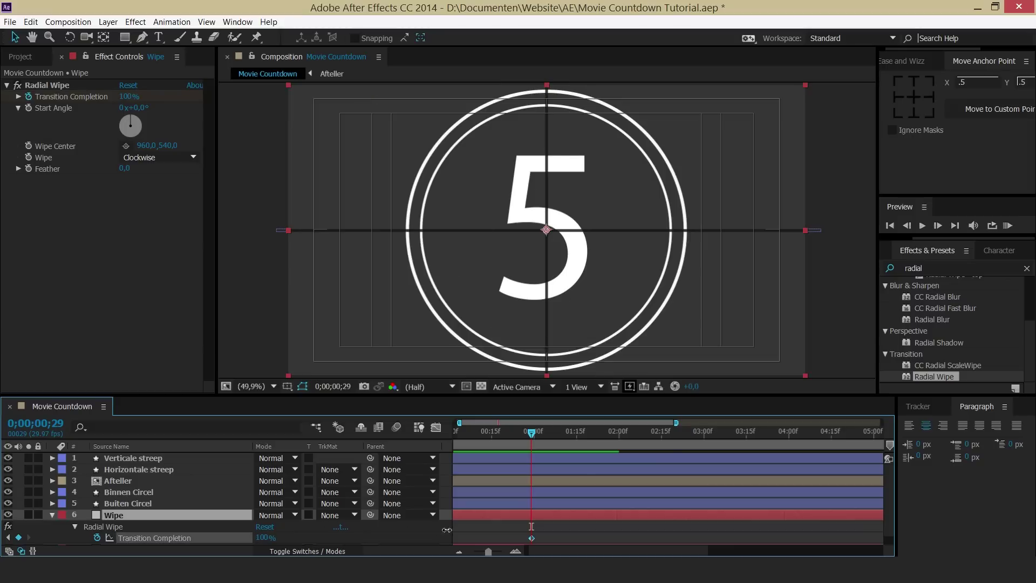
{"action": "key", "text": "Page_Down"}
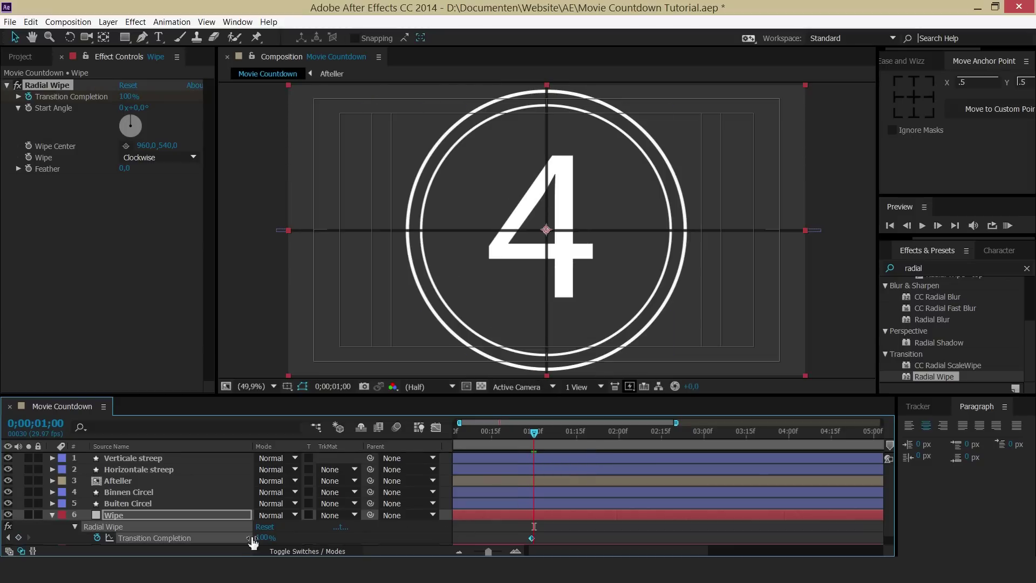
{"action": "left_click", "coordinate": [265, 538]}
{"action": "type", "text": "0"}
{"action": "key", "text": "Return"}
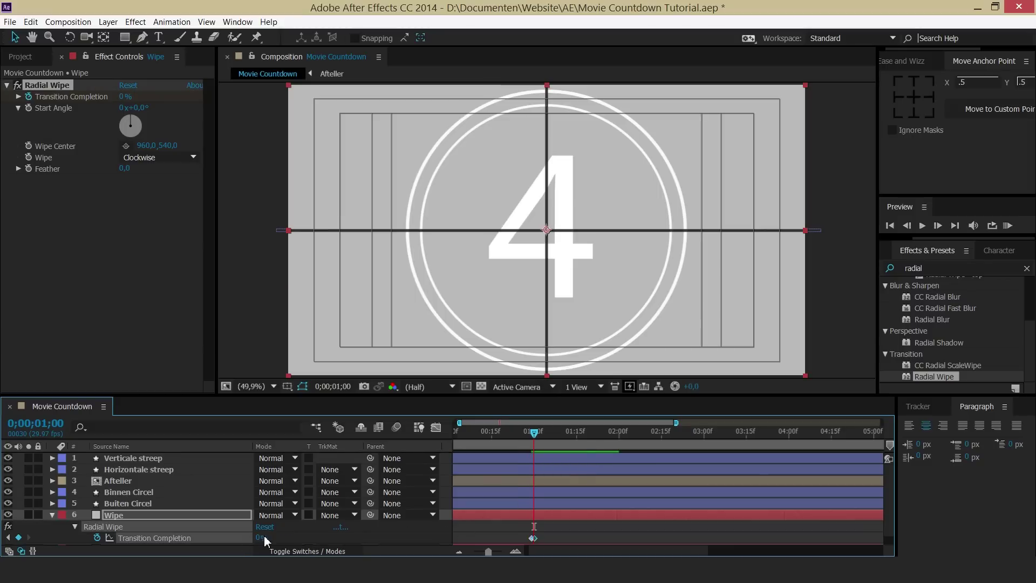
{"action": "key", "text": "space"}
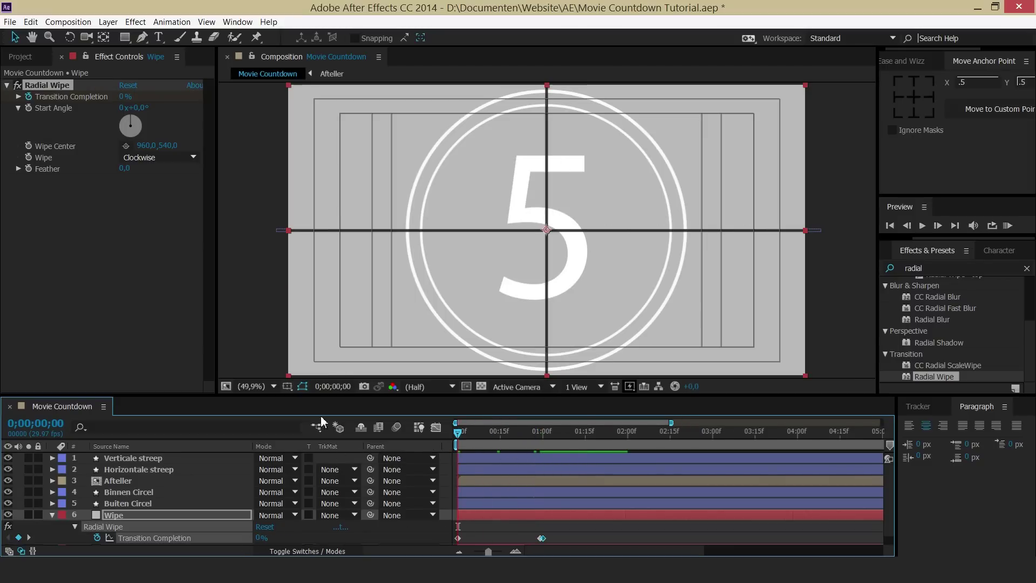
{"action": "key", "text": "space"}
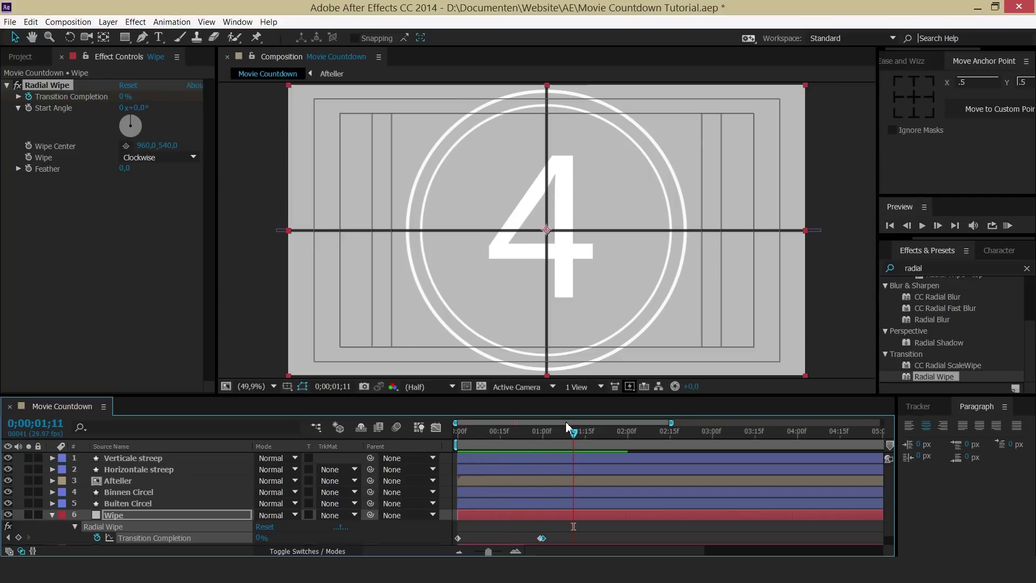
{"action": "key", "text": "semicolon"}
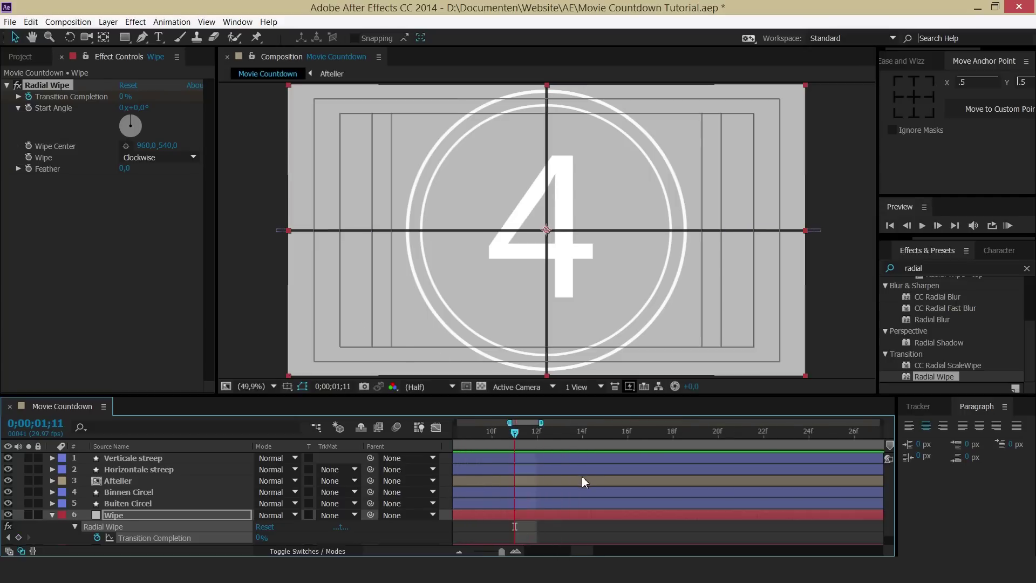
{"action": "scroll", "coordinate": [581, 476], "scroll_direction": "up", "scroll_amount": 2}
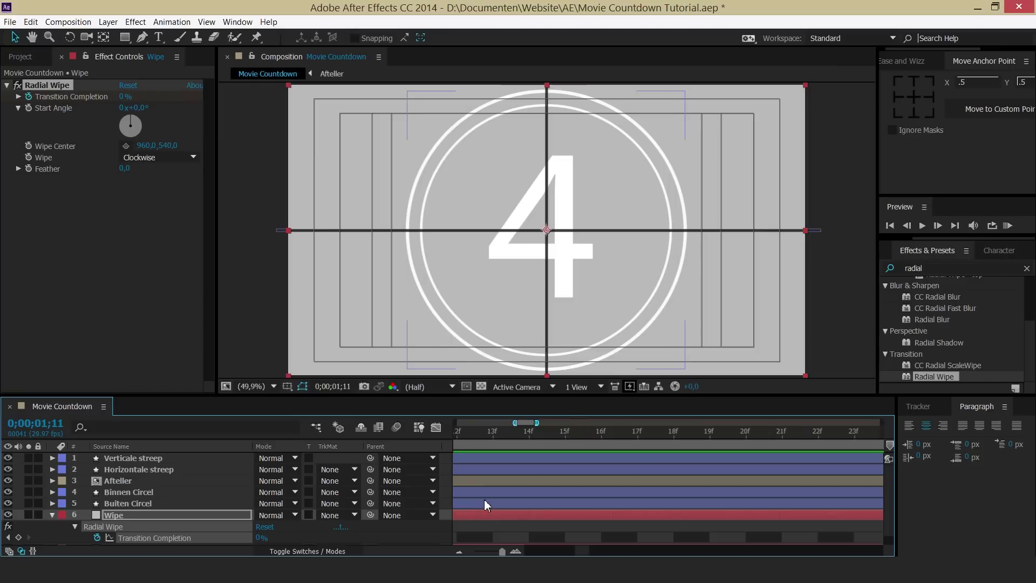
{"action": "key", "text": "semicolon"}
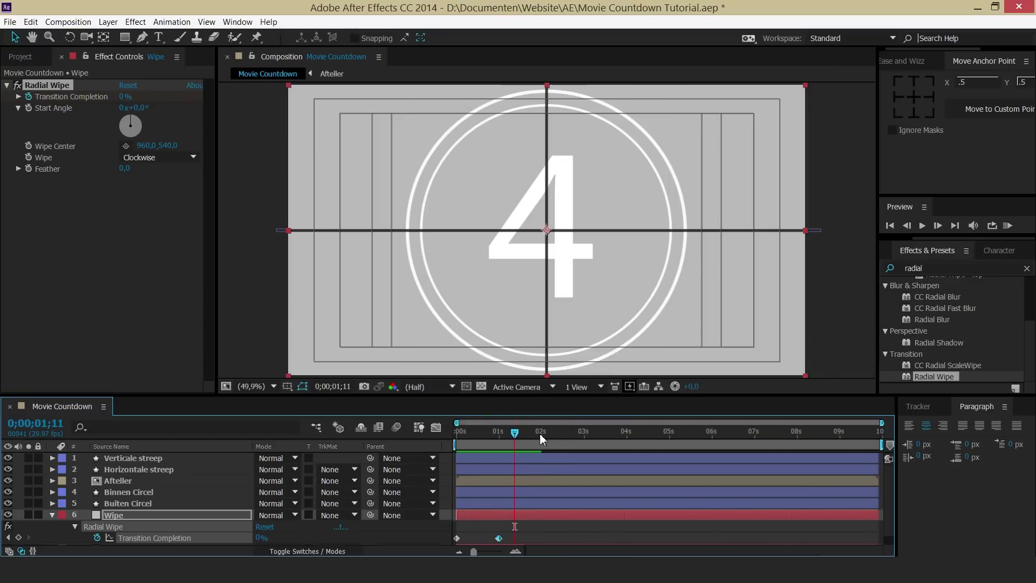
Keyframe a completed wipe at 0;00;01;29 and 0% at 0;00;02;00
{"action": "left_click", "coordinate": [539, 432]}
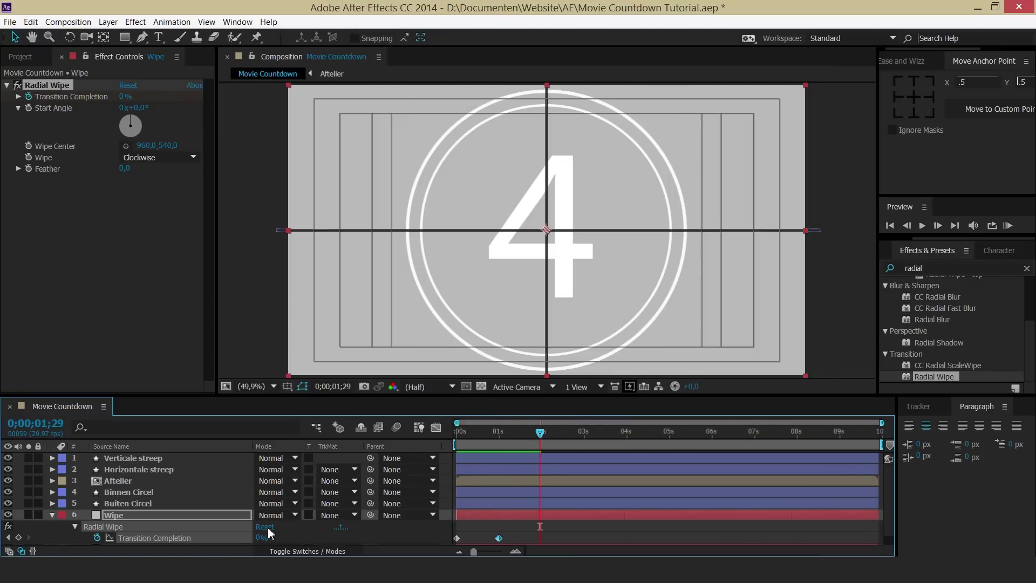
{"action": "left_click_drag", "start_coordinate": [259, 539], "coordinate": [562, 476]}
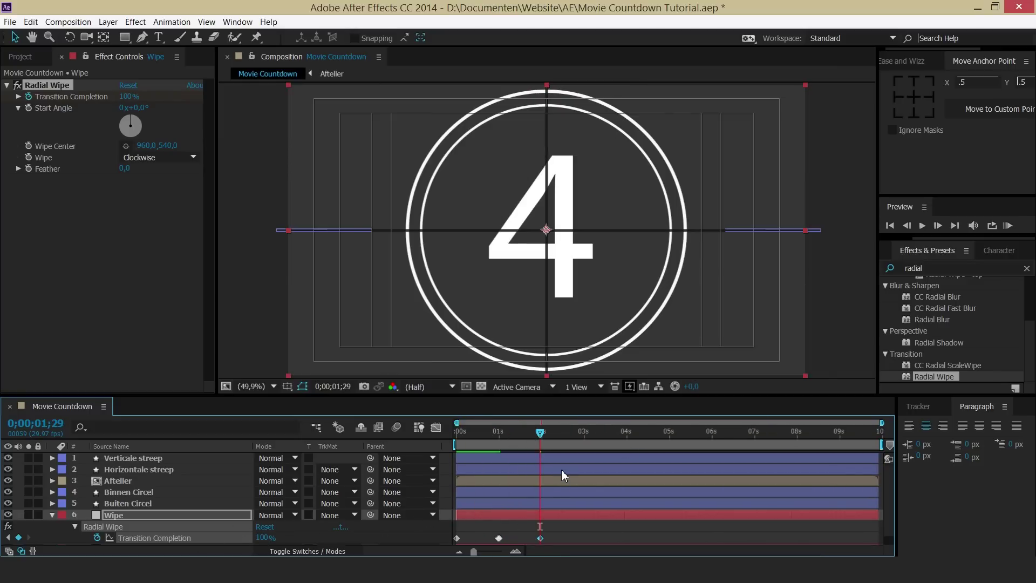
{"action": "key", "text": "Page_Down"}
{"action": "left_click", "coordinate": [264, 538]}
{"action": "type", "text": "00"}
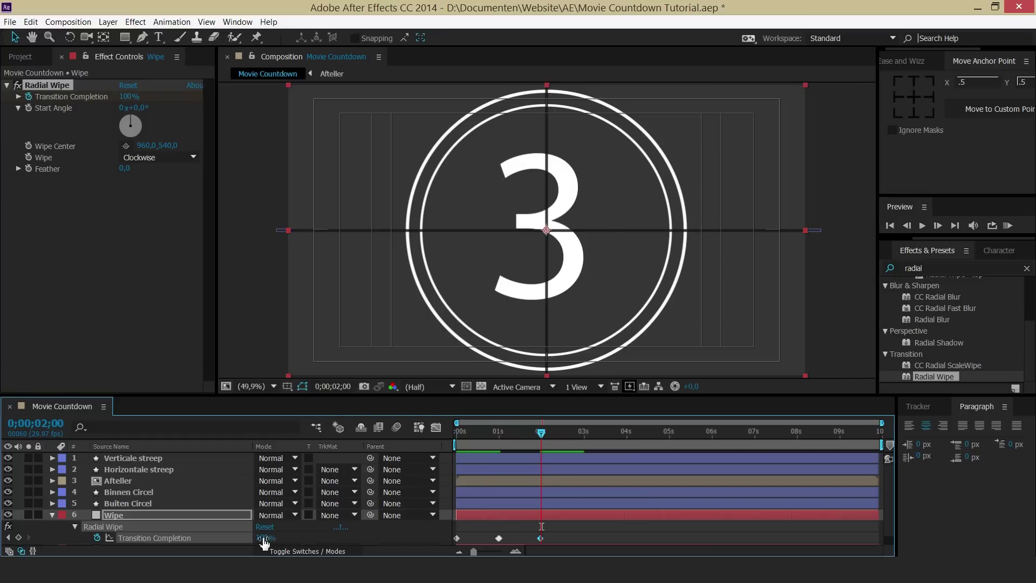
{"action": "key", "text": "Return"}
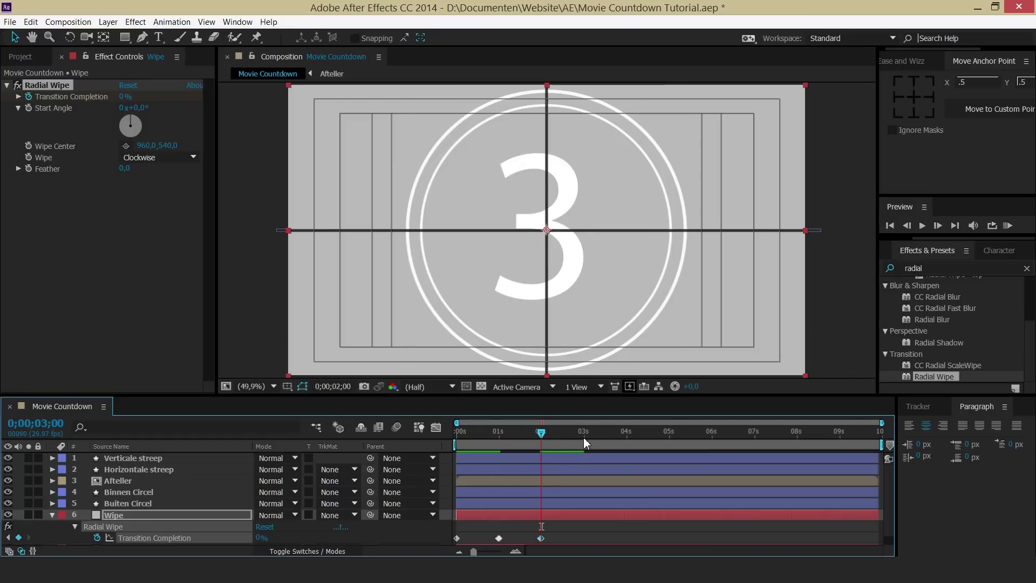
Keyframe completed wipes at 0;00;02;29 and 0;00;03;29, then stop the preview
{"action": "left_click", "coordinate": [583, 437]}
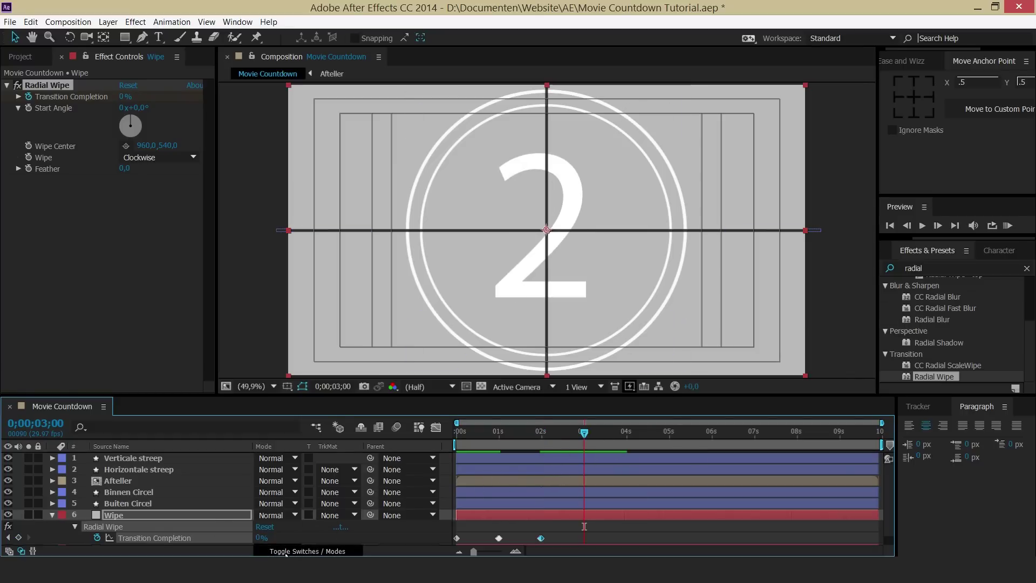
{"action": "key", "text": "Page_Up"}
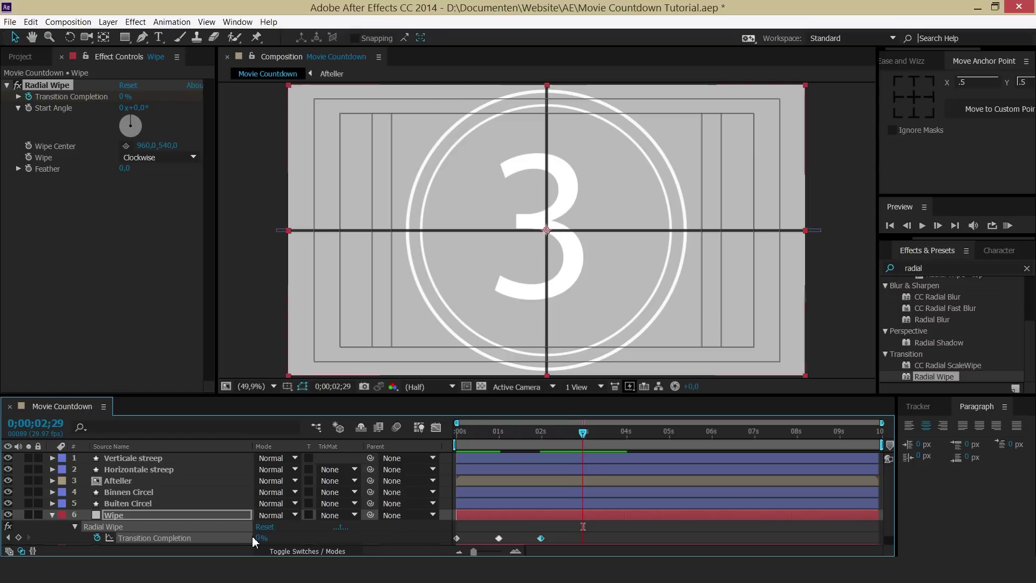
{"action": "mouse_move", "coordinate": [259, 538]}
{"action": "left_mouse_down"}
{"action": "mouse_move", "coordinate": [302, 539]}
{"action": "mouse_move", "coordinate": [141, 526]}
{"action": "left_mouse_up"}
{"action": "key", "text": "Page_Down"}
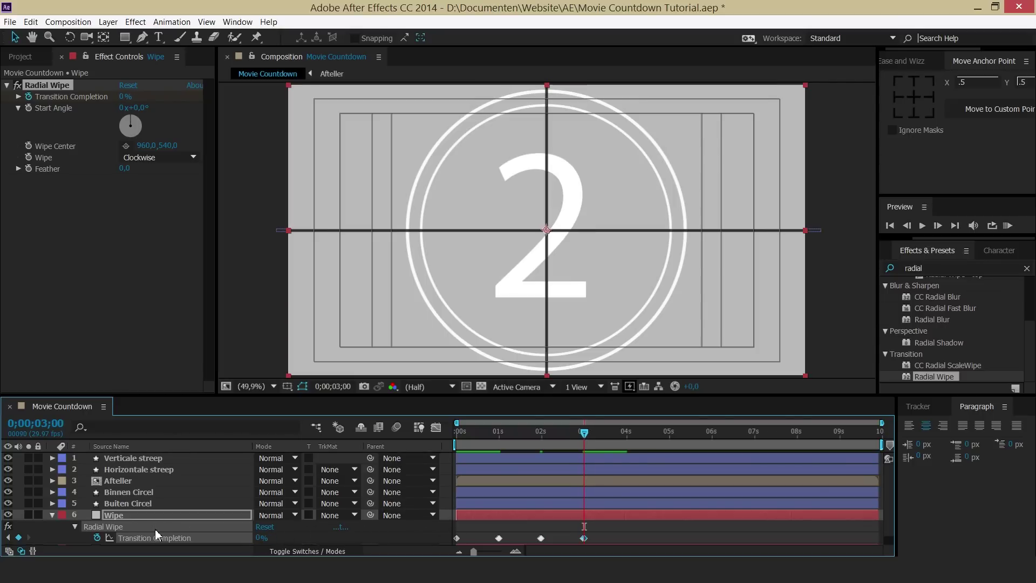
{"action": "left_click", "coordinate": [603, 439]}
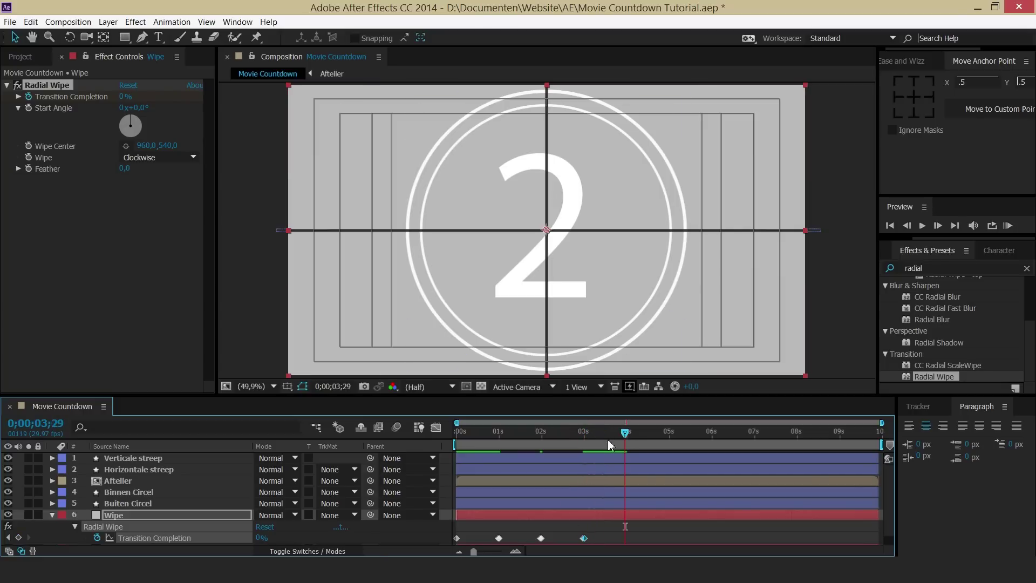
{"action": "left_click", "coordinate": [272, 539]}
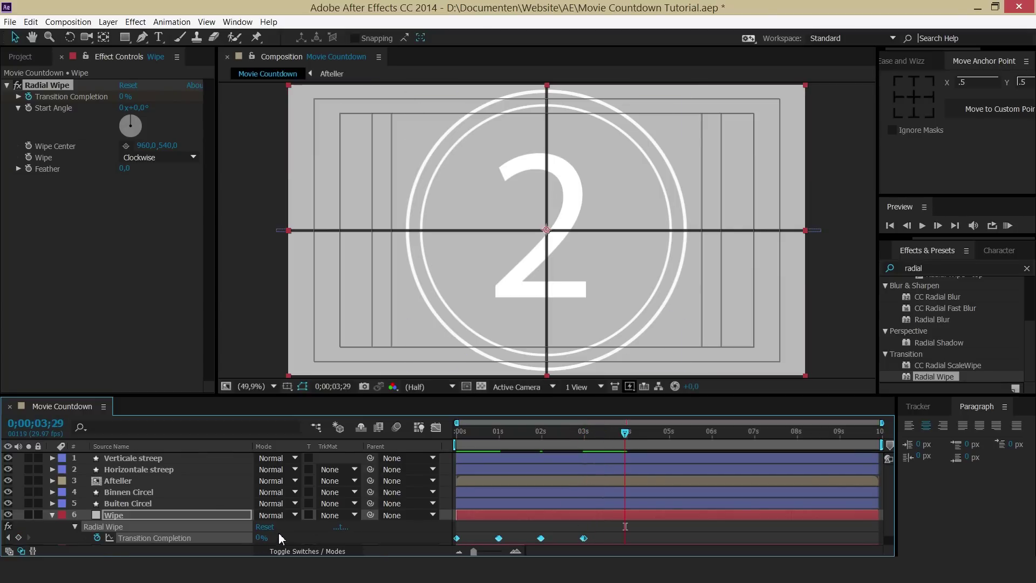
{"action": "left_click_drag", "start_coordinate": [263, 542], "coordinate": [317, 543]}
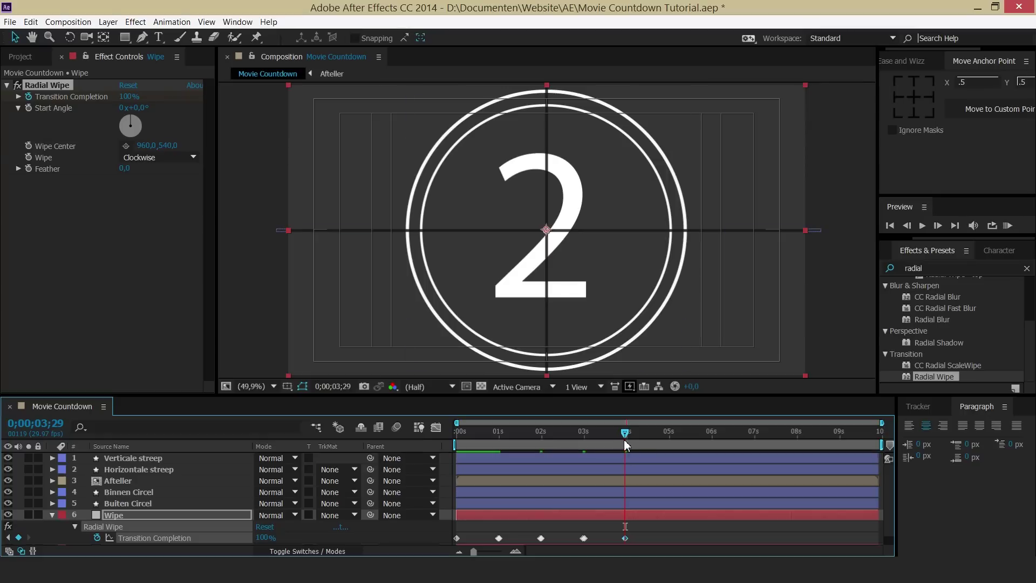
{"action": "left_click_drag", "start_coordinate": [624, 439], "coordinate": [619, 446]}
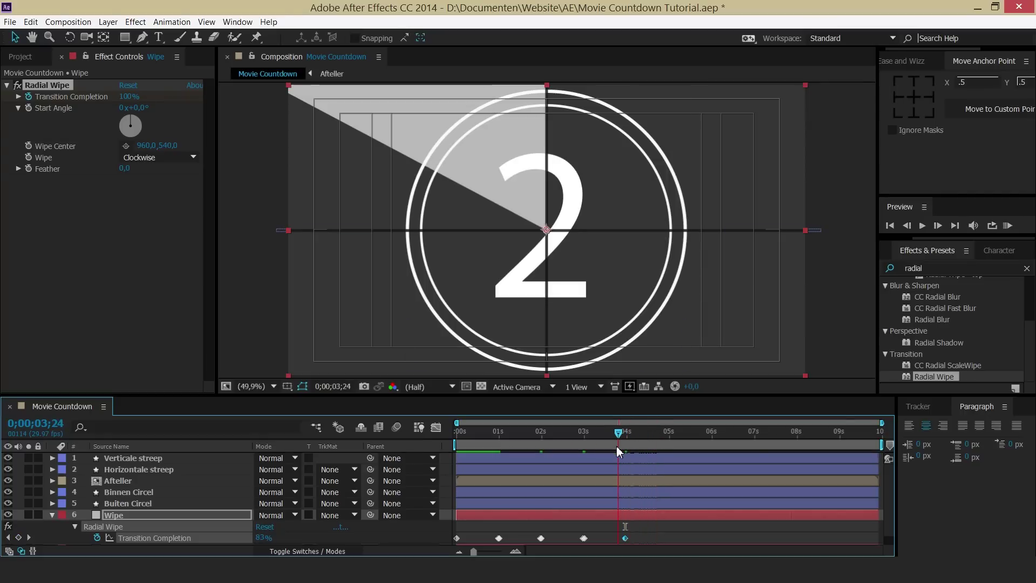
{"action": "key", "text": "space"}
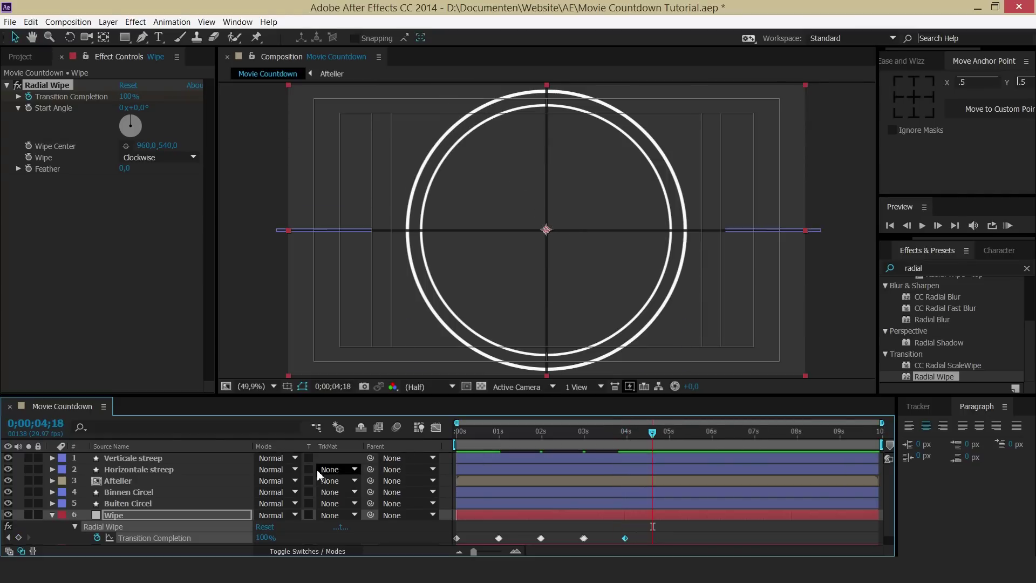
Select the crosshair, Afteller and two circle layers and trim their ends to about 4;18
{"action": "left_click", "coordinate": [134, 459]}
{"action": "left_click", "coordinate": [135, 469], "text": "ctrl"}
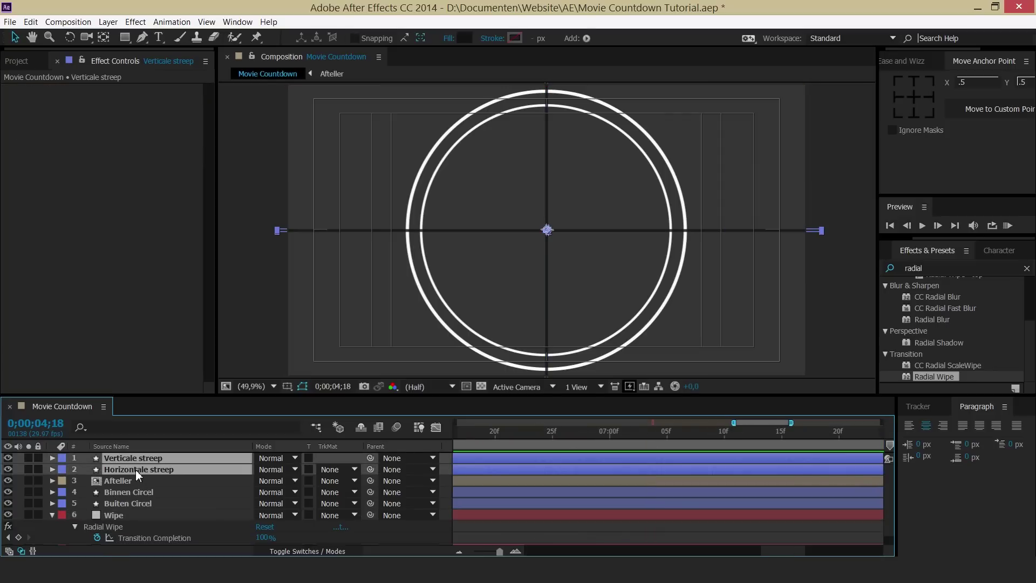
{"action": "left_click", "coordinate": [135, 480], "text": "ctrl"}
{"action": "left_click", "coordinate": [138, 503], "text": "shift"}
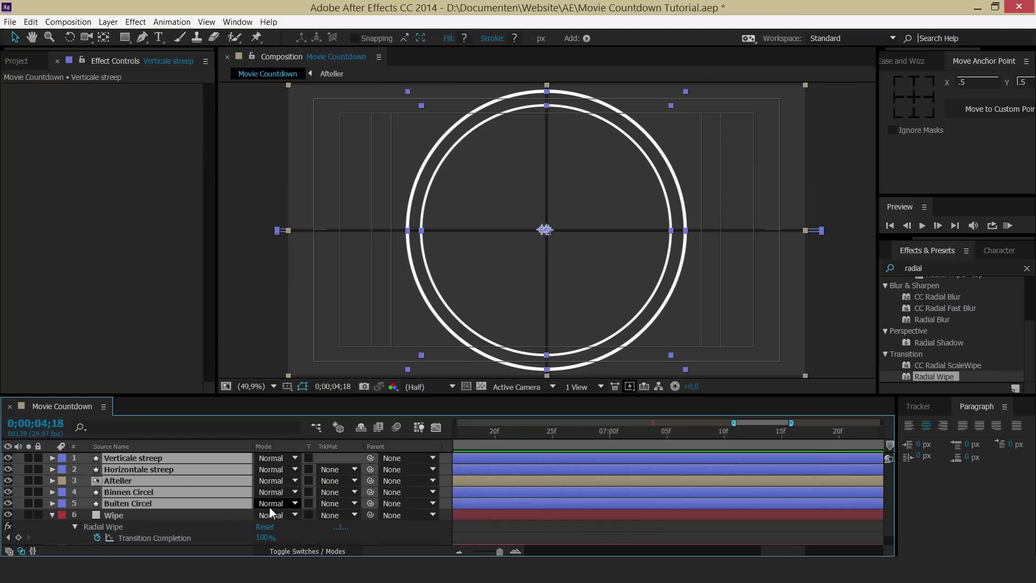
{"action": "key", "text": "equal"}
{"action": "key", "text": "minus"}
{"action": "key", "text": "minus"}
{"action": "key", "text": "minus"}
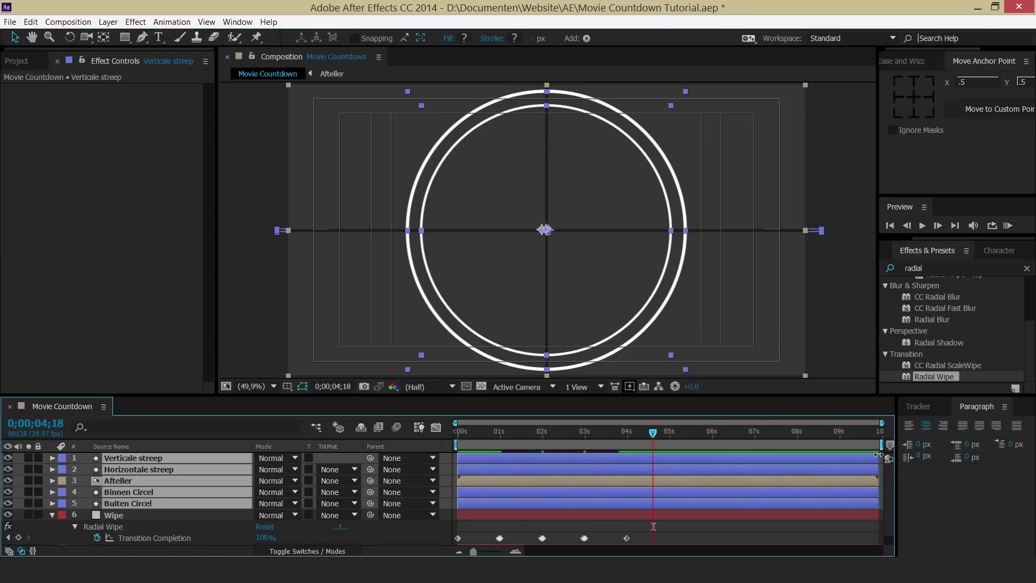
{"action": "mouse_move", "coordinate": [878, 455]}
{"action": "left_mouse_down"}
{"action": "mouse_move", "coordinate": [652, 455]}
{"action": "mouse_move", "coordinate": [613, 431]}
{"action": "left_mouse_up"}
Play the countdown's end and trim layers 1–5 to end where the last wipe finishes
{"action": "key", "text": "space"}
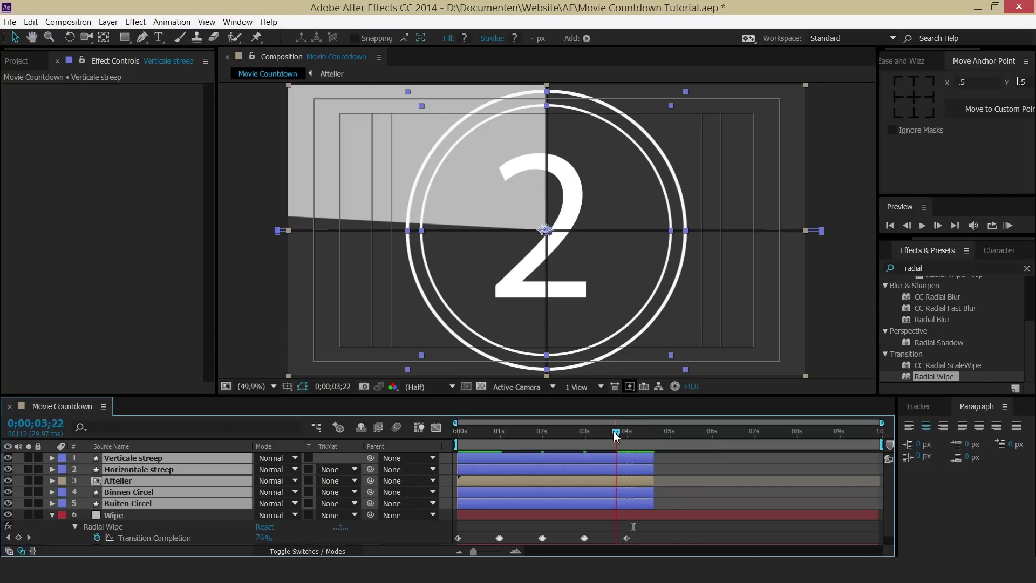
{"action": "key", "text": "space"}
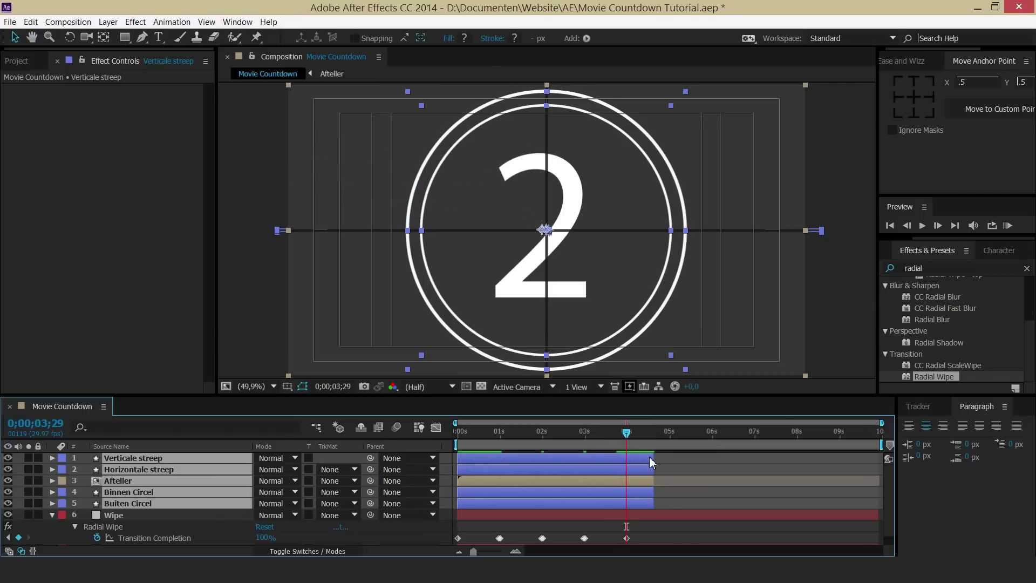
{"action": "left_click_drag", "start_coordinate": [651, 463], "coordinate": [627, 462]}
{"action": "left_click", "coordinate": [615, 434]}
{"action": "key", "text": "space"}
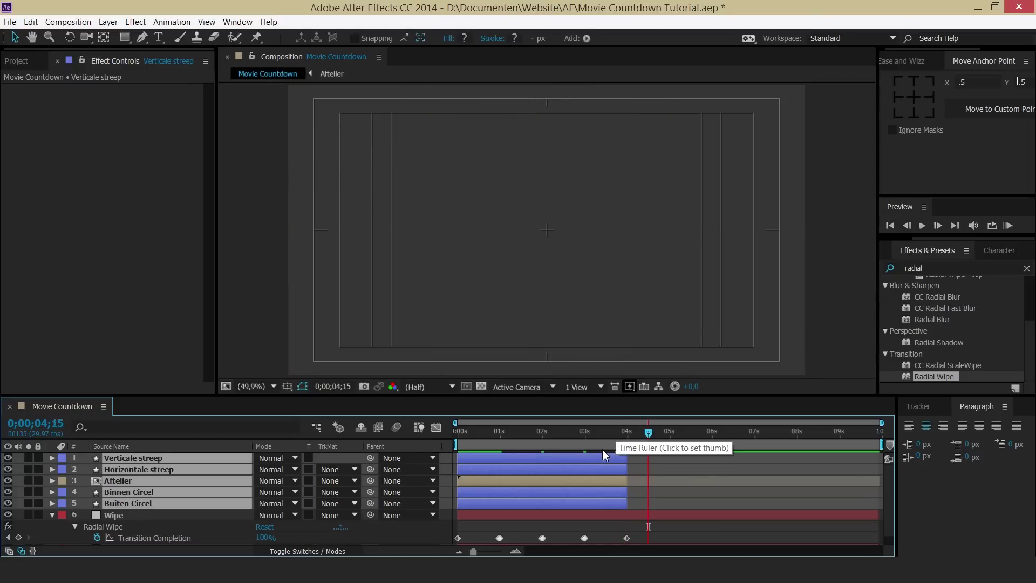
Collapse the Wipe layer's effect properties, preview the countdown, and deselect all layers
{"action": "left_click", "coordinate": [59, 516]}
{"action": "left_click", "coordinate": [53, 515]}
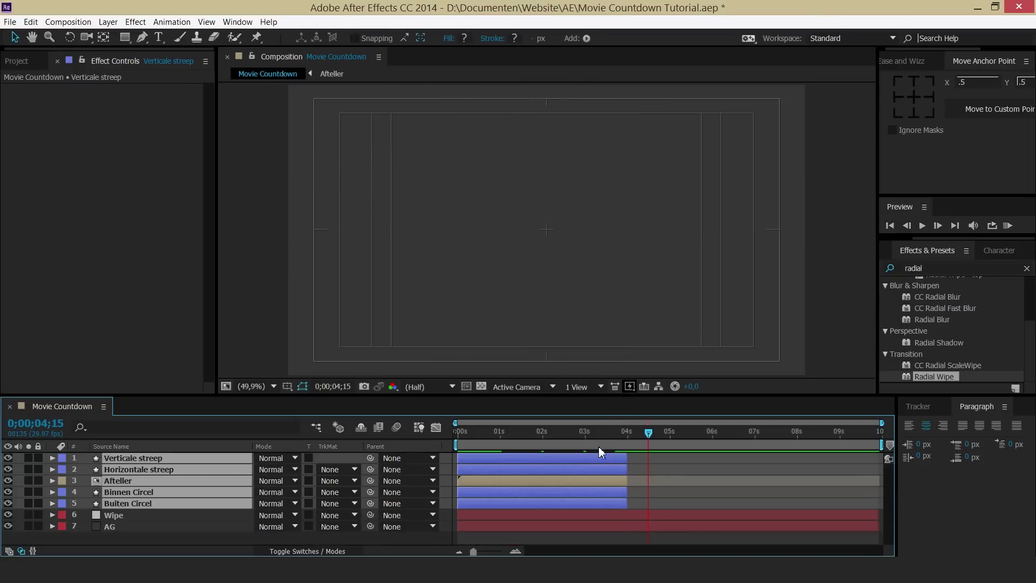
{"action": "key", "text": "space"}
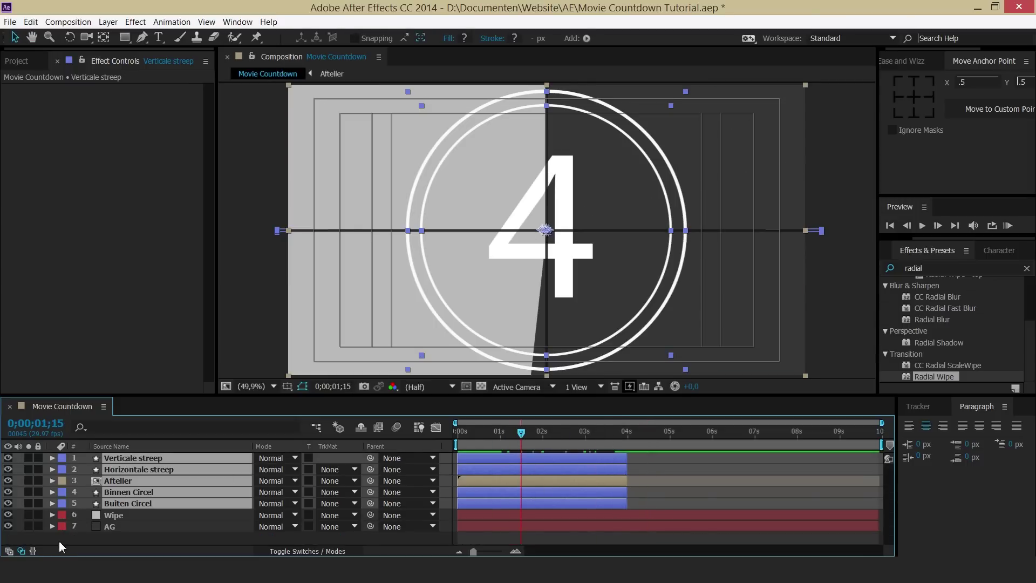
{"action": "left_click", "coordinate": [61, 539]}
{"action": "left_click", "coordinate": [19, 62]}
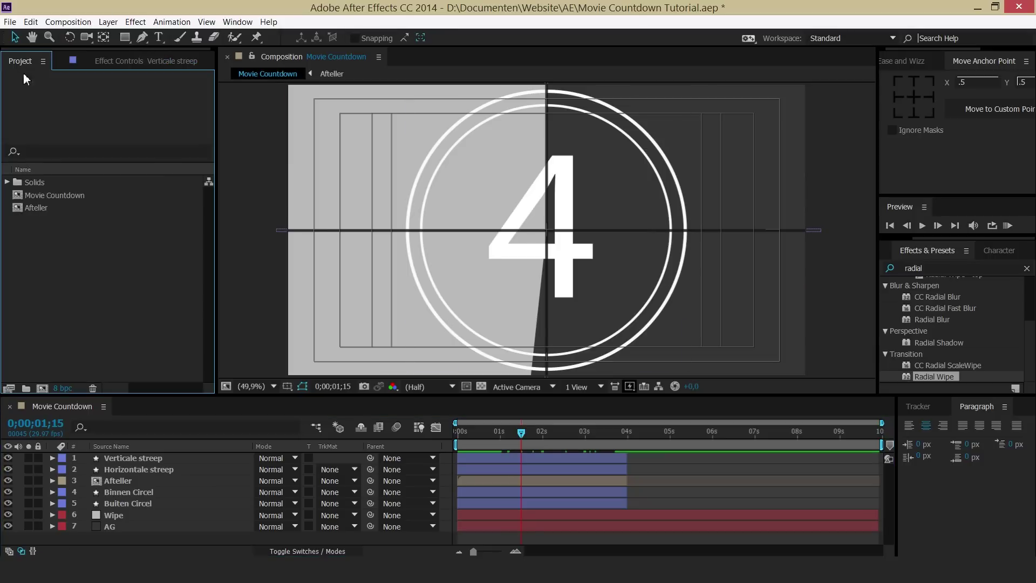
Import filmscratches.m4v and drag it above all layers in the Movie Countdown timeline
{"action": "double_click", "coordinate": [69, 263]}
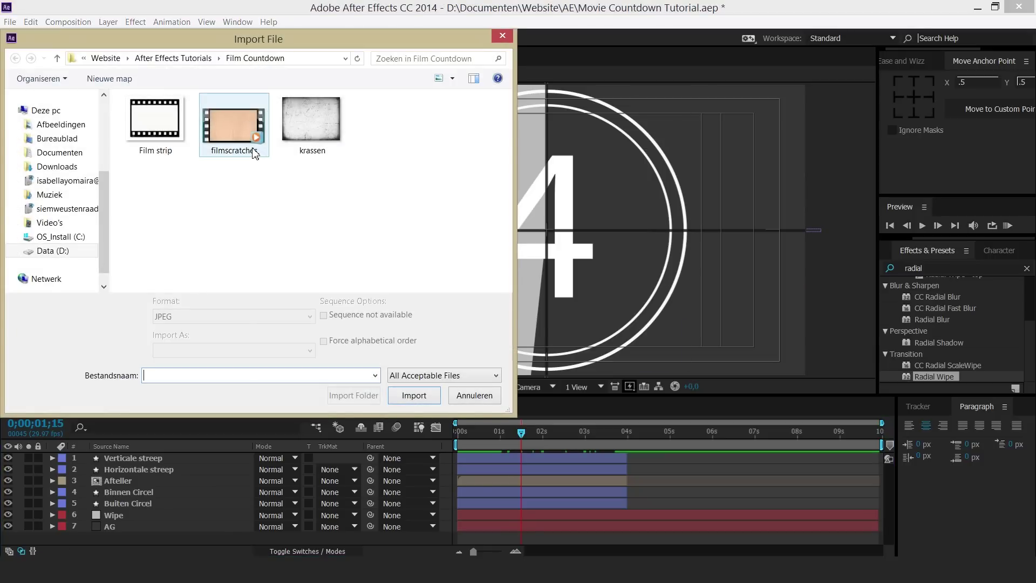
{"action": "mouse_move", "coordinate": [254, 154]}
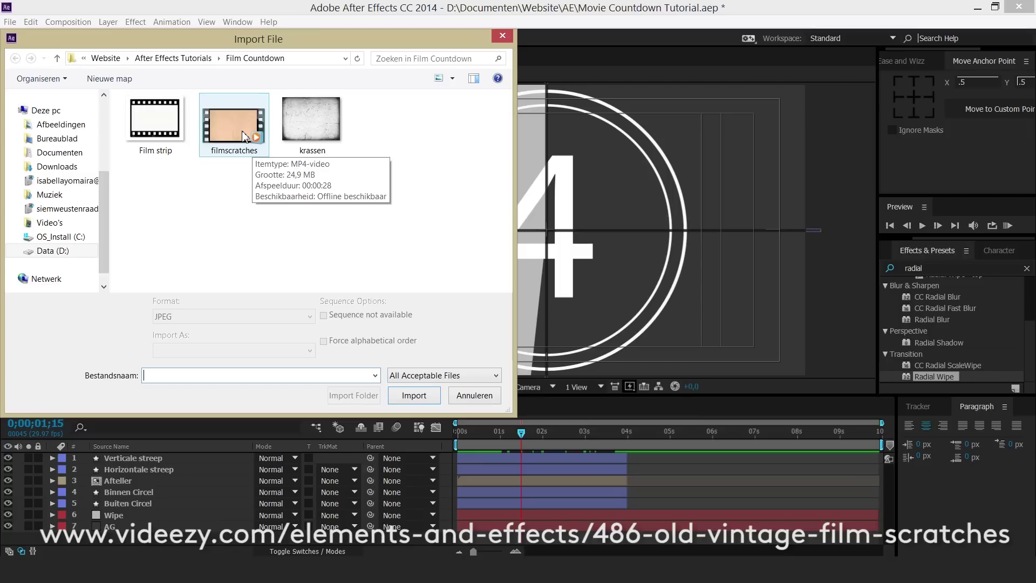
{"action": "double_click", "coordinate": [244, 135]}
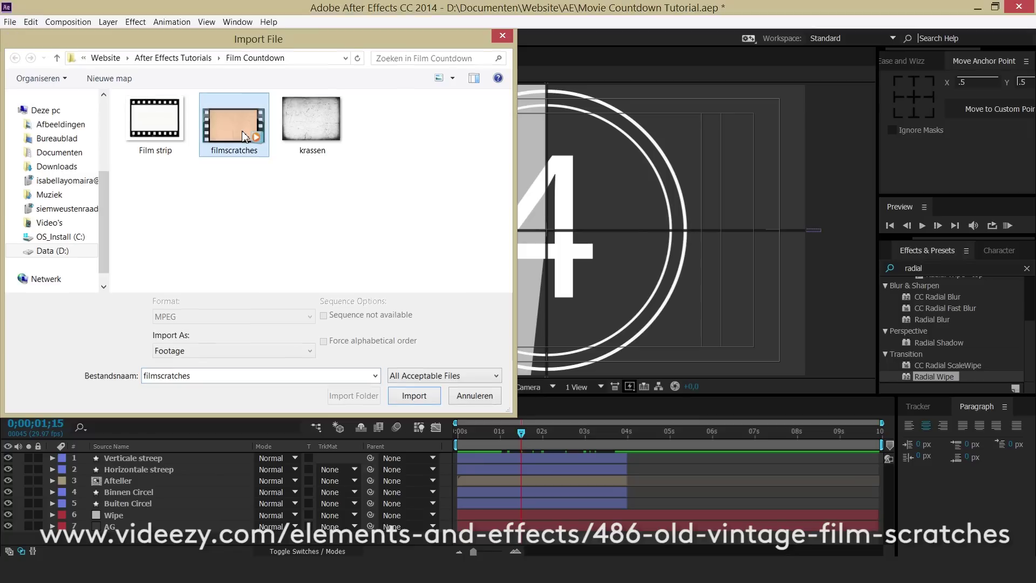
{"action": "left_click_drag", "start_coordinate": [64, 208], "coordinate": [157, 455]}
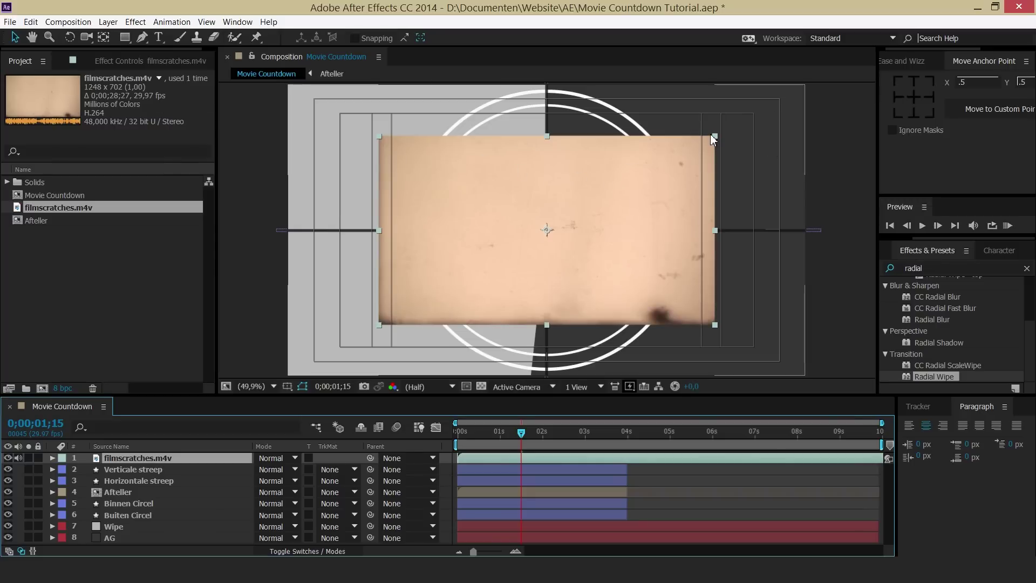
Scale filmscratches.m4v to fill the frame, set its blend mode to Multiply, and preview
{"action": "left_click_drag", "start_coordinate": [715, 136], "coordinate": [853, 82]}
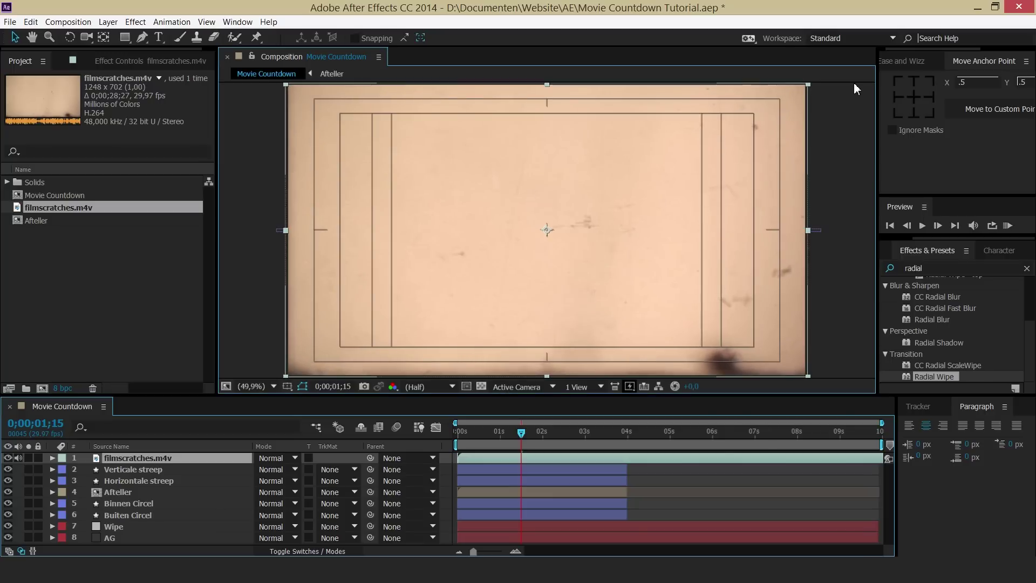
{"action": "left_click", "coordinate": [315, 551]}
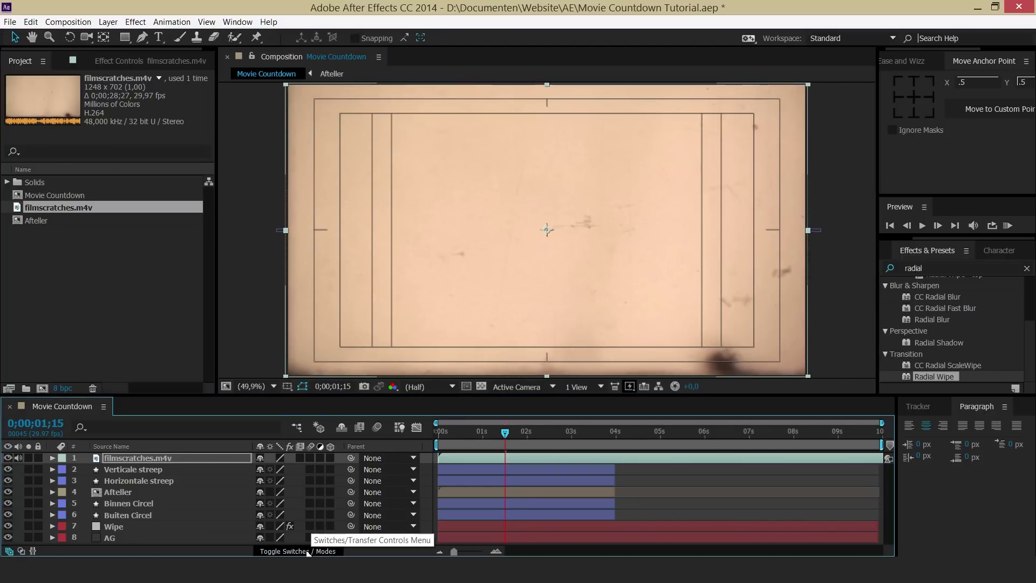
{"action": "left_click", "coordinate": [322, 551]}
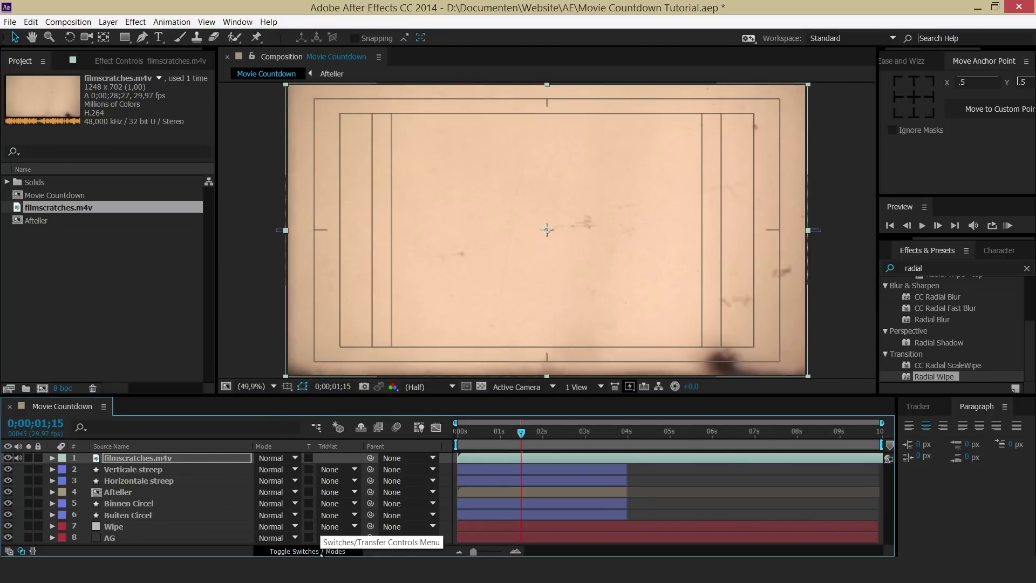
{"action": "left_click", "coordinate": [291, 458]}
{"action": "left_click", "coordinate": [353, 128]}
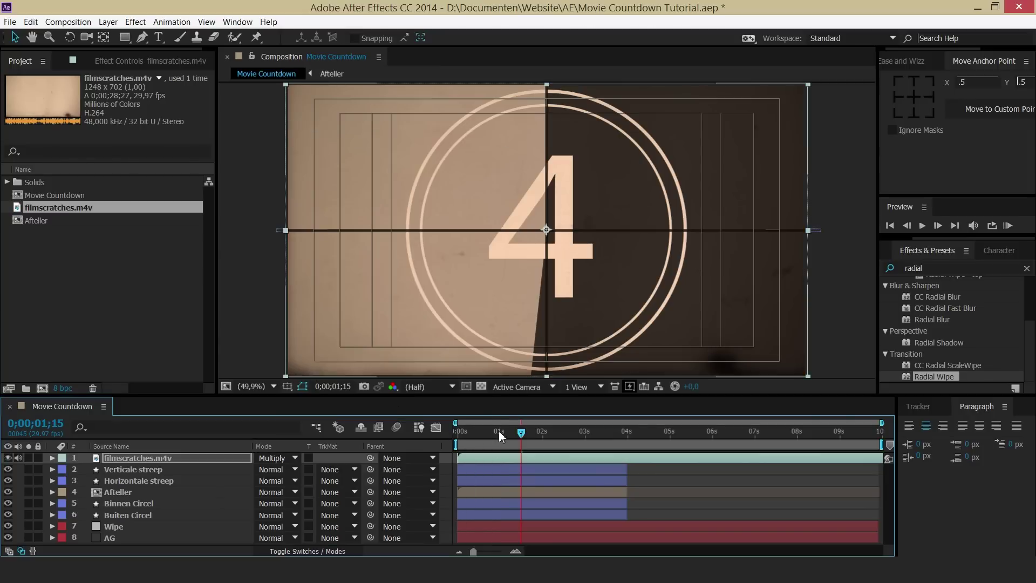
{"action": "key", "text": "KP_0"}
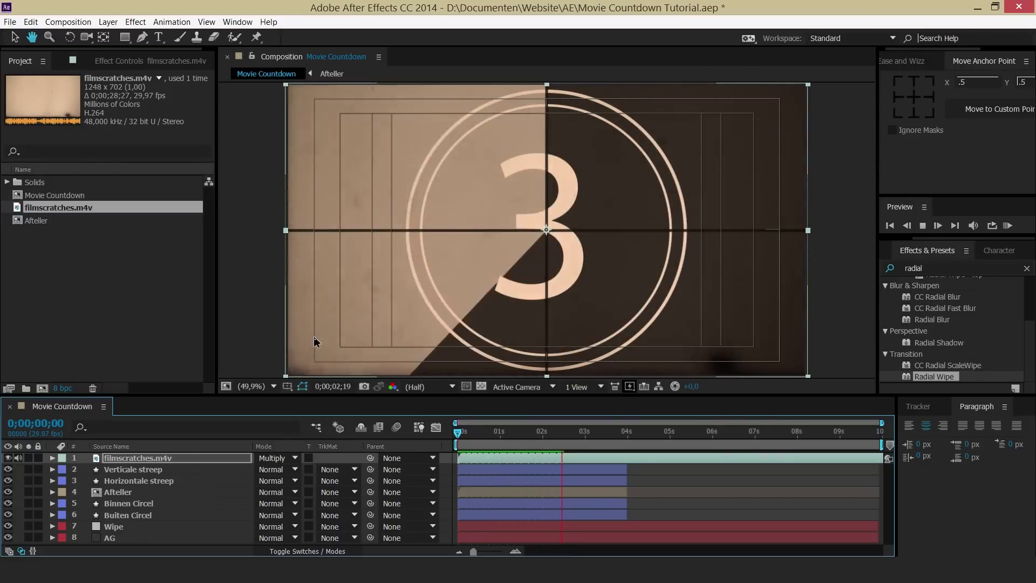
{"action": "key", "text": "space"}
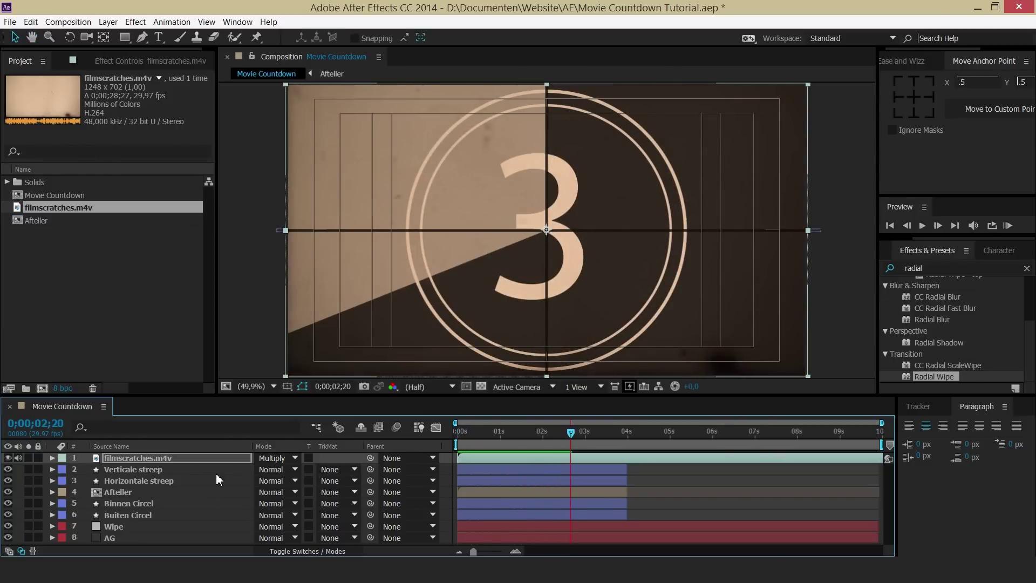
Apply the Black & White effect to filmscratches.m4v and preview the countdown from the start
{"action": "left_click", "coordinate": [941, 268]}
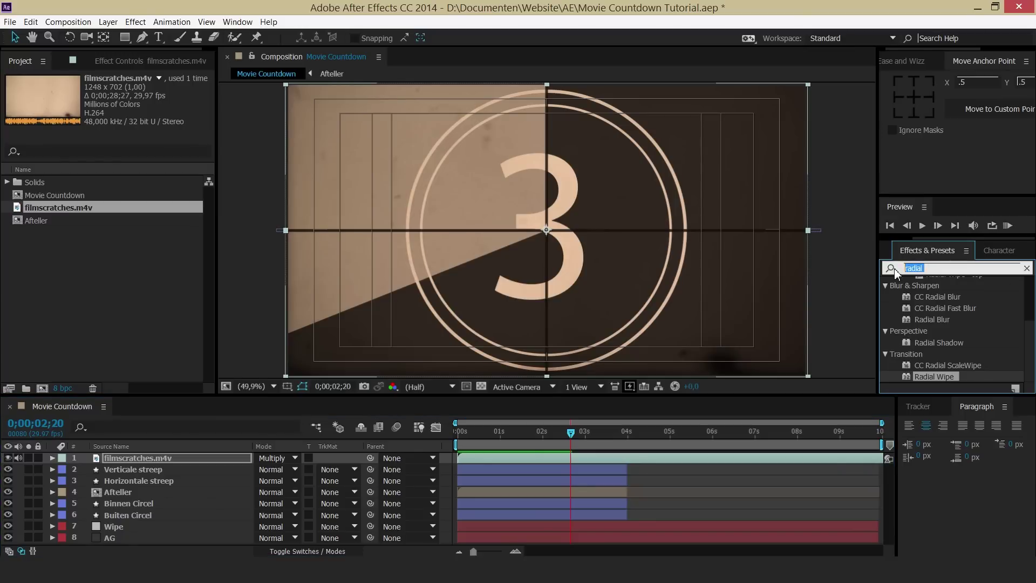
{"action": "type", "text": "black"}
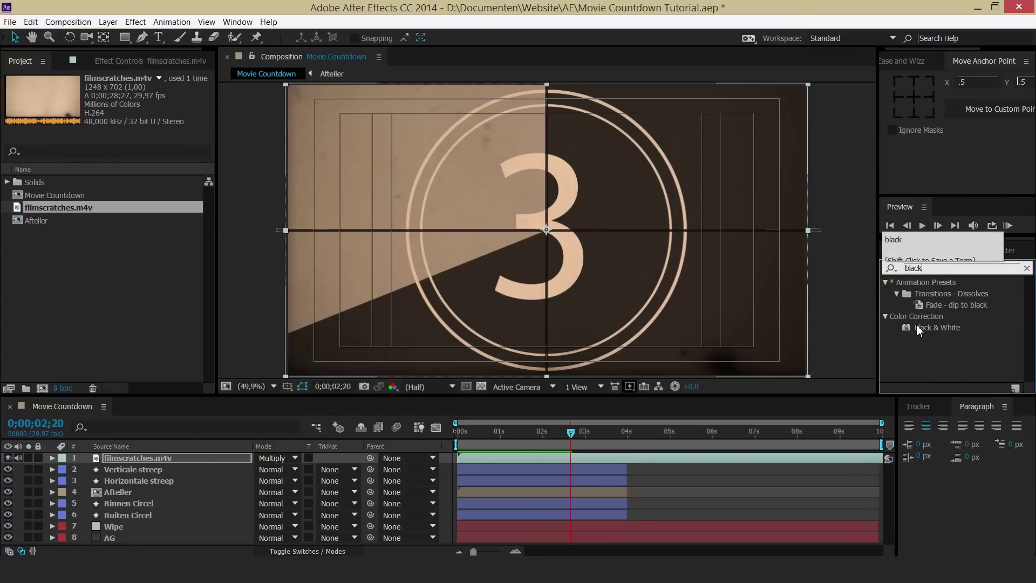
{"action": "left_click_drag", "start_coordinate": [919, 330], "coordinate": [166, 454]}
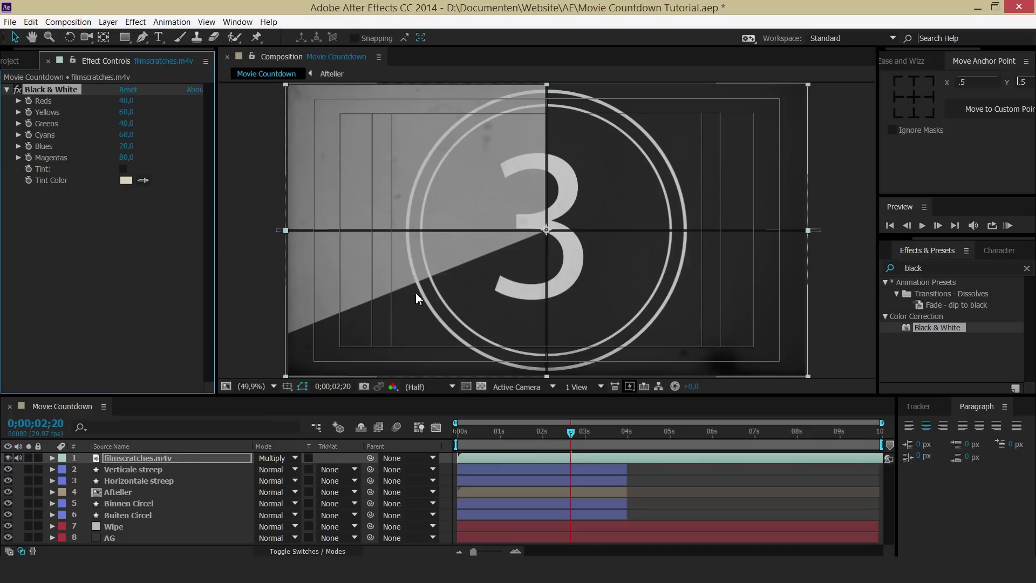
{"action": "key", "text": "KP_0"}
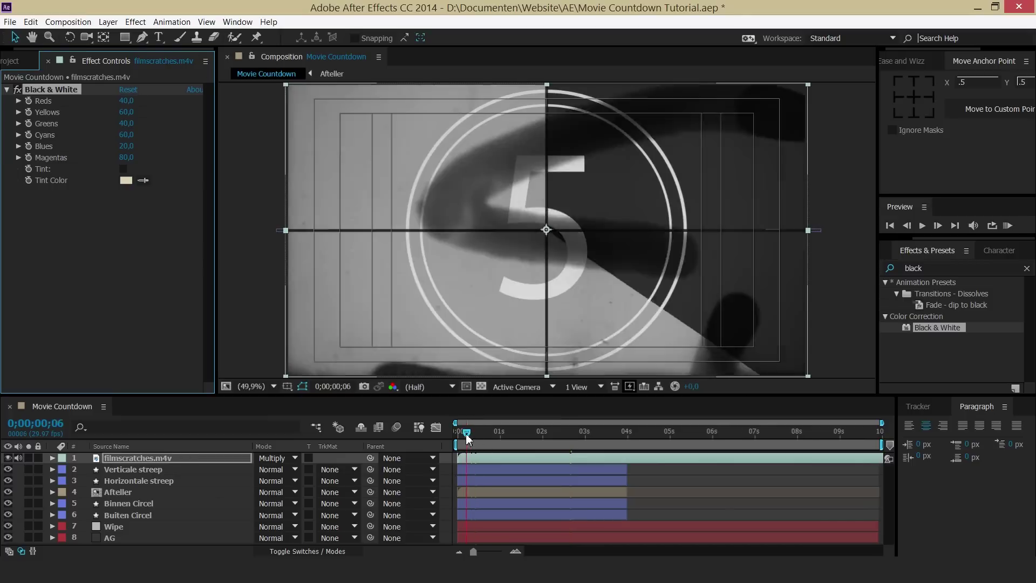